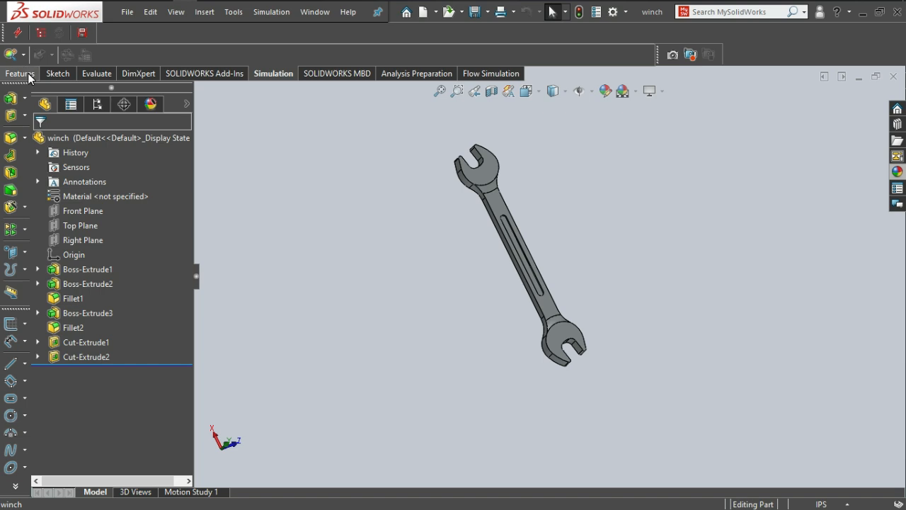
# Create a new static simulation study for the wrench, keeping the default study name.
pyautogui.click(28, 75)
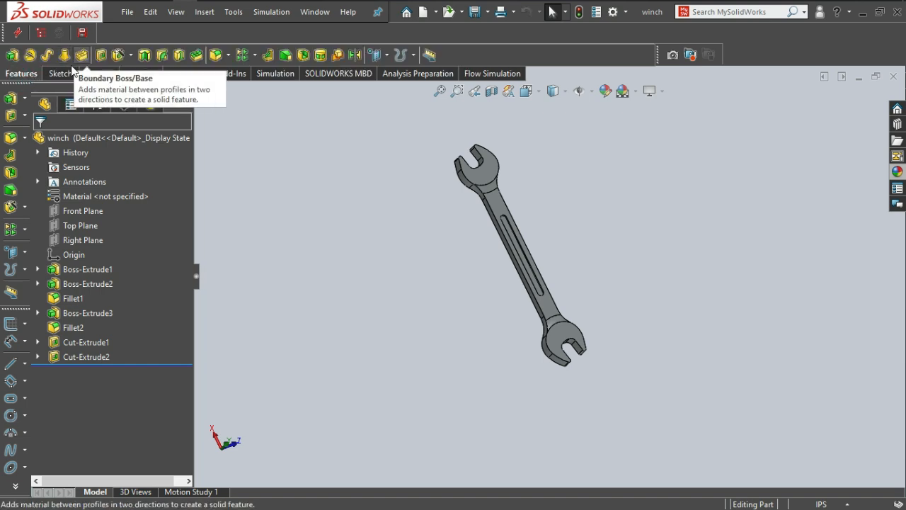
pyautogui.click(275, 73)
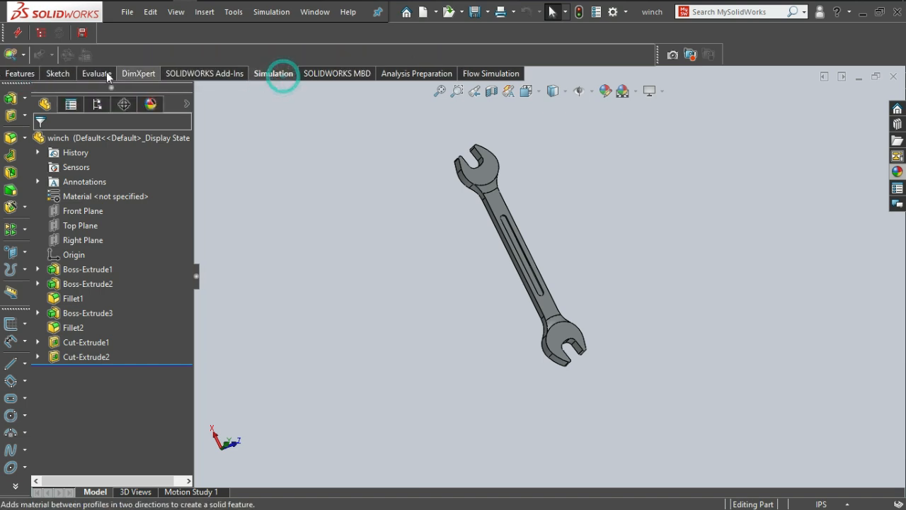
pyautogui.click(23, 56)
pyautogui.click(30, 74)
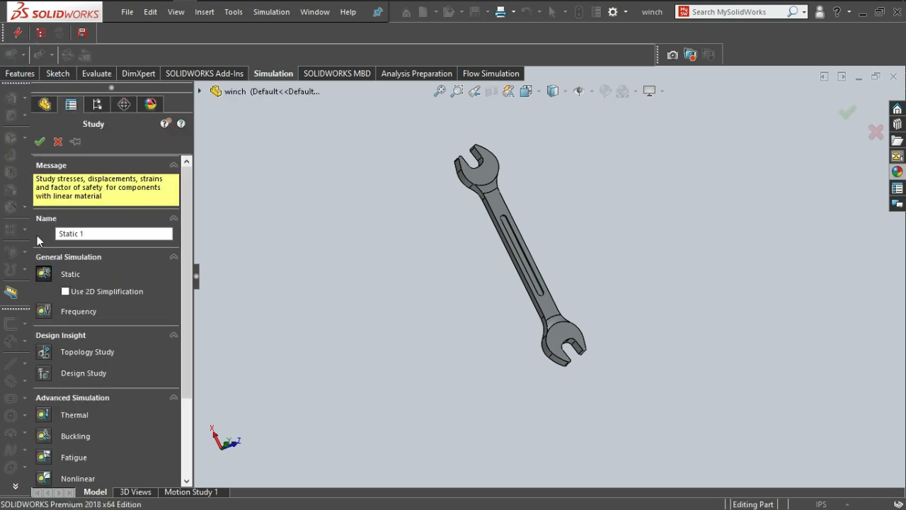
pyautogui.click(40, 141)
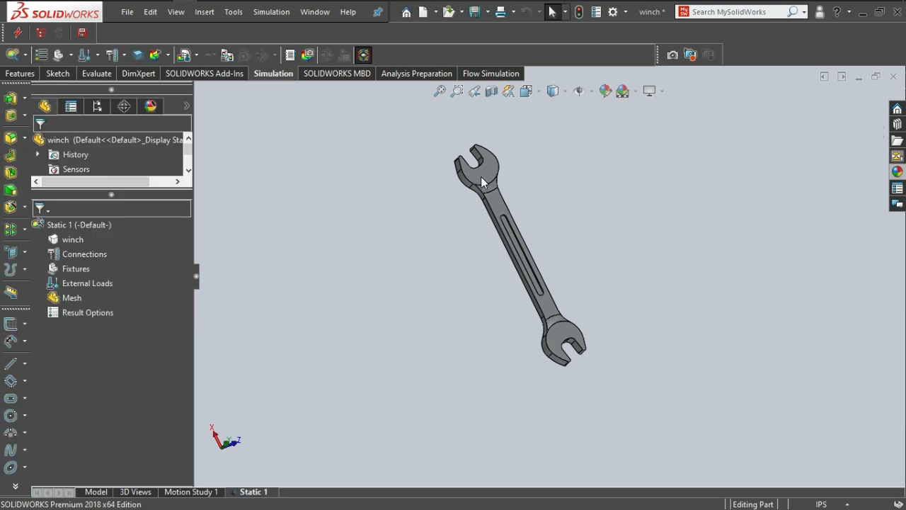
# Assign AISI 1020 steel from the material library to the wrench.
pyautogui.click(43, 59)
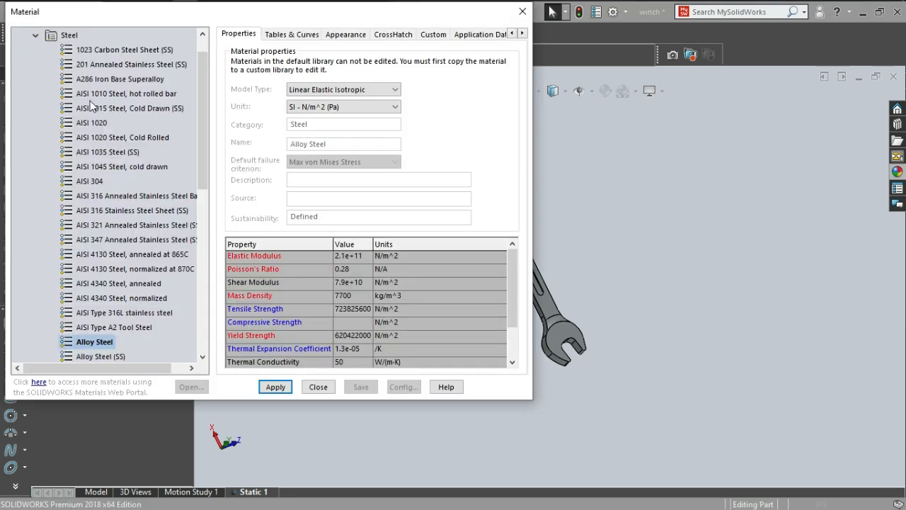
pyautogui.click(99, 124)
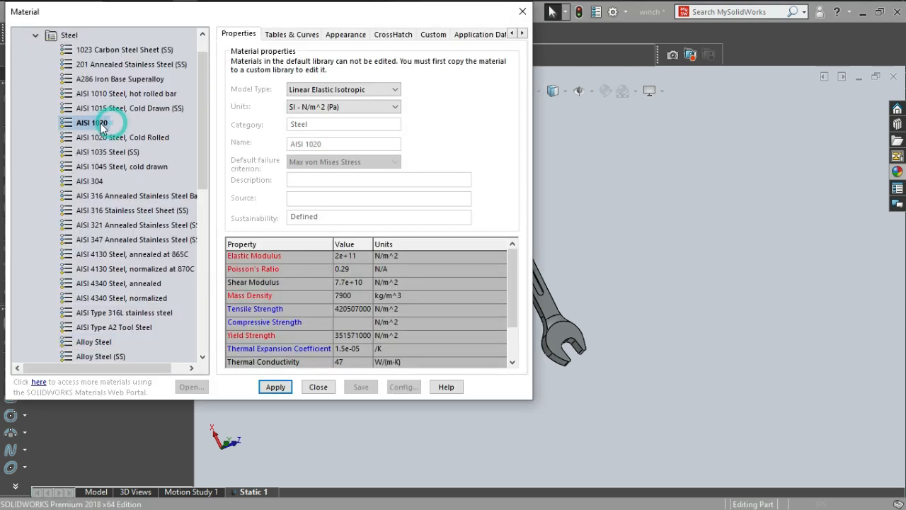
pyautogui.click(276, 386)
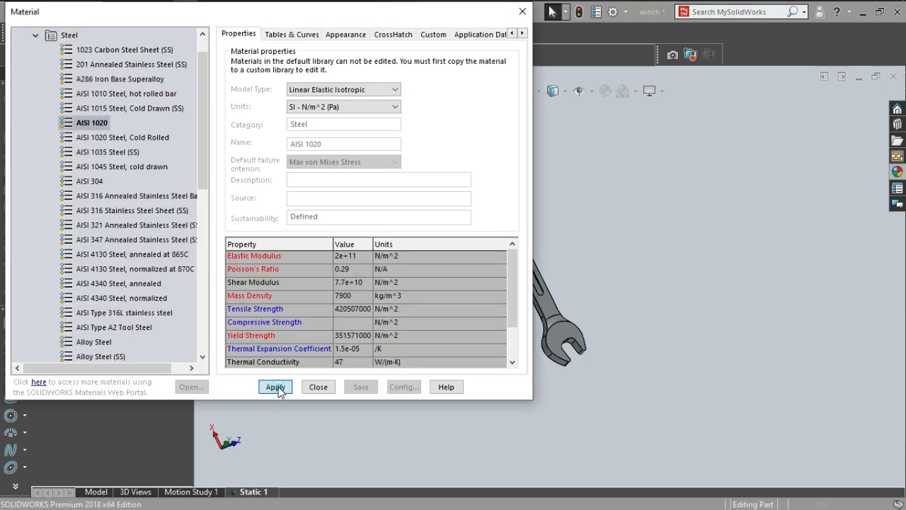
pyautogui.click(317, 387)
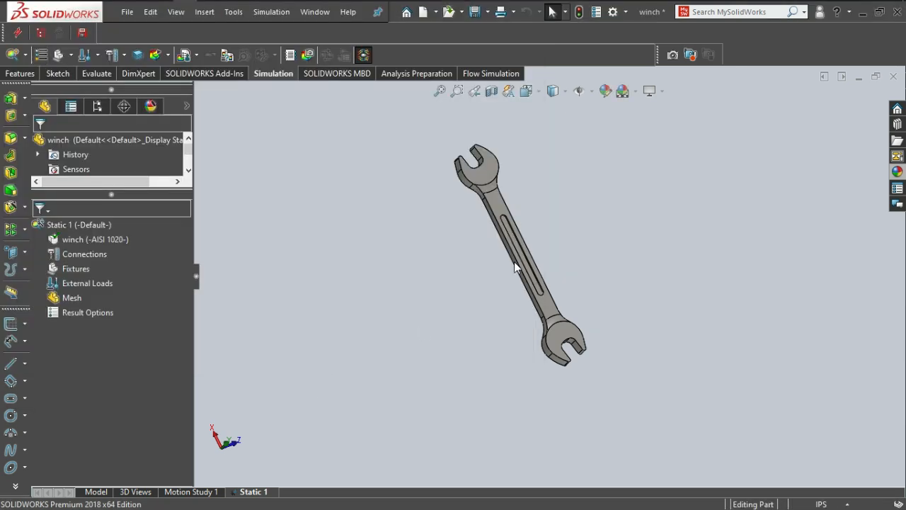
# Mesh the wrench with the mesh density reset to its default midpoint between coarse and fine.
pyautogui.click(75, 301)
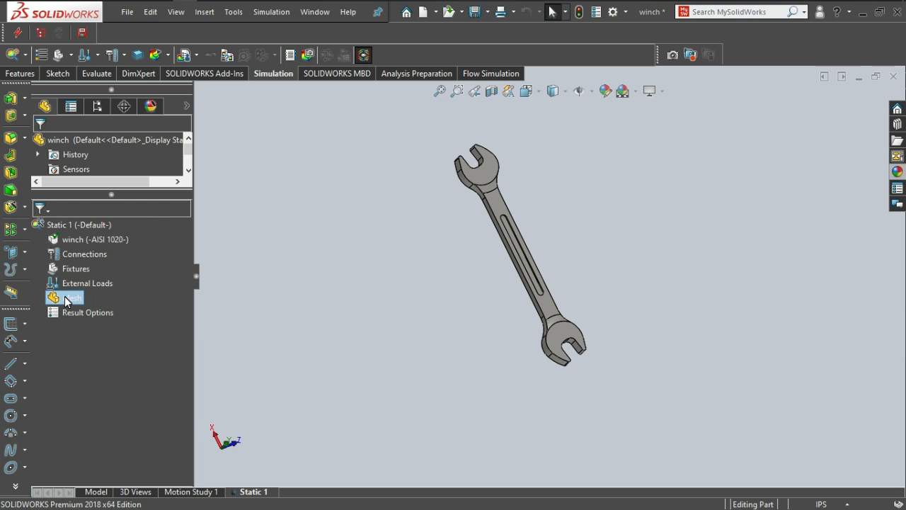
pyautogui.rightClick(65, 297)
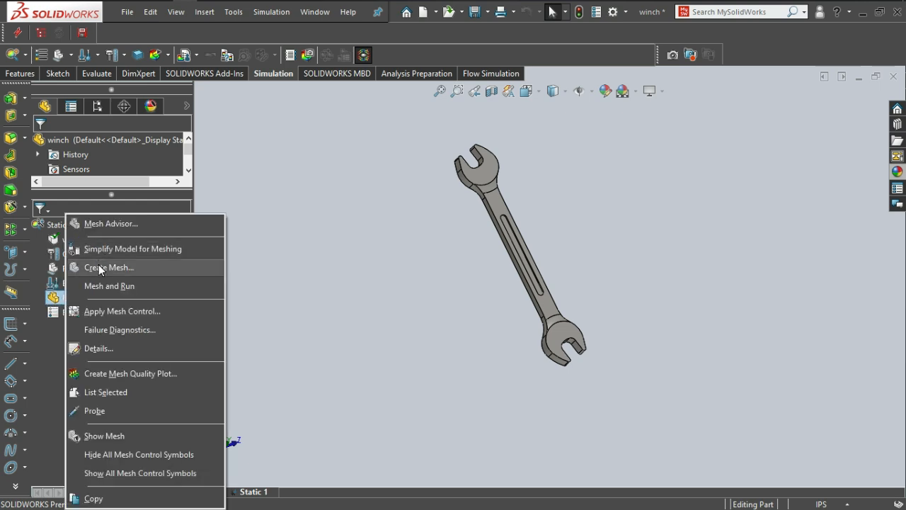
pyautogui.click(99, 265)
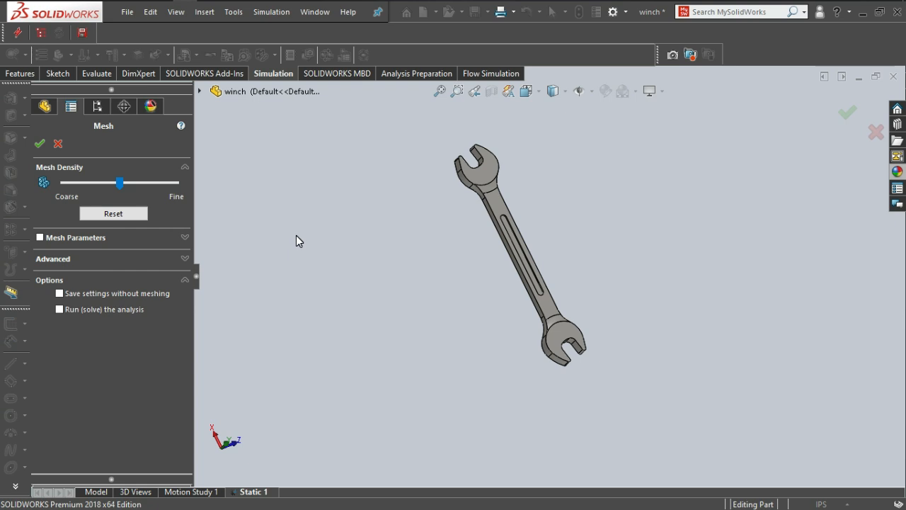
pyautogui.click(113, 213)
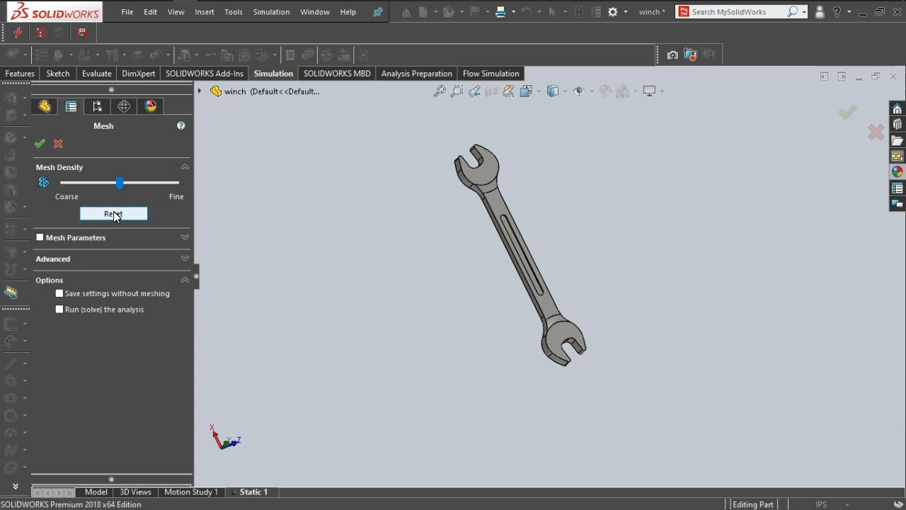
pyautogui.click(40, 144)
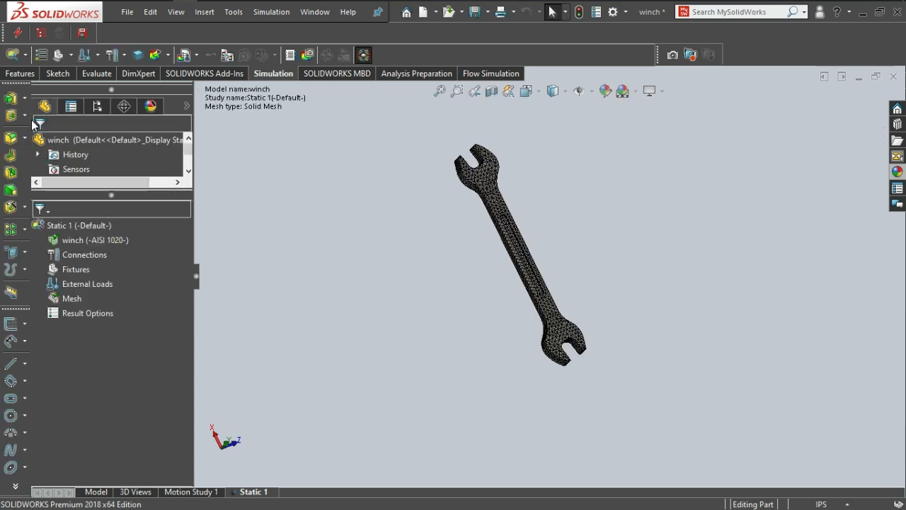
# Start a Fixed Geometry fixture on one flat inner face of the wrench's lower jaw.
pyautogui.click(72, 55)
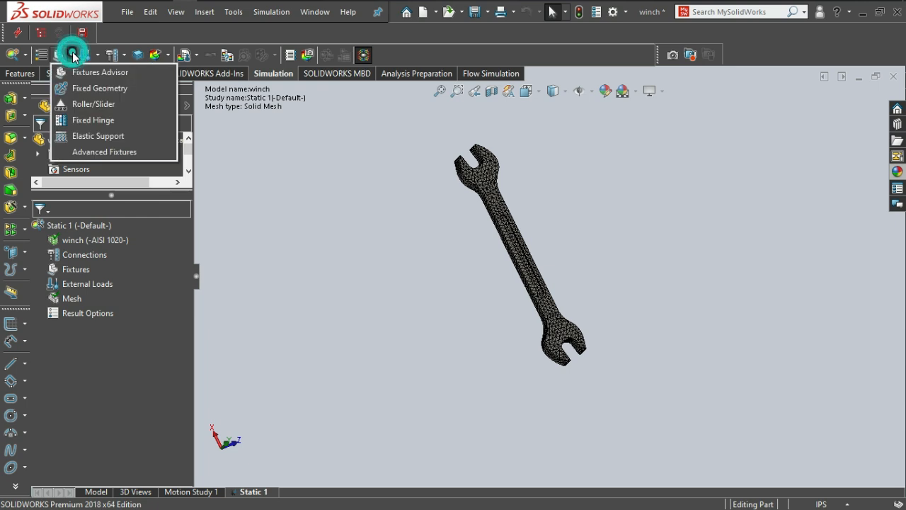
pyautogui.click(86, 89)
pyautogui.scroll(-5, 563, 339)
pyautogui.click(565, 340)
pyautogui.scroll(-3, 566, 341)
pyautogui.click(596, 310)
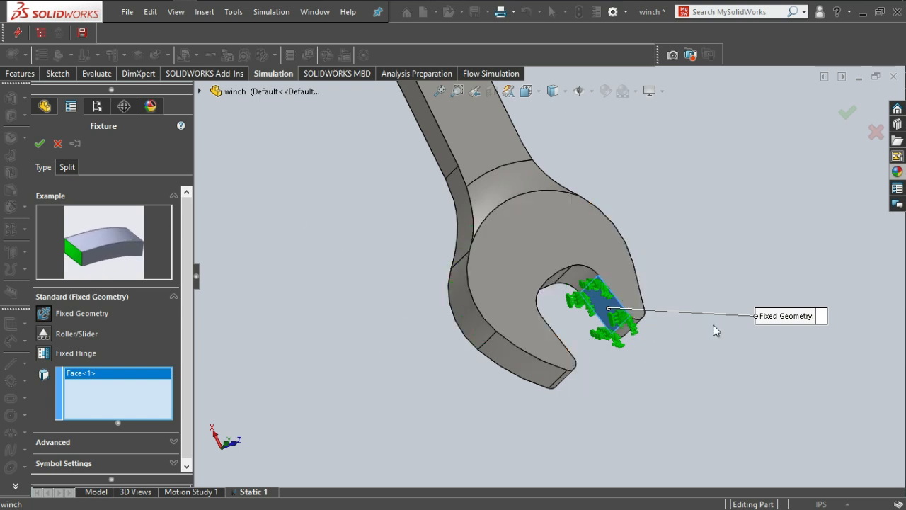
# Add the opposite flat inner face of the lower jaw to the fixed geometry fixture and accept it.
pyautogui.moveTo(675, 324); pyautogui.dragTo(743, 265, button='middle')
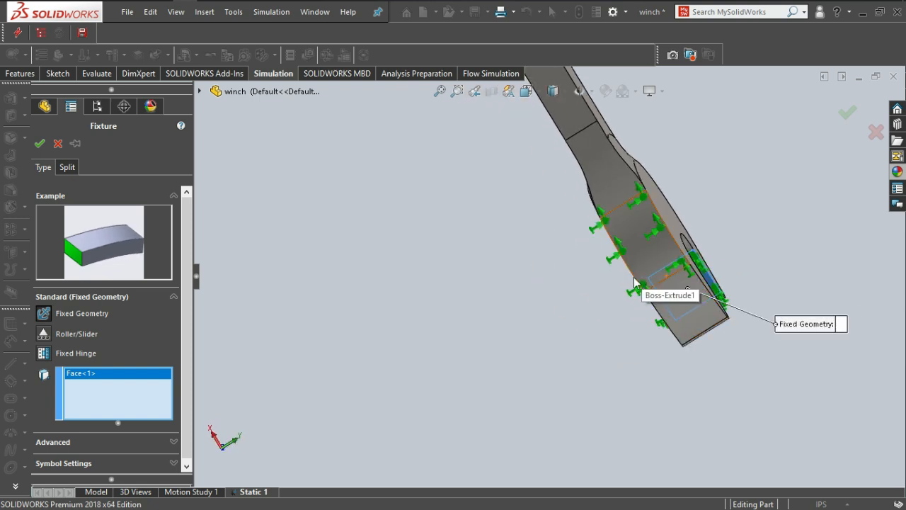
pyautogui.scroll(2, 655, 285)
pyautogui.scroll(-8, 639, 290)
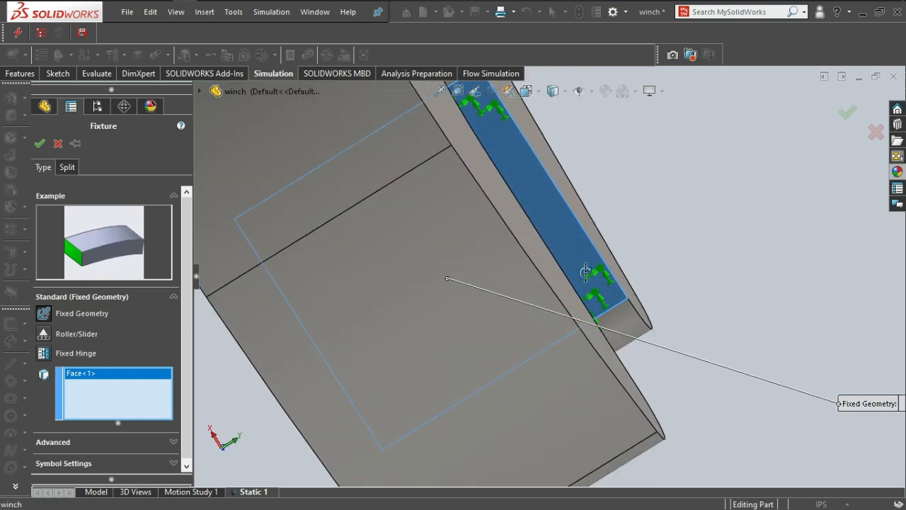
pyautogui.moveTo(598, 271); pyautogui.dragTo(560, 272, button='middle')
pyautogui.moveTo(488, 259); pyautogui.dragTo(373, 277, button='middle')
pyautogui.click(318, 324)
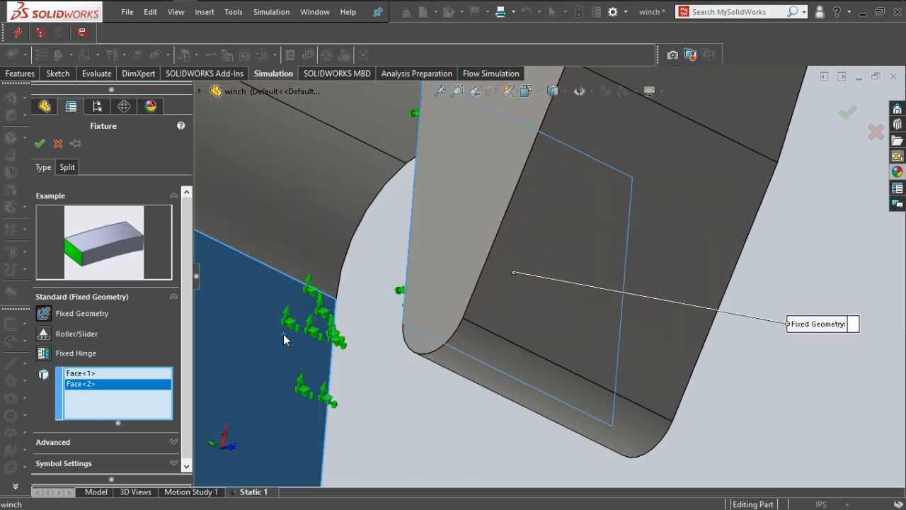
pyautogui.scroll(3, 329, 311)
pyautogui.scroll(3, 398, 297)
pyautogui.scroll(-3, 368, 347)
pyautogui.scroll(3, 461, 298)
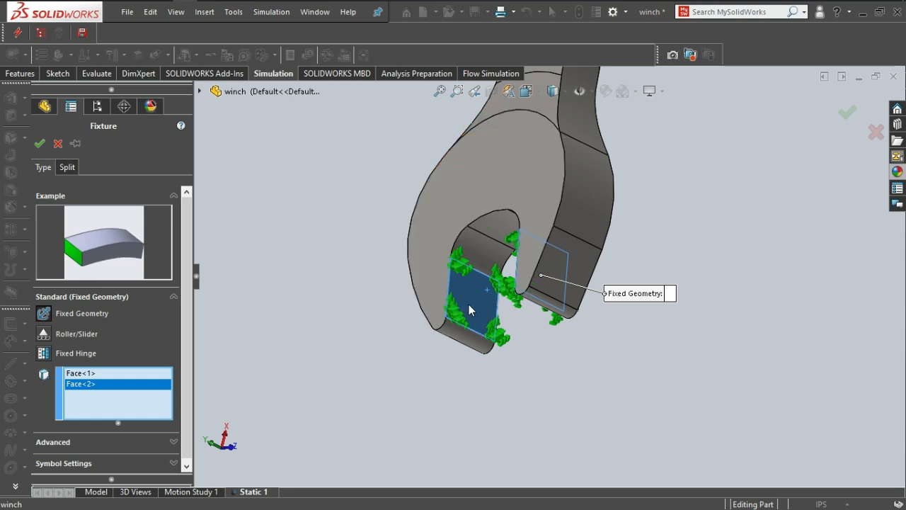
pyautogui.moveTo(493, 302); pyautogui.dragTo(554, 300, button='middle')
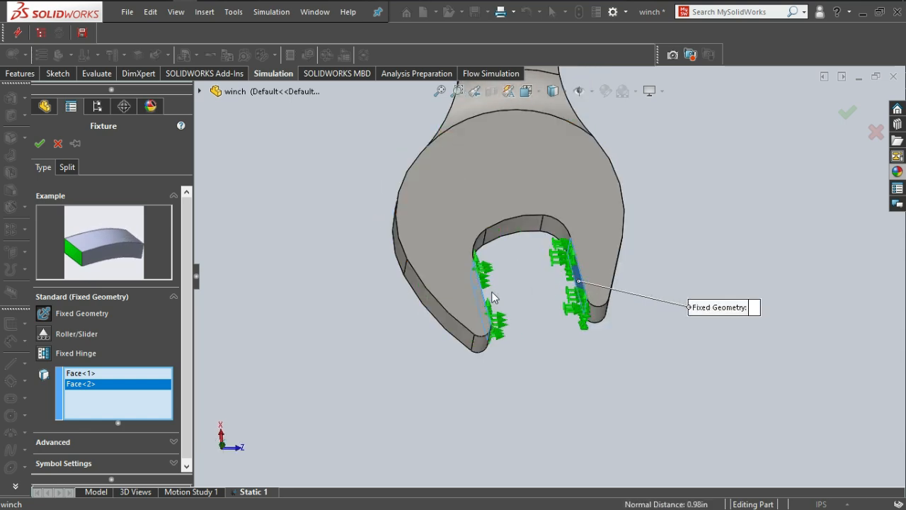
pyautogui.scroll(4, 432, 229)
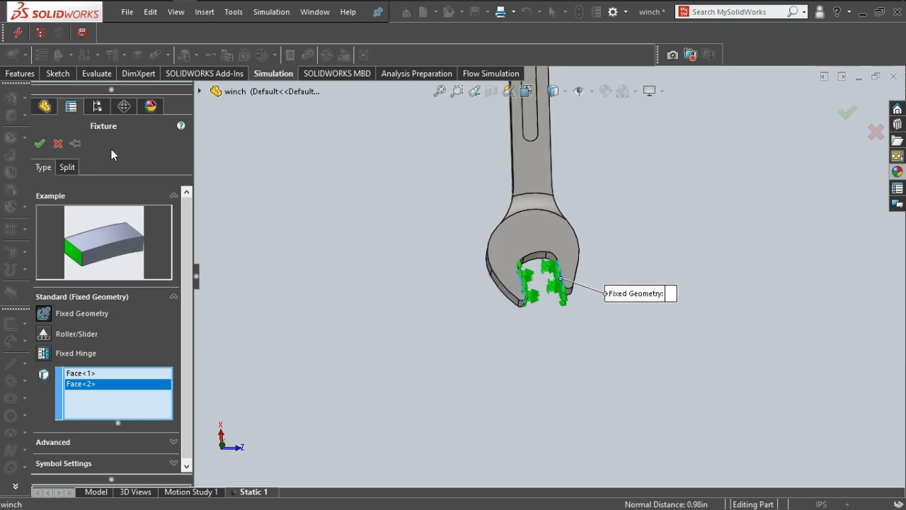
pyautogui.click(39, 144)
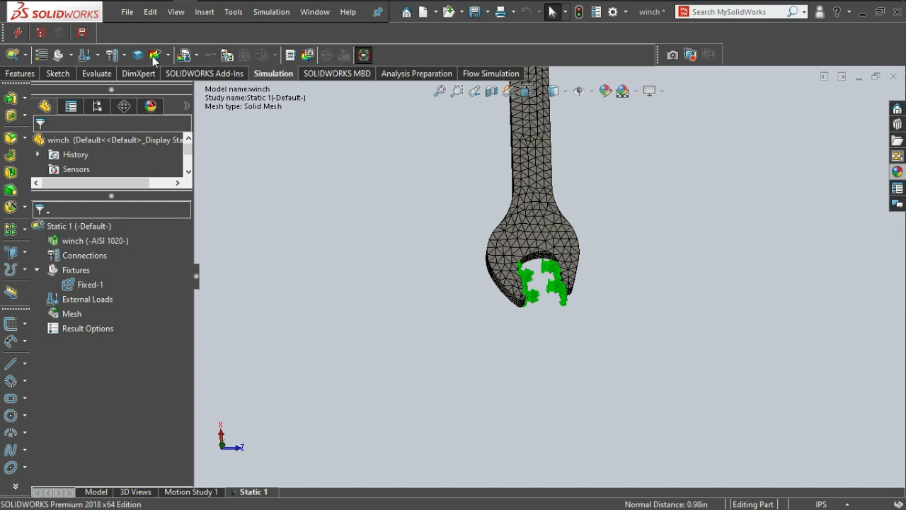
# Start a Torque load on the long, narrow side face of the wrench handle.
pyautogui.scroll(6, 581, 184)
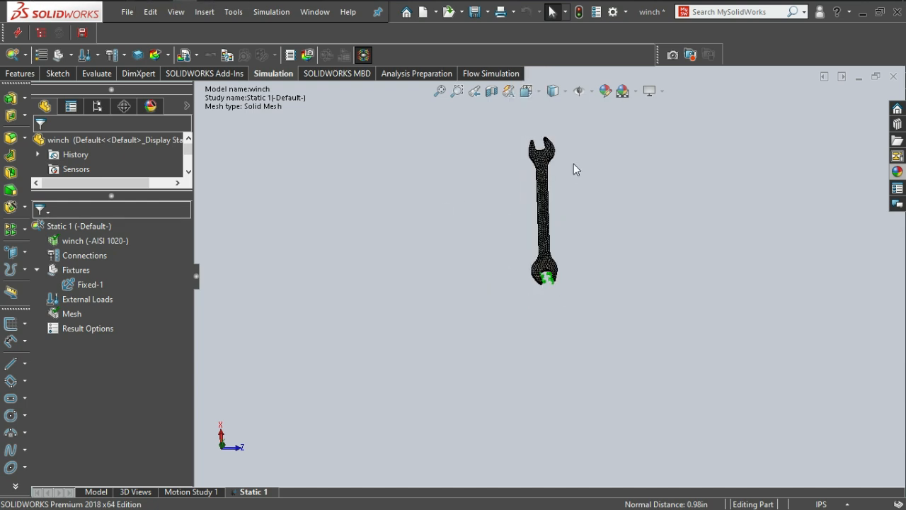
pyautogui.scroll(-3, 527, 246)
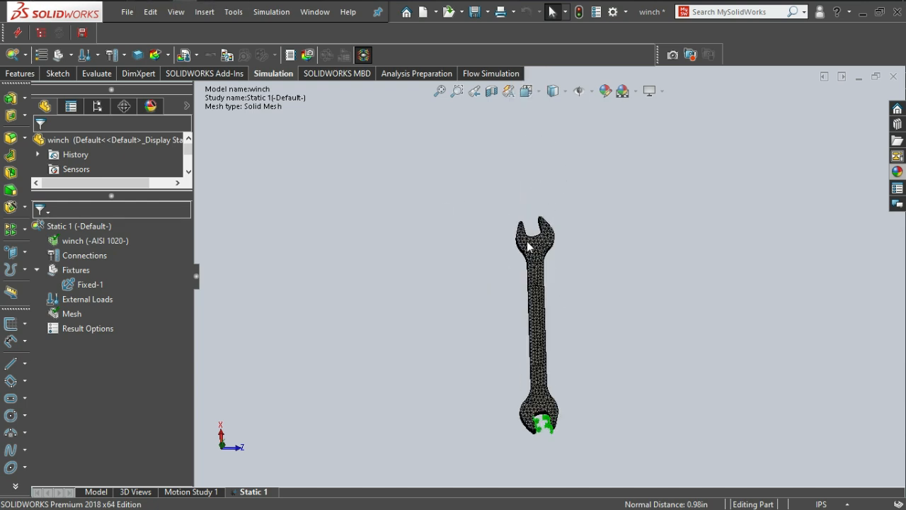
pyautogui.click(125, 55)
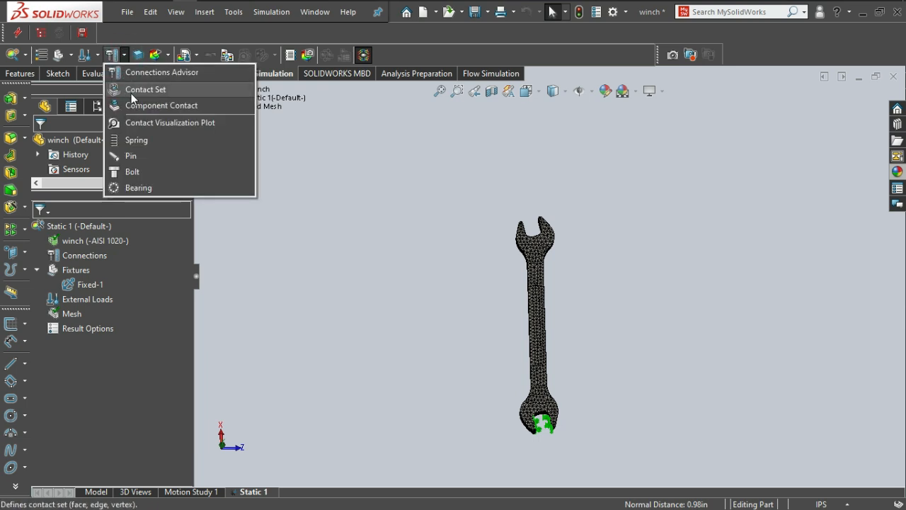
pyautogui.click(97, 55)
pyautogui.click(97, 55)
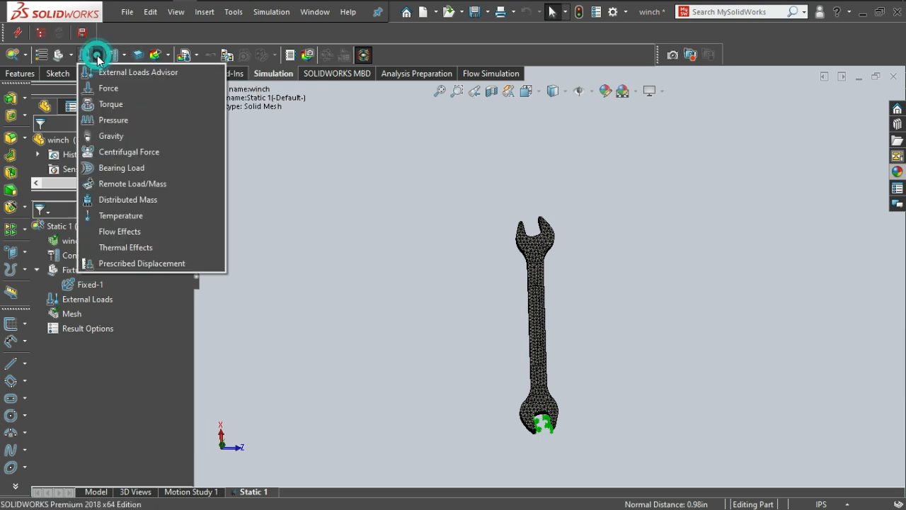
pyautogui.click(102, 108)
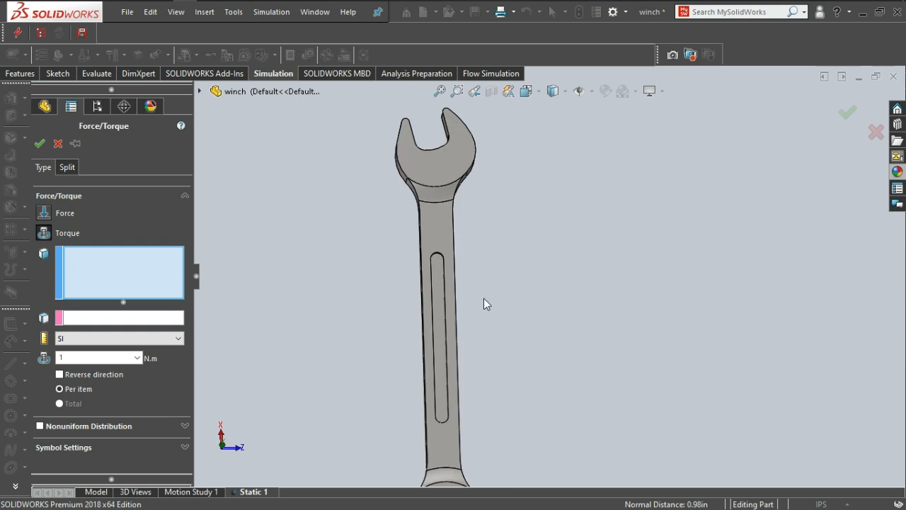
pyautogui.moveTo(454, 294); pyautogui.dragTo(419, 294, button='middle')
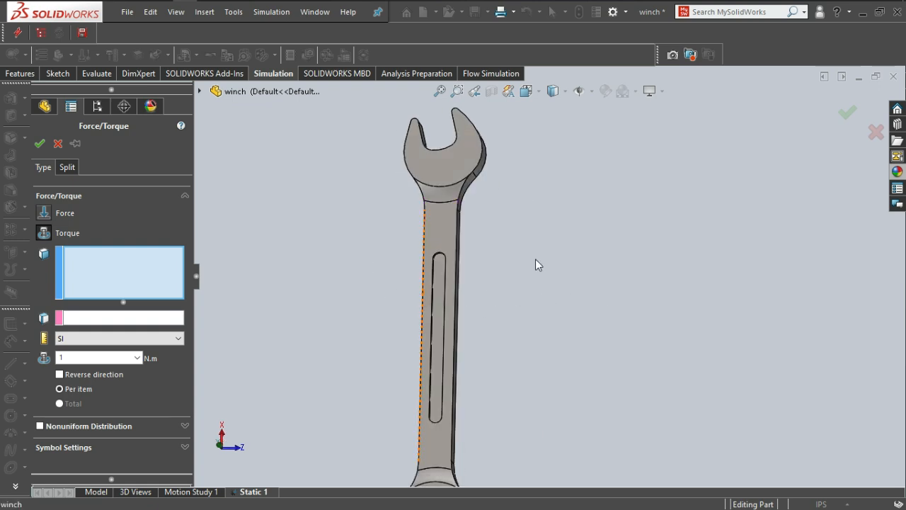
pyautogui.scroll(-3, 482, 270)
pyautogui.moveTo(456, 269); pyautogui.dragTo(355, 224, button='middle')
pyautogui.click(355, 225)
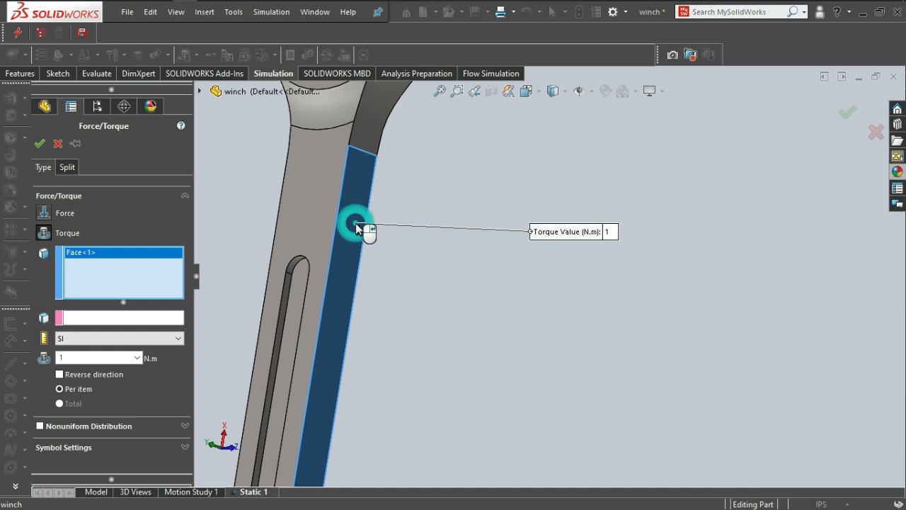
pyautogui.scroll(8, 368, 231)
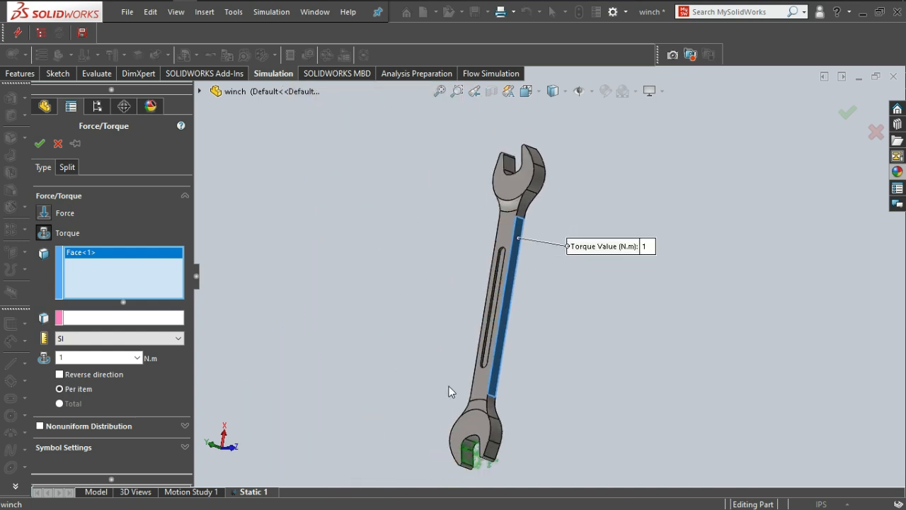
# Set the curved inner face at the base of the lower jaw opening as the torque's axis reference.
pyautogui.moveTo(486, 378); pyautogui.dragTo(528, 381, button='middle')
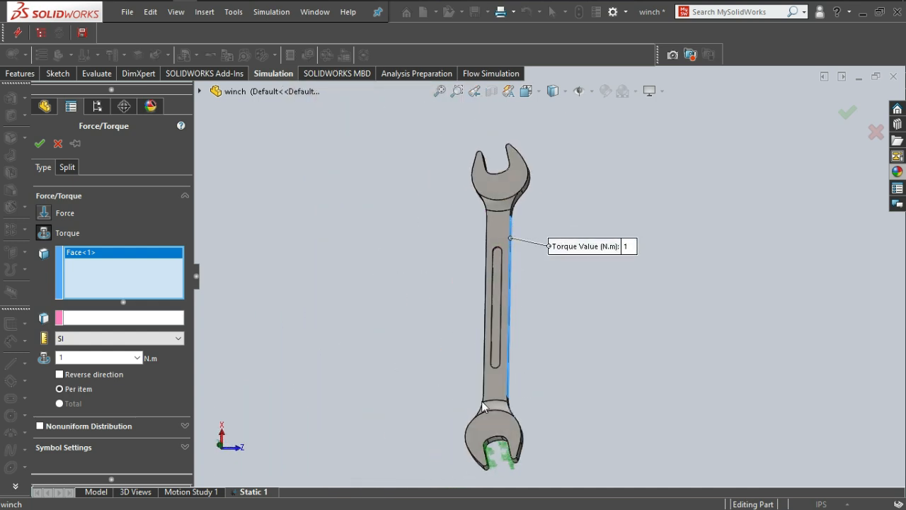
pyautogui.scroll(-2, 490, 439)
pyautogui.scroll(-2, 492, 444)
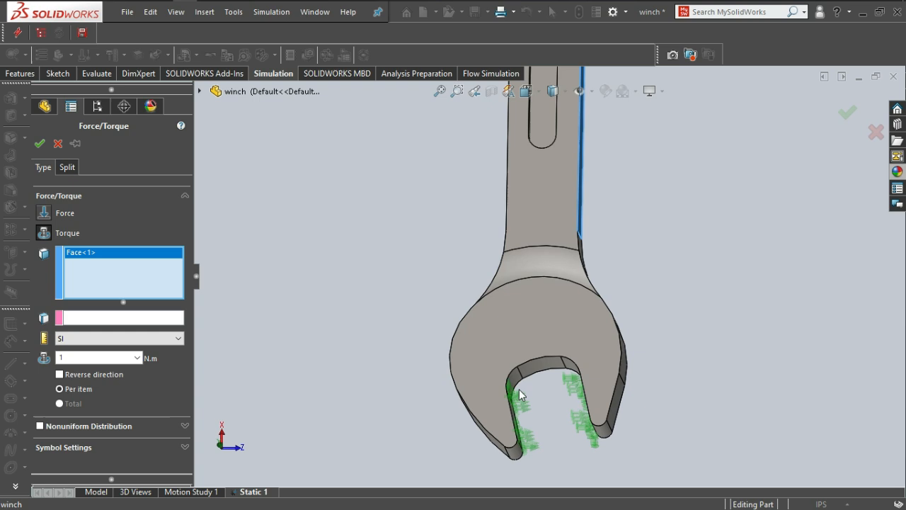
pyautogui.click(97, 319)
pyautogui.scroll(-3, 514, 352)
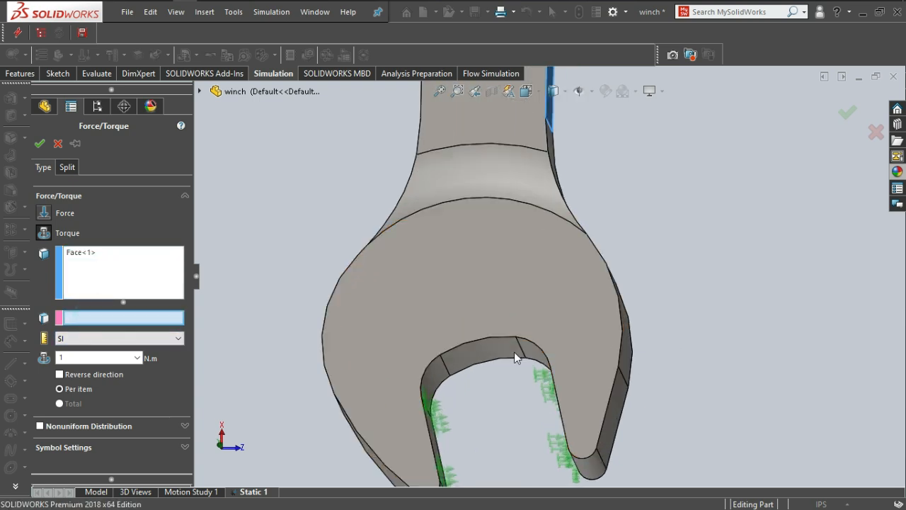
pyautogui.click(476, 349)
pyautogui.scroll(5, 510, 297)
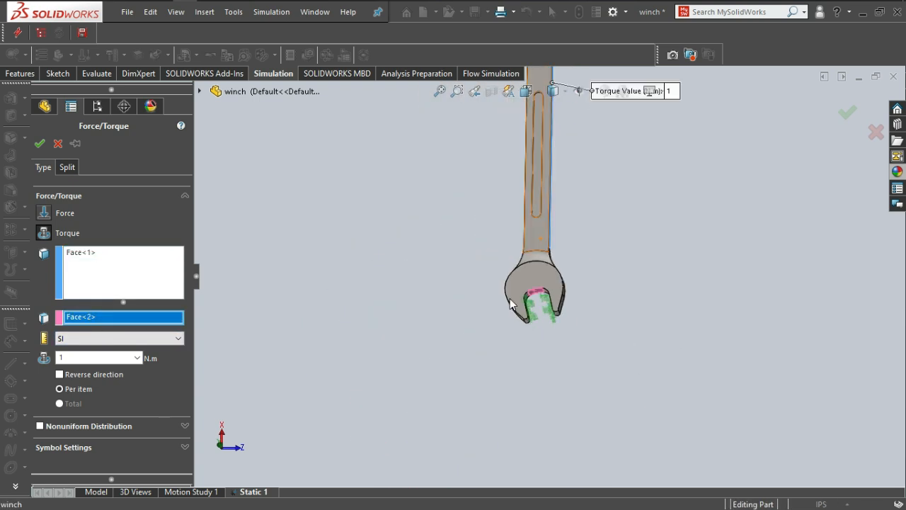
pyautogui.scroll(-5, 468, 309)
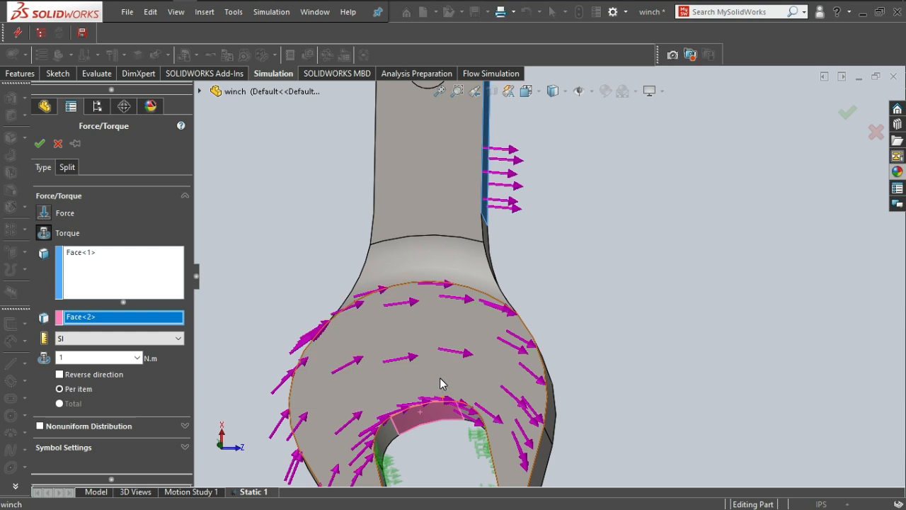
# Accept the 1 N.m per-item torque on the handle face and run the Static 1 study.
pyautogui.click(39, 144)
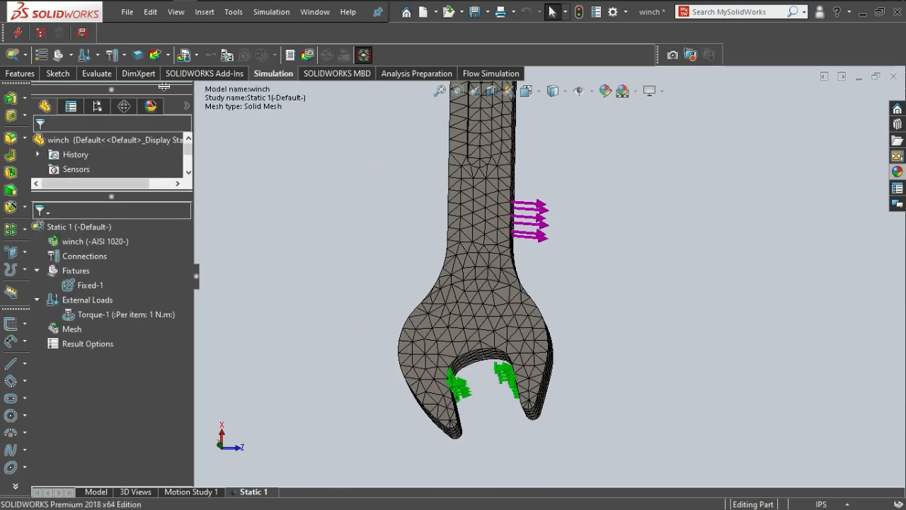
pyautogui.click(169, 56)
pyautogui.click(173, 75)
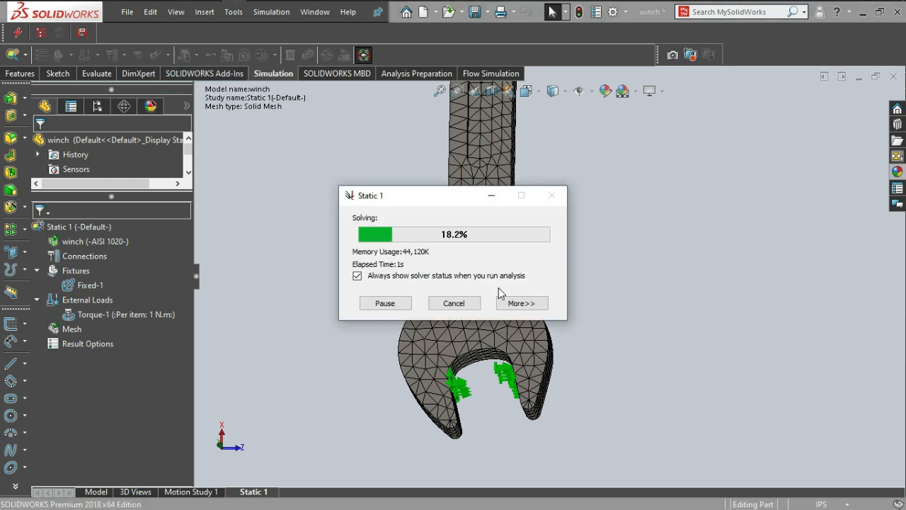
# Examine the von Mises stress distribution on both sides of the wrench where the handle meets the lower jaw.
pyautogui.scroll(3, 496, 286)
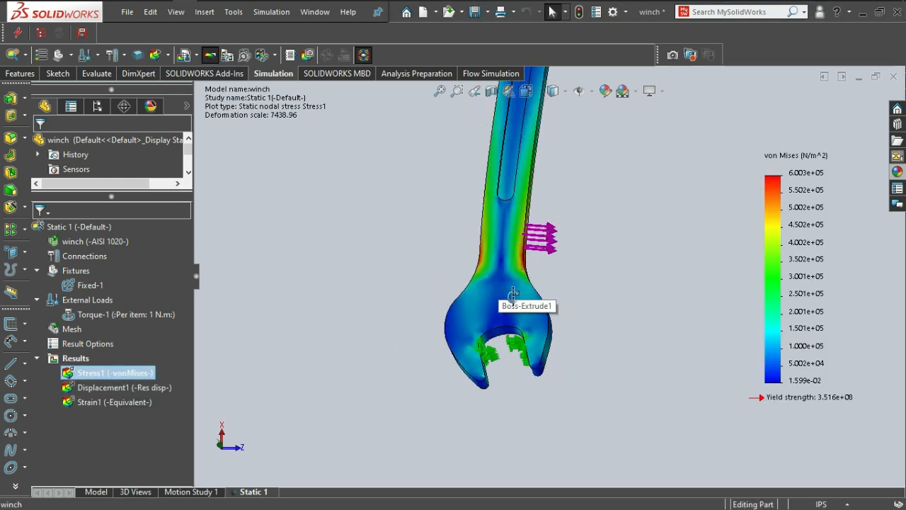
pyautogui.scroll(-6, 507, 289)
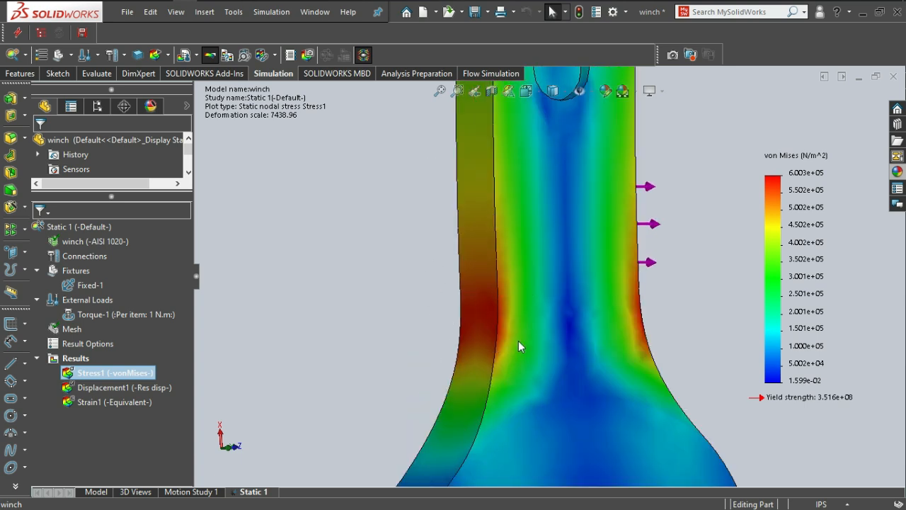
pyautogui.moveTo(697, 342); pyautogui.dragTo(599, 274, button='middle')
pyautogui.moveTo(638, 321); pyautogui.dragTo(647, 274, button='middle')
pyautogui.scroll(-3, 665, 327)
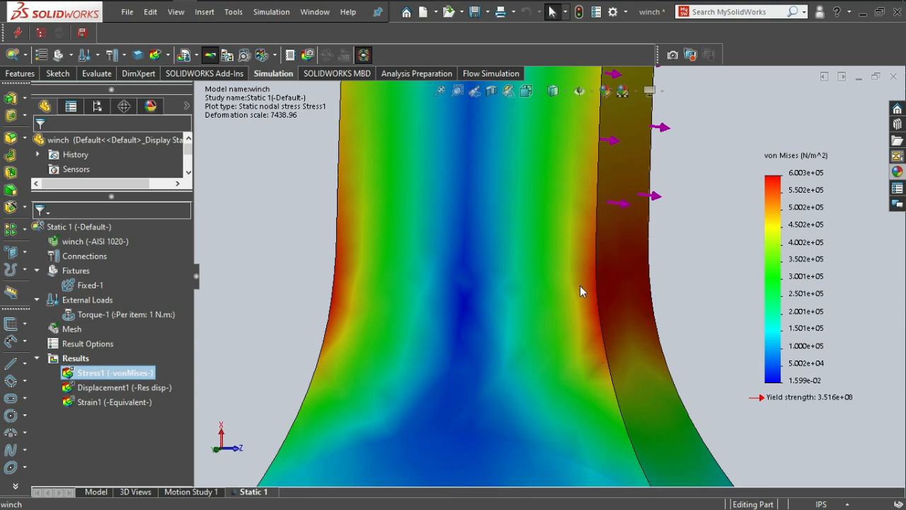
pyautogui.moveTo(632, 293); pyautogui.dragTo(601, 305, button='middle')
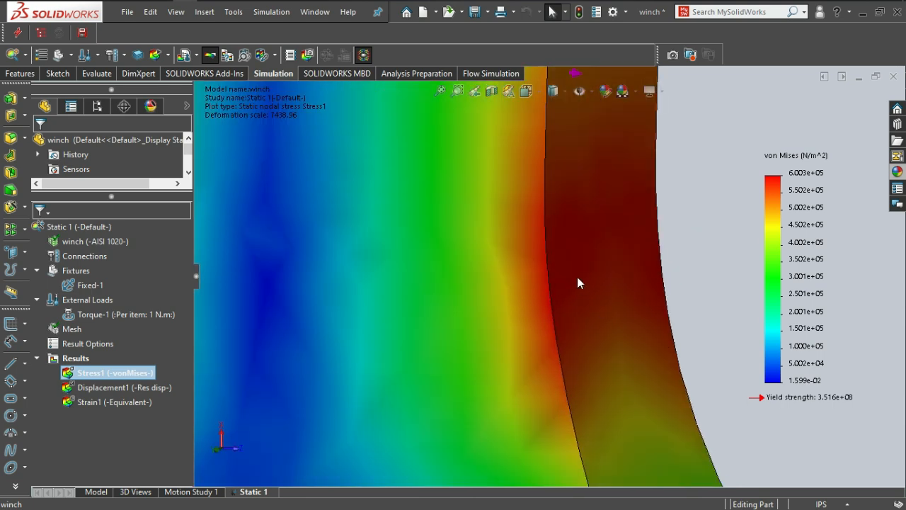
pyautogui.scroll(6, 472, 277)
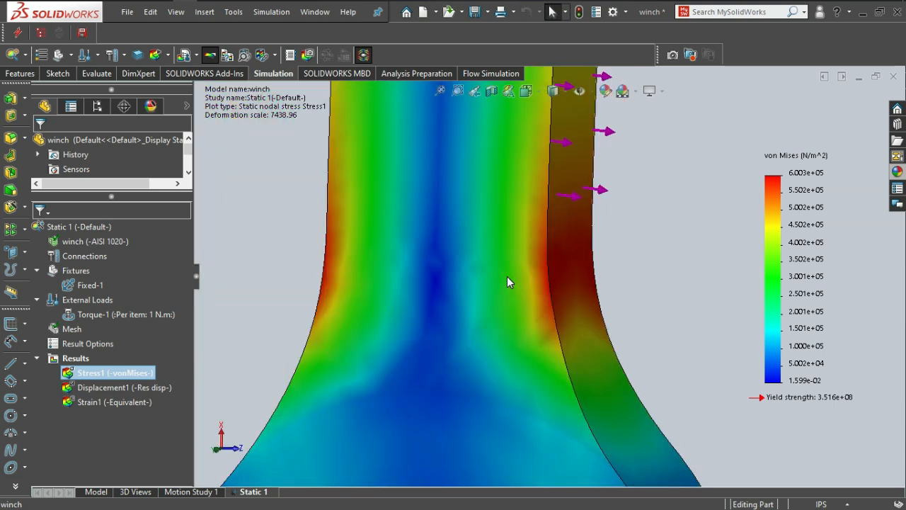
pyautogui.moveTo(488, 303); pyautogui.dragTo(502, 321, button='middle')
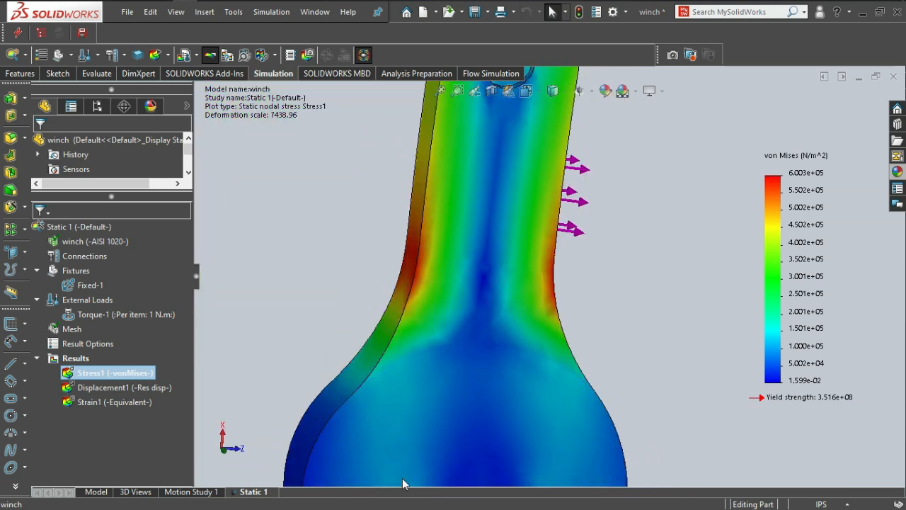
pyautogui.scroll(4, 450, 305)
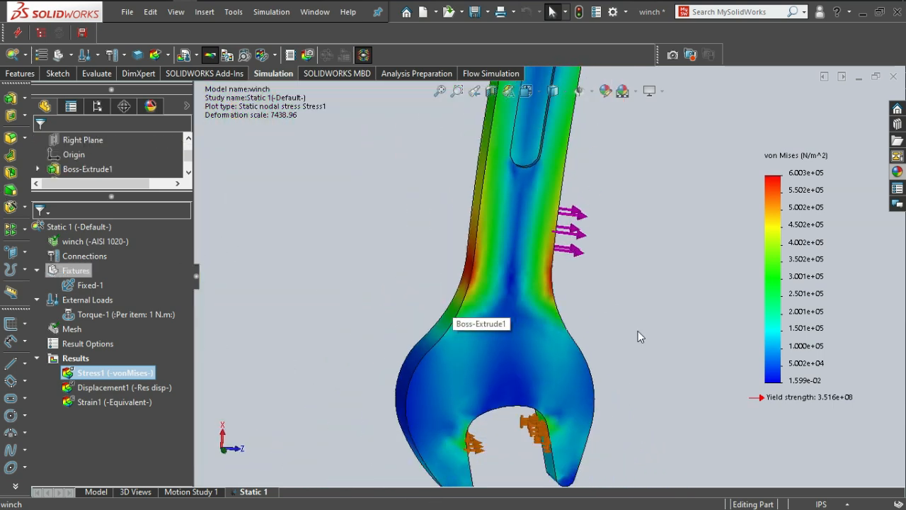
# Review the von Mises stress plot's definition and close it.
pyautogui.click(83, 374)
pyautogui.click(69, 372)
pyautogui.doubleClick(70, 373)
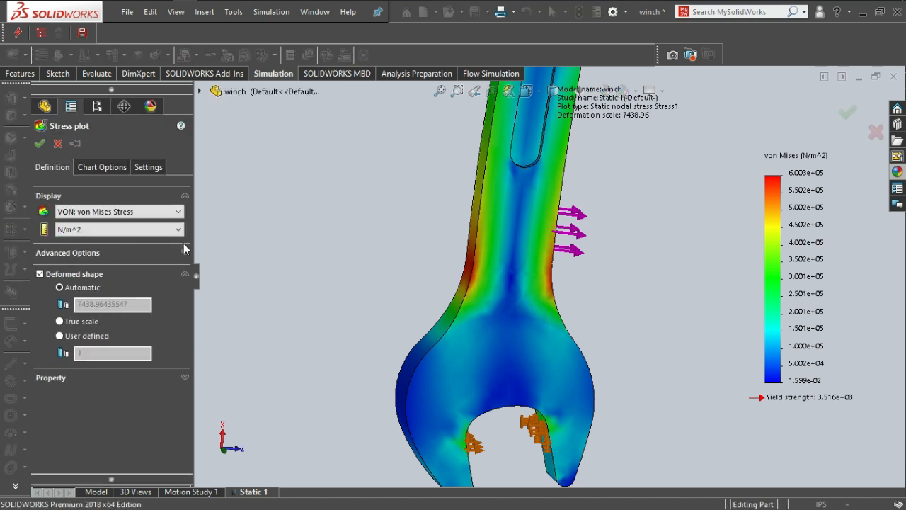
pyautogui.click(40, 145)
# Animate the von Mises stress plot with 50 frames at a speed of 95.
pyautogui.rightClick(80, 375)
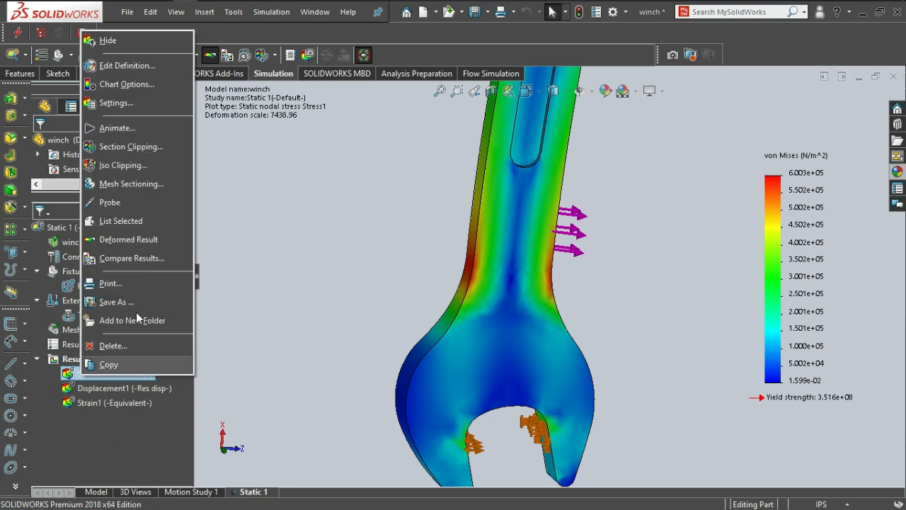
pyautogui.click(117, 128)
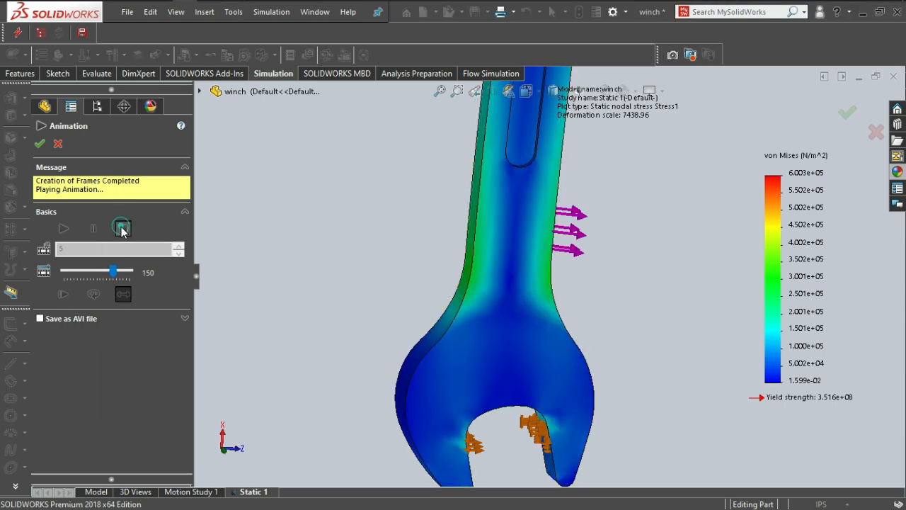
pyautogui.click(123, 227)
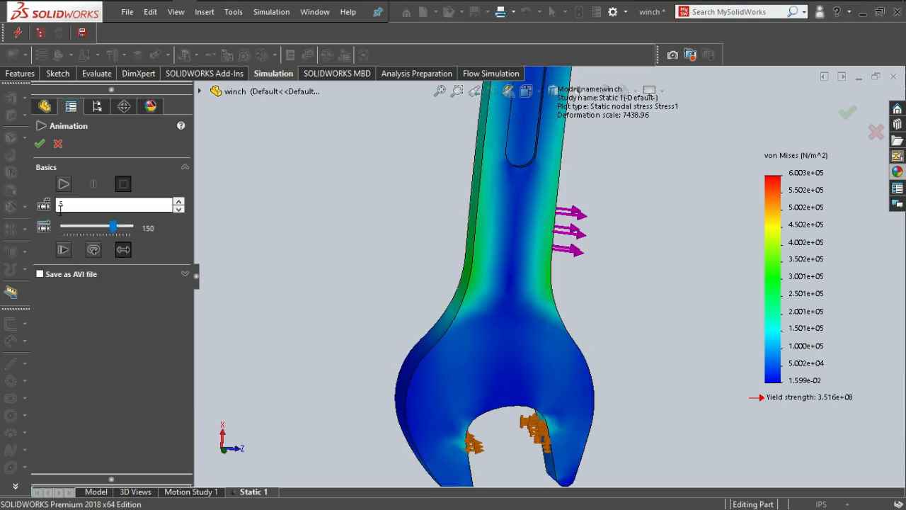
pyautogui.click(180, 201)
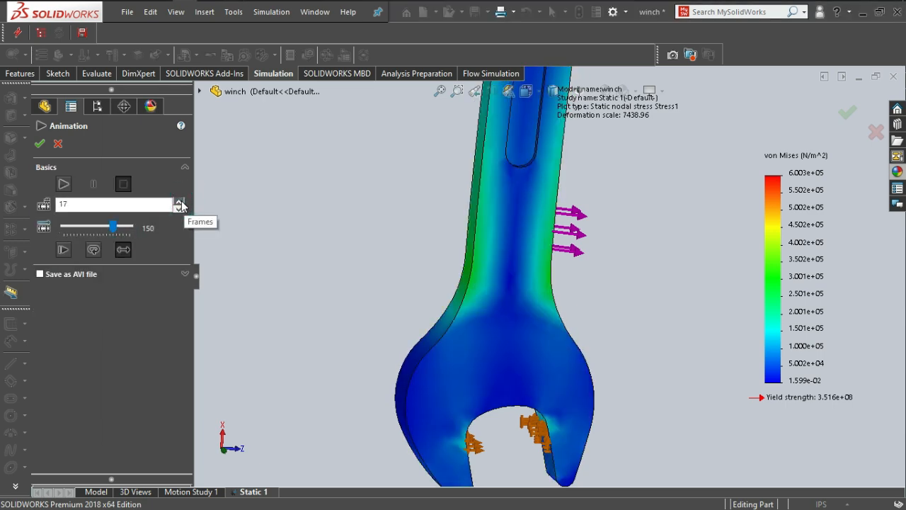
pyautogui.click(180, 202)
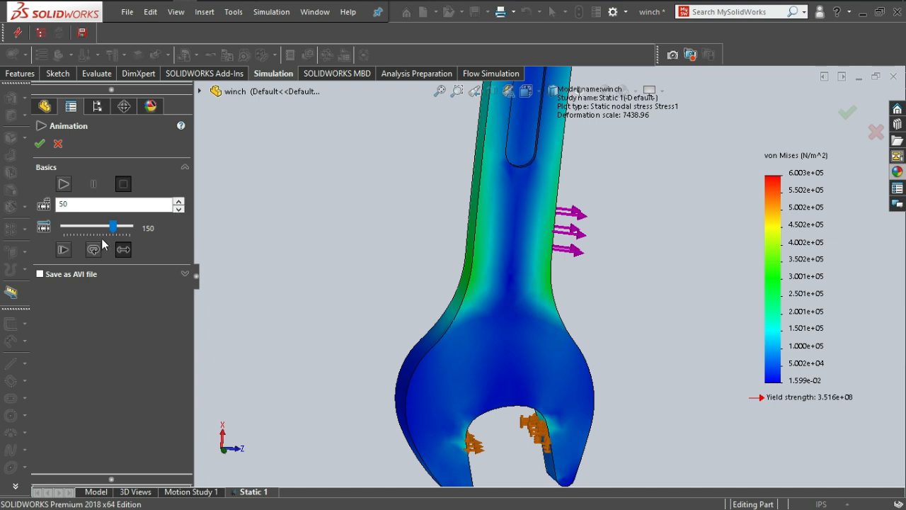
pyautogui.moveTo(113, 230); pyautogui.dragTo(95, 231)
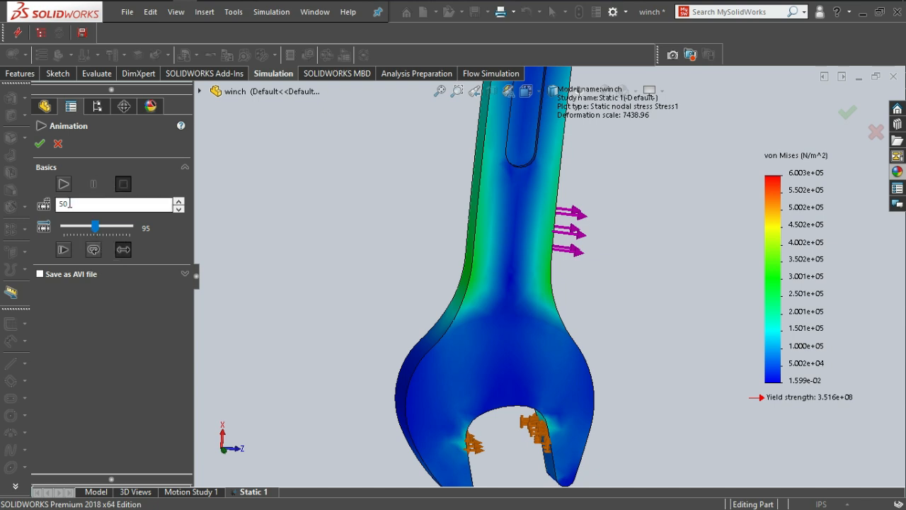
pyautogui.click(64, 184)
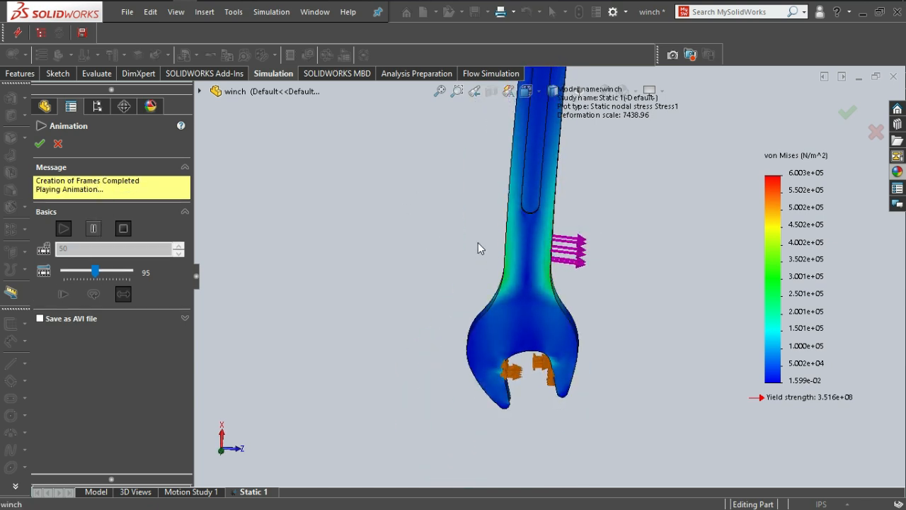
# Examine the animated stress in the lower handle and jaw, including from the front, and close the animation.
pyautogui.scroll(-5, 570, 302)
pyautogui.scroll(-3, 581, 313)
pyautogui.moveTo(606, 317); pyautogui.dragTo(559, 323, button='middle')
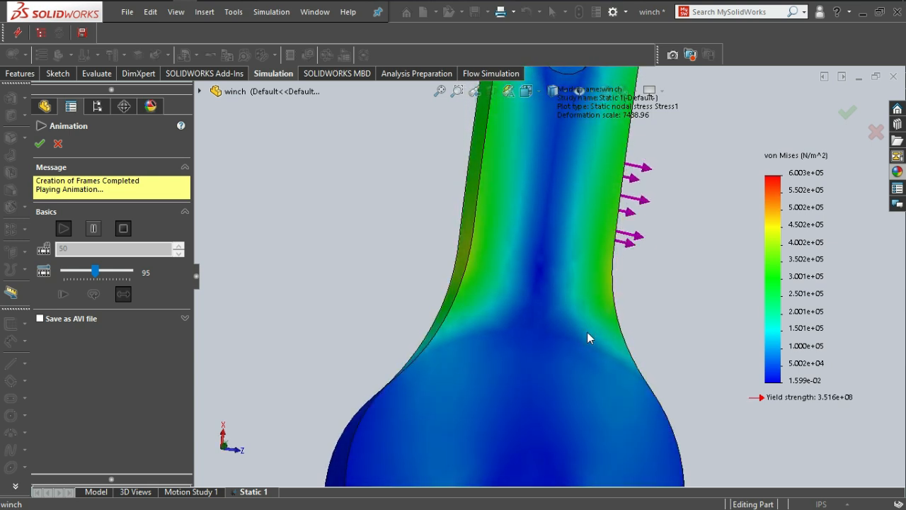
pyautogui.scroll(5, 575, 308)
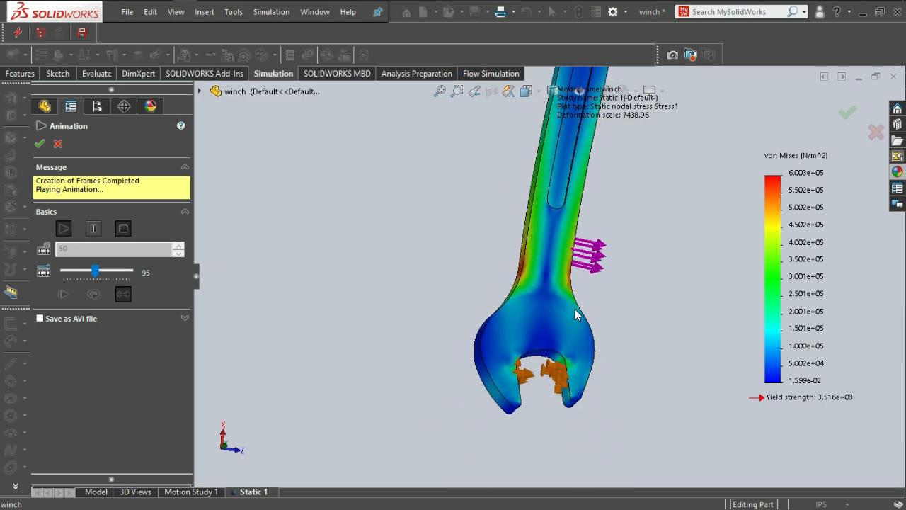
pyautogui.press('space')
pyautogui.click(455, 327)
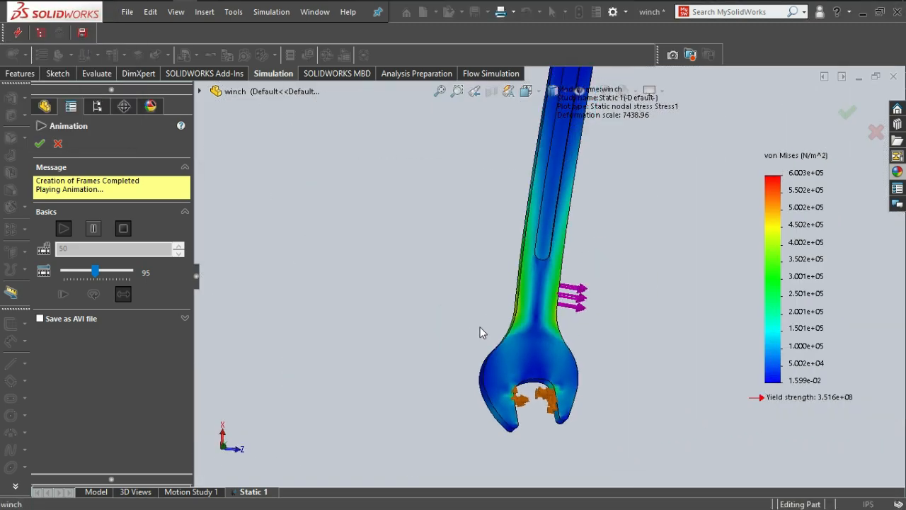
pyautogui.scroll(-6, 554, 382)
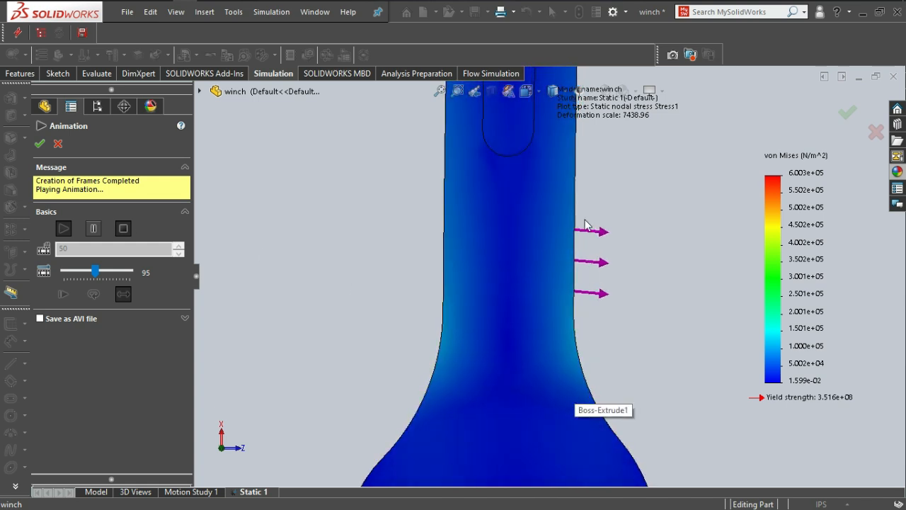
pyautogui.scroll(3, 556, 280)
pyautogui.scroll(-3, 556, 297)
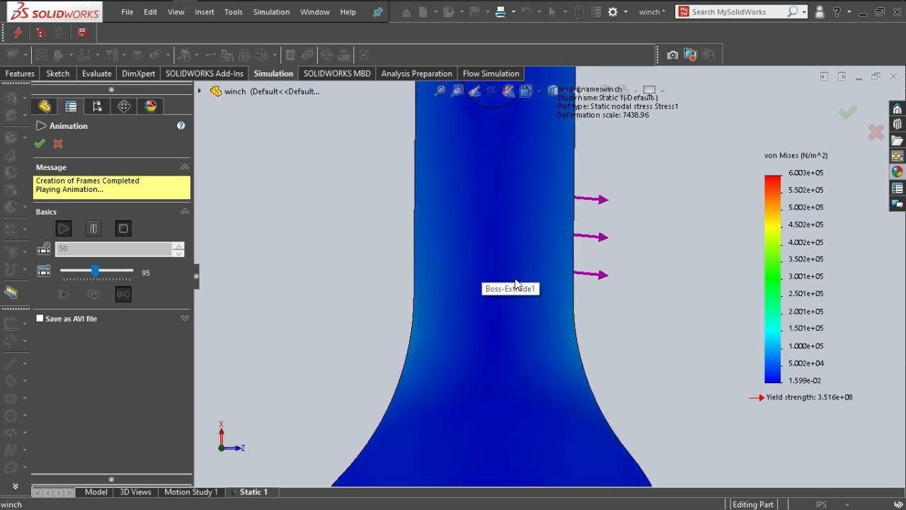
pyautogui.click(40, 144)
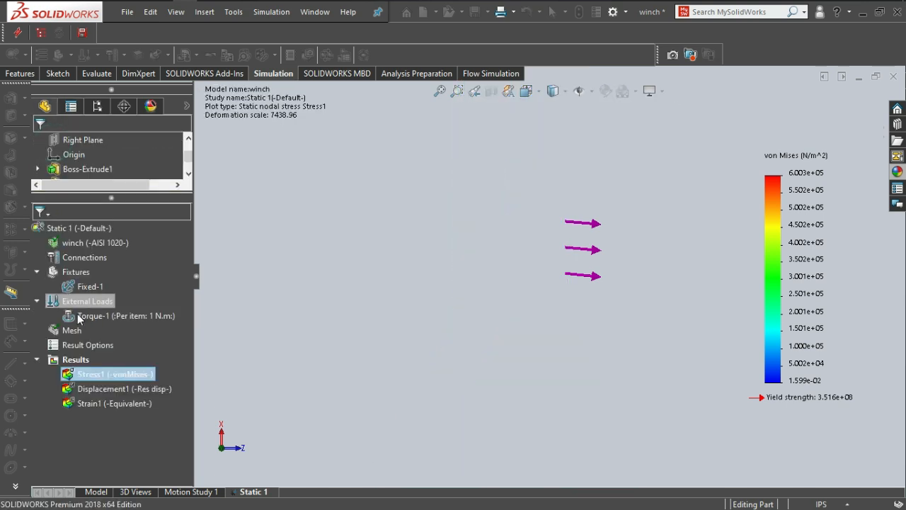
# Start Iso Clipping on the von Mises stress plot and raise the iso value to 576255.4375 N/m^2.
pyautogui.rightClick(80, 373)
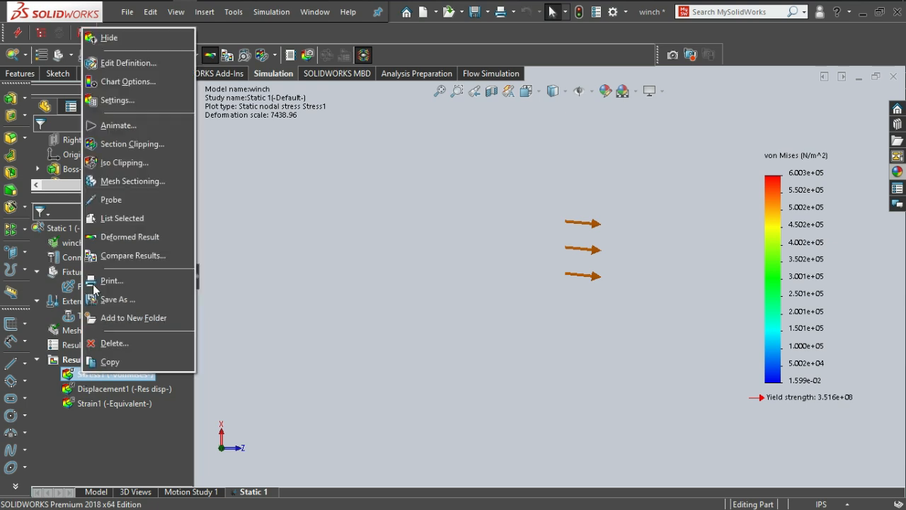
pyautogui.click(113, 162)
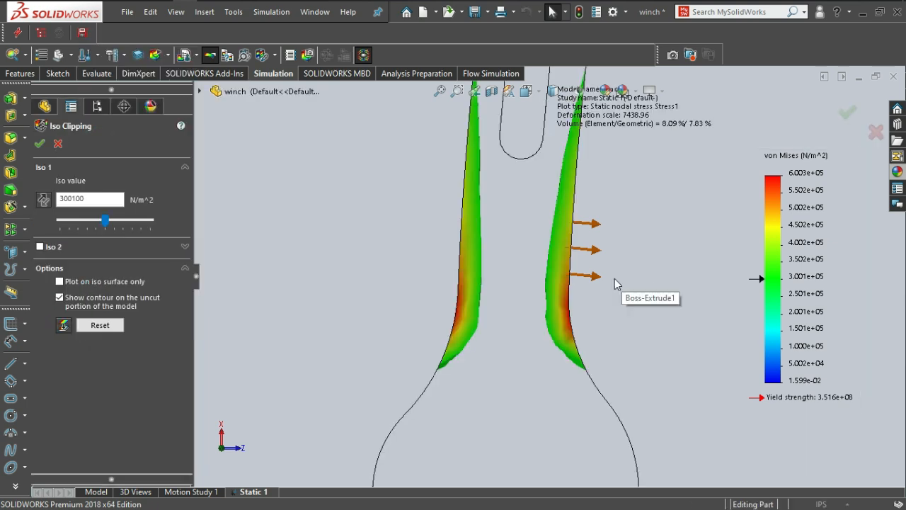
pyautogui.moveTo(550, 297); pyautogui.dragTo(532, 288, button='middle')
pyautogui.scroll(-2, 550, 301)
pyautogui.scroll(-2, 532, 288)
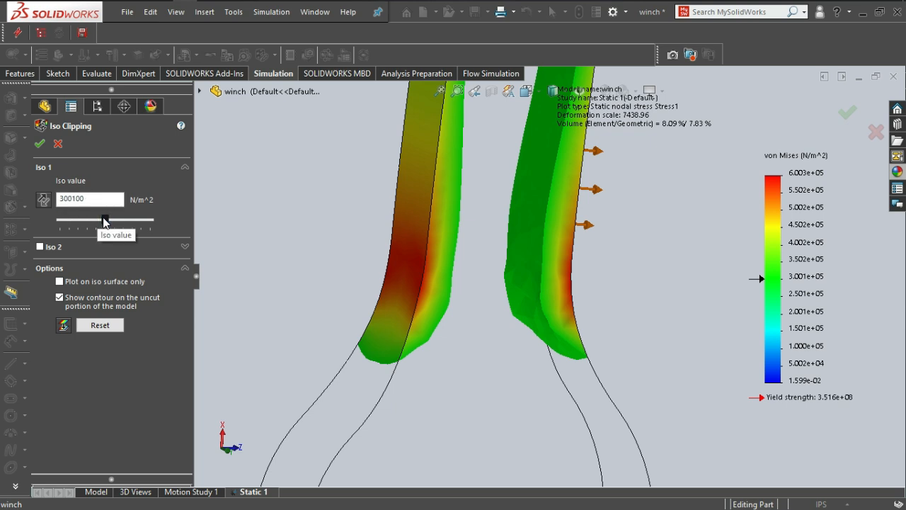
pyautogui.moveTo(106, 221); pyautogui.dragTo(149, 223)
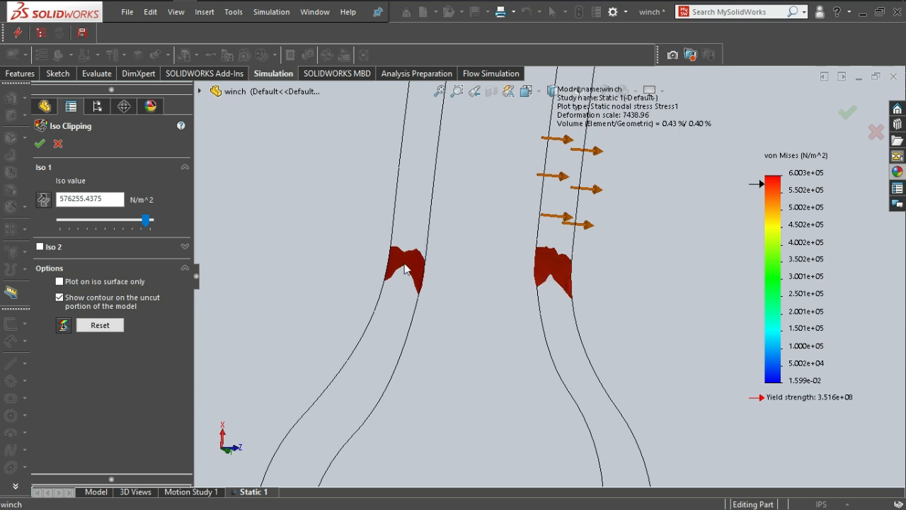
# Lower the iso value to between 5.002e+04 and 1.000e+05 N/m^2 and accept the iso clipping.
pyautogui.scroll(10, 524, 283)
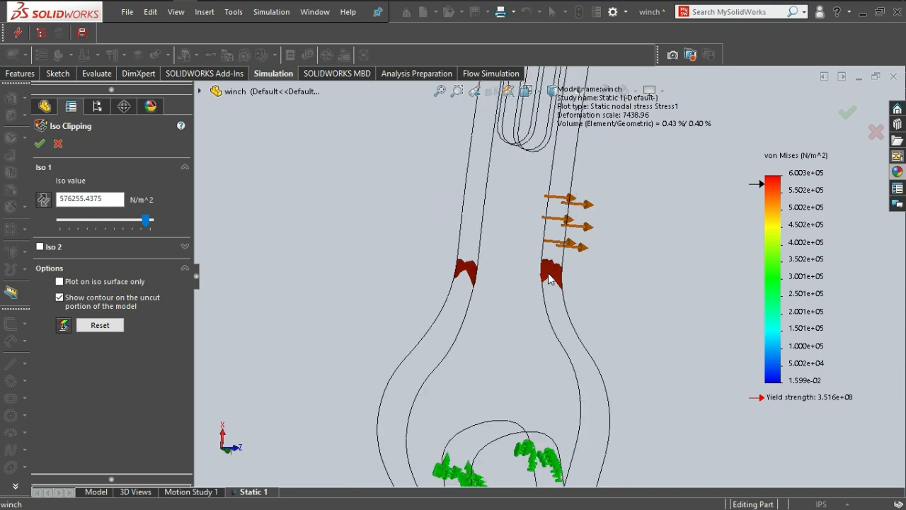
pyautogui.moveTo(527, 274)
pyautogui.mouseDown(button='middle')
pyautogui.moveTo(543, 274)
pyautogui.moveTo(521, 288)
pyautogui.moveTo(544, 276)
pyautogui.mouseUp(button='middle')
pyautogui.scroll(-2, 552, 276)
pyautogui.scroll(-3, 518, 289)
pyautogui.moveTo(145, 223); pyautogui.dragTo(69, 222)
pyautogui.click(40, 143)
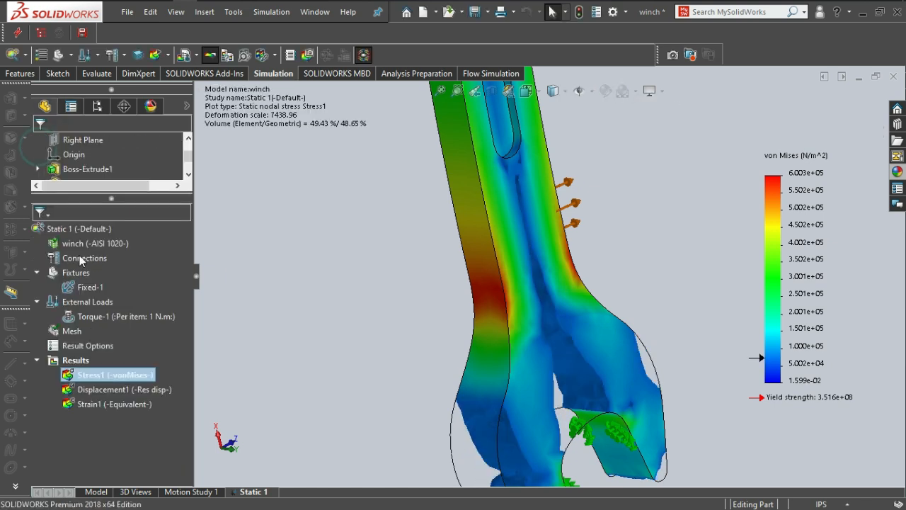
# Animate the iso-clipped von Mises stress plot and view the lower handle and jaw from the front.
pyautogui.click(83, 376)
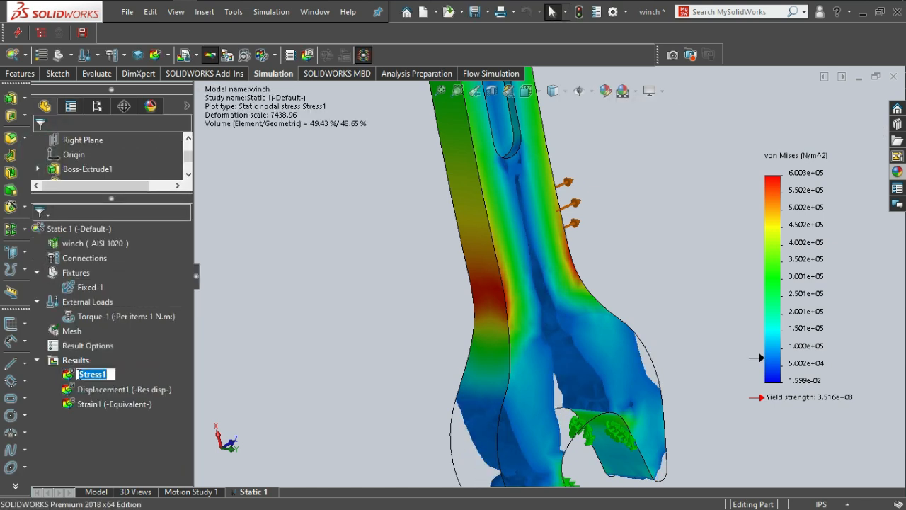
pyautogui.press('Escape')
pyautogui.rightClick(87, 375)
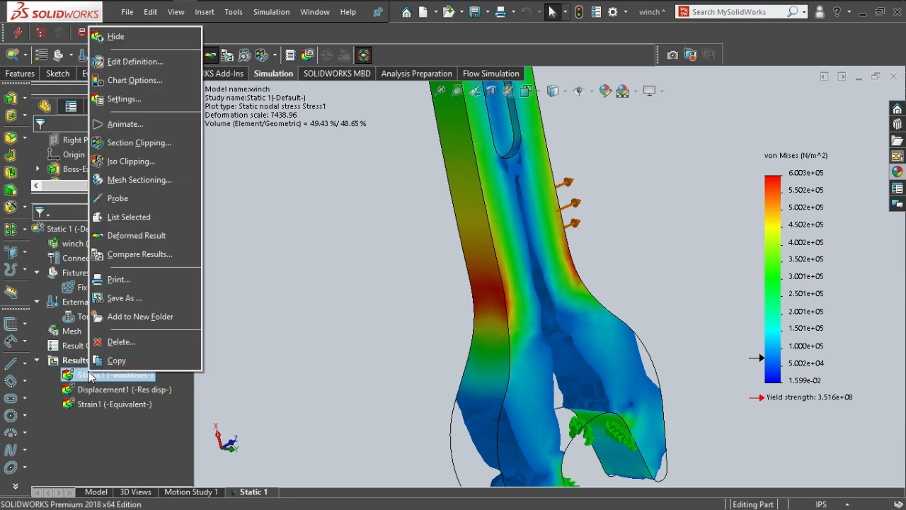
pyautogui.click(108, 128)
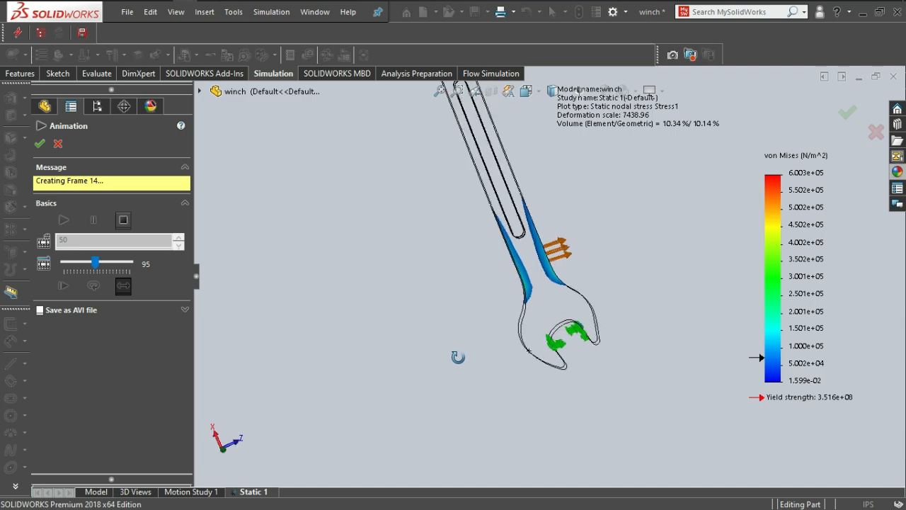
pyautogui.press('space')
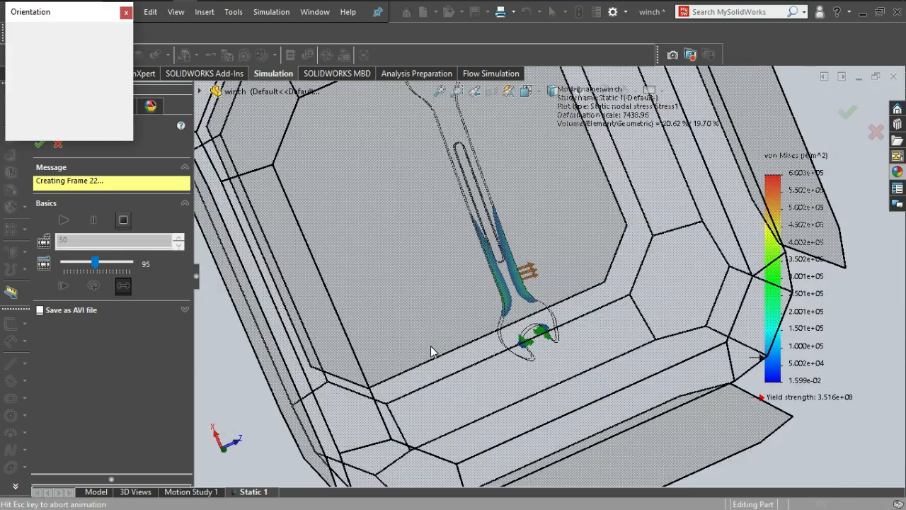
pyautogui.click(436, 323)
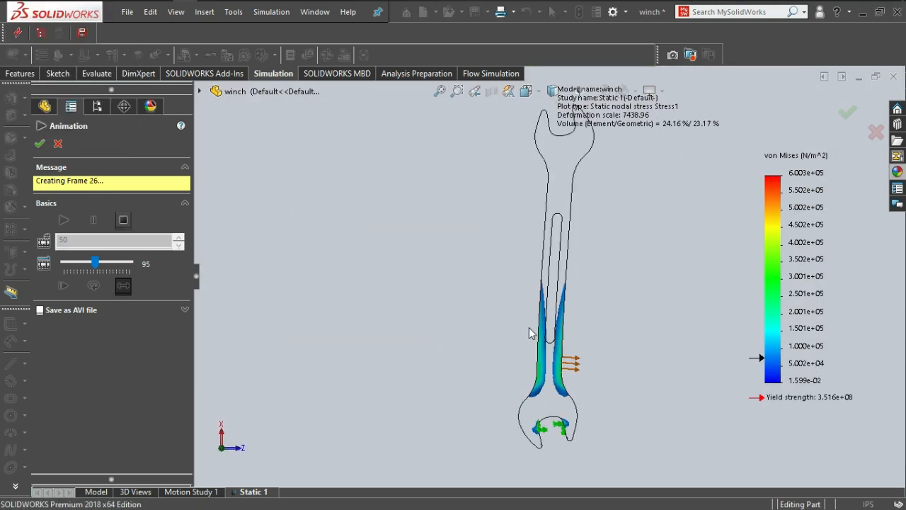
pyautogui.scroll(-5, 542, 378)
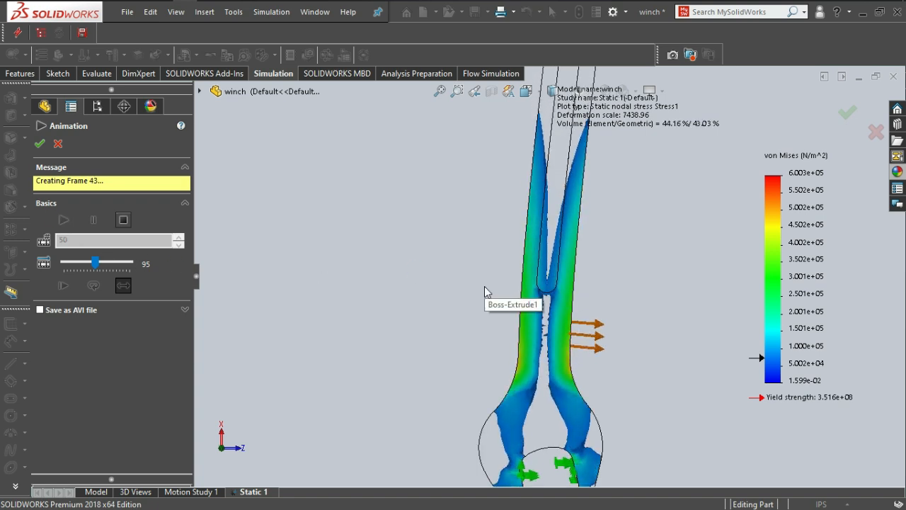
pyautogui.scroll(4, 493, 318)
pyautogui.scroll(-6, 564, 308)
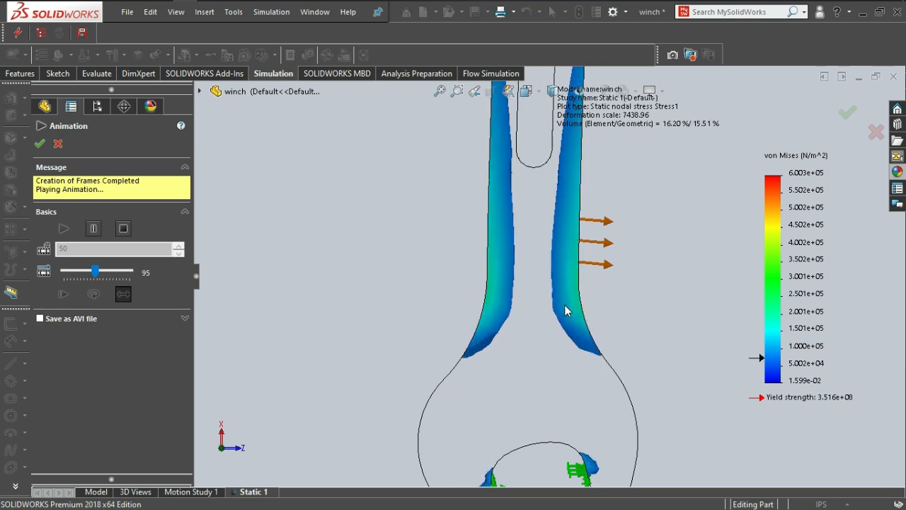
# Pause the stress animation and examine the clipped regions around the fixed jaw against the stress legend.
pyautogui.click(93, 228)
pyautogui.scroll(3, 522, 306)
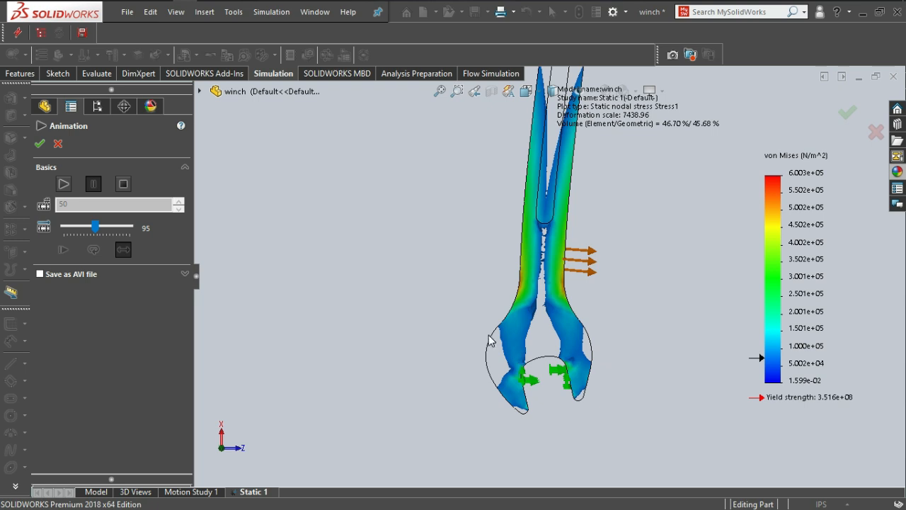
pyautogui.scroll(-5, 547, 342)
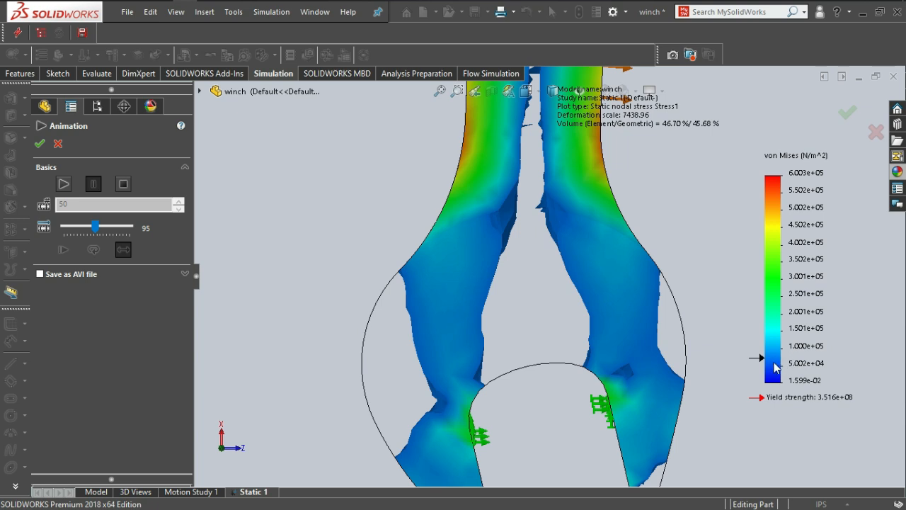
pyautogui.scroll(4, 559, 301)
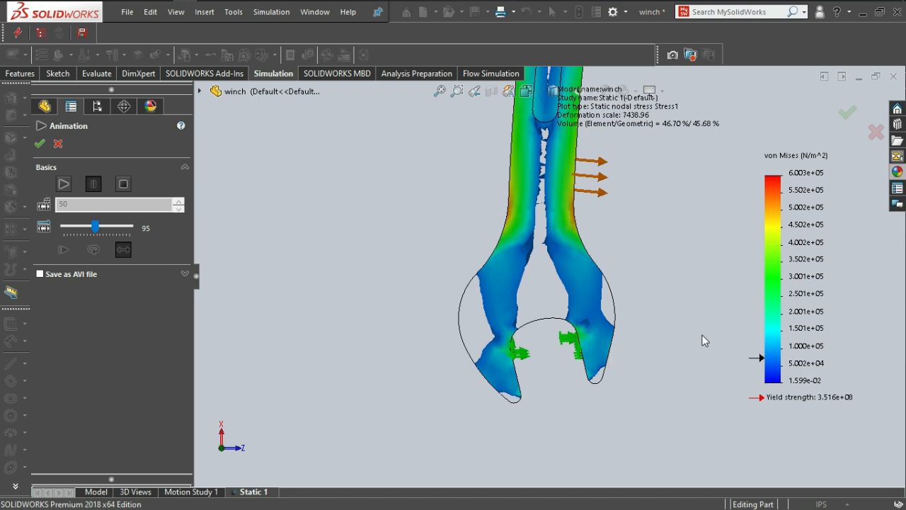
pyautogui.scroll(-3, 559, 299)
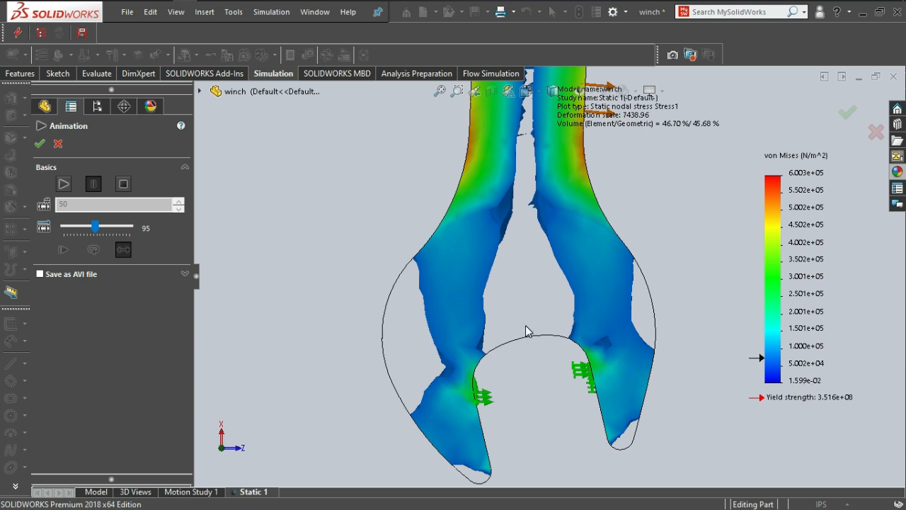
pyautogui.scroll(-2, 527, 331)
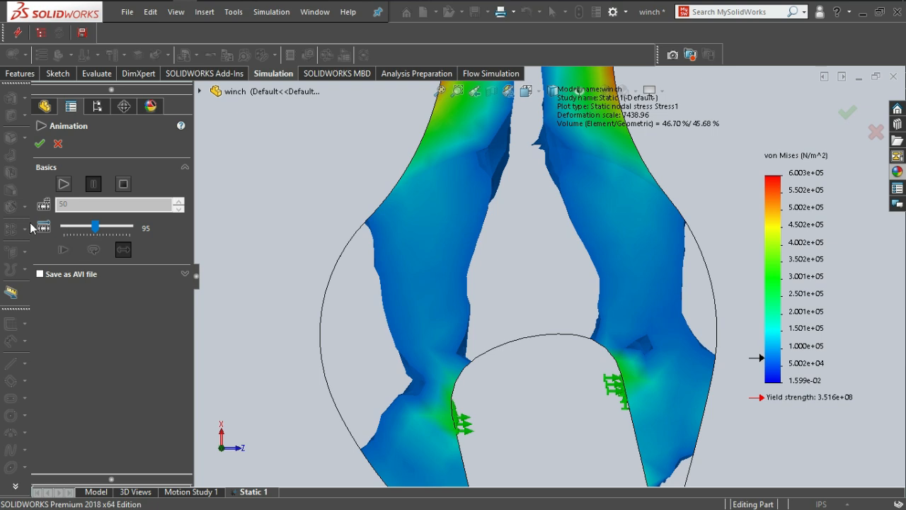
# Resume the stress animation to observe the jaw and lower handle, then stop and close it.
pyautogui.click(63, 184)
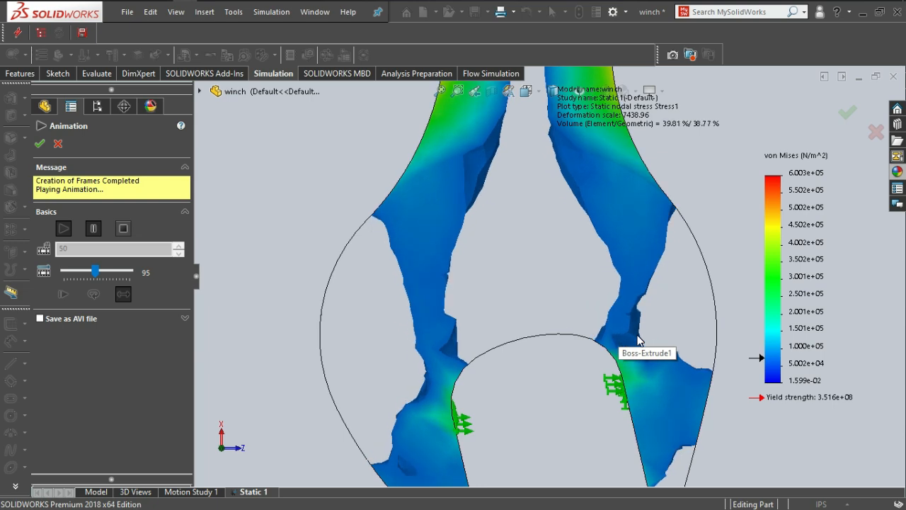
pyautogui.scroll(6, 644, 332)
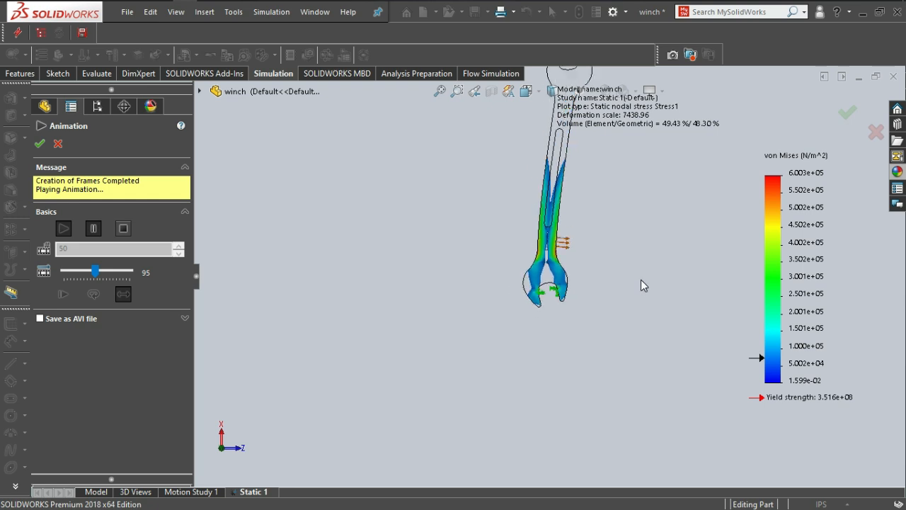
pyautogui.scroll(-5, 630, 192)
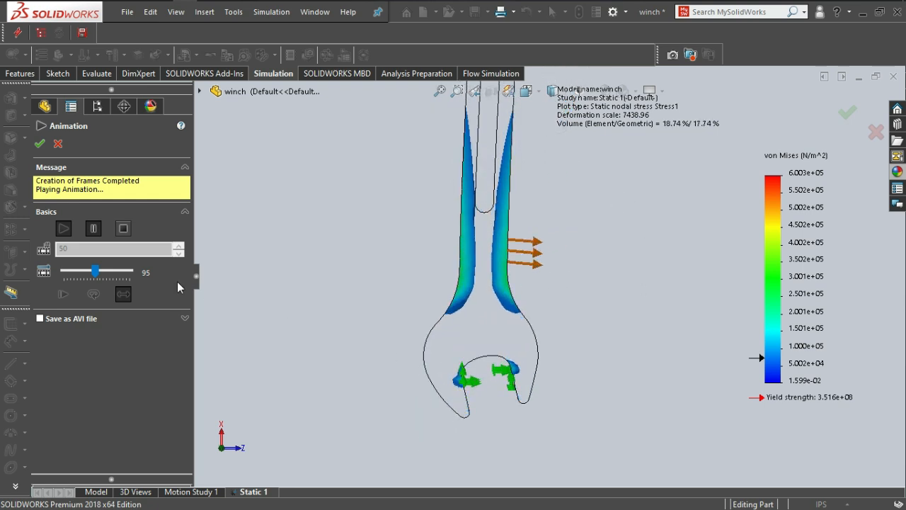
pyautogui.click(124, 228)
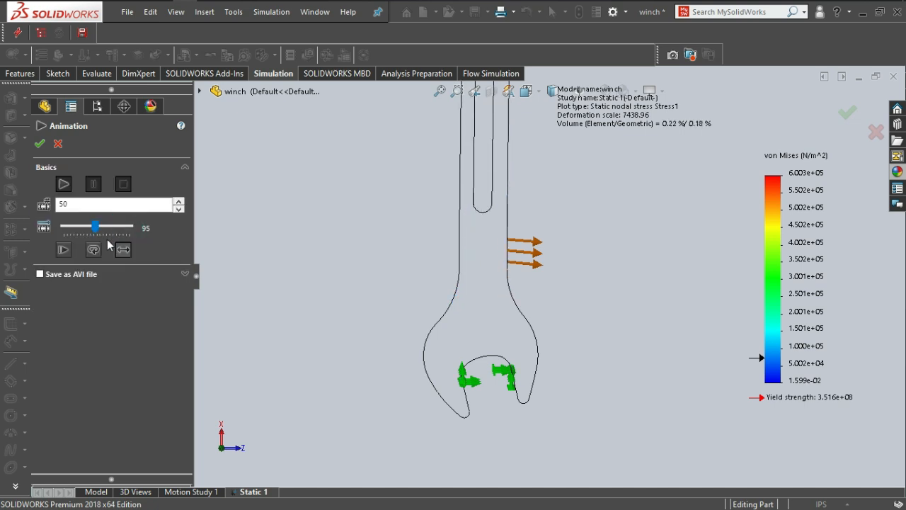
pyautogui.click(40, 144)
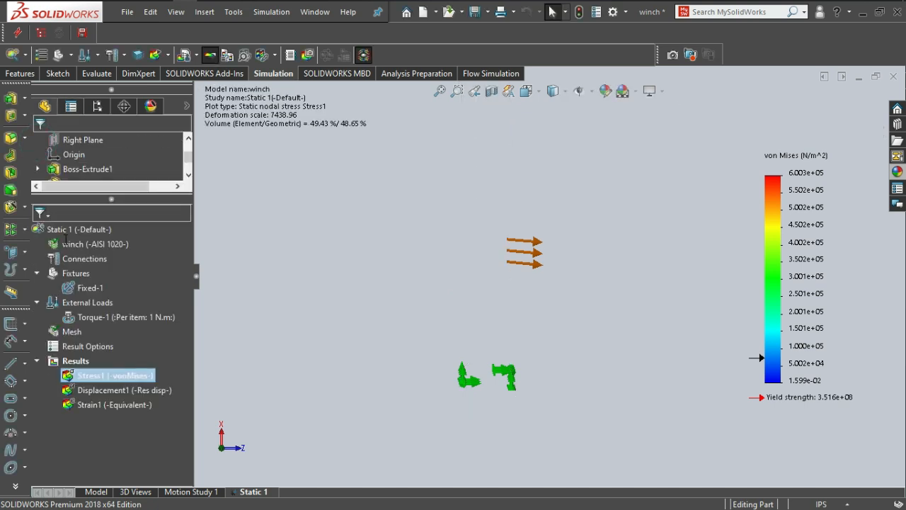
# Show the resultant displacement plot and examine it along the wrench from the fixed jaw to the free end.
pyautogui.click(88, 390)
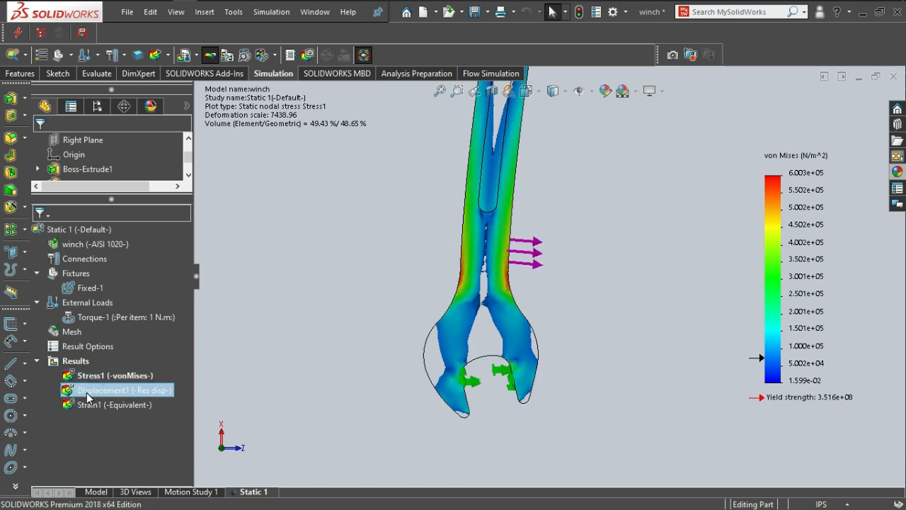
pyautogui.doubleClick(87, 395)
pyautogui.click(67, 391)
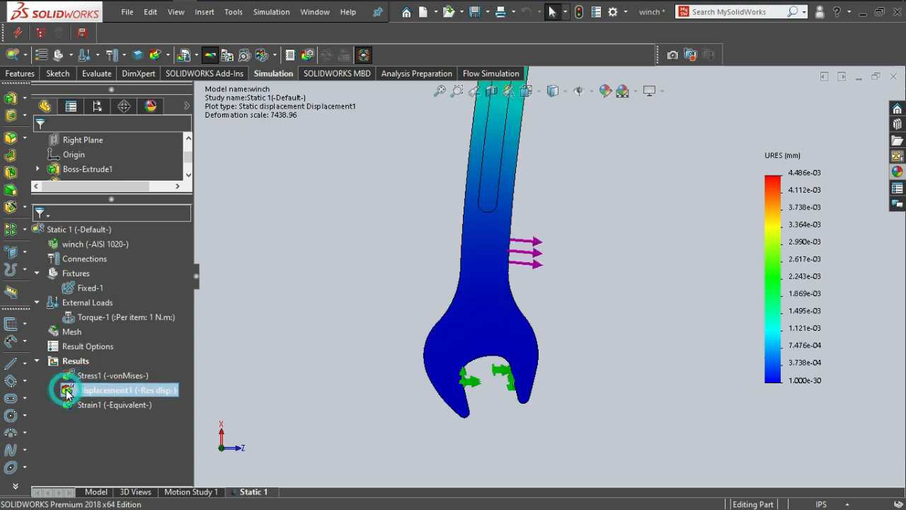
pyautogui.scroll(5, 529, 217)
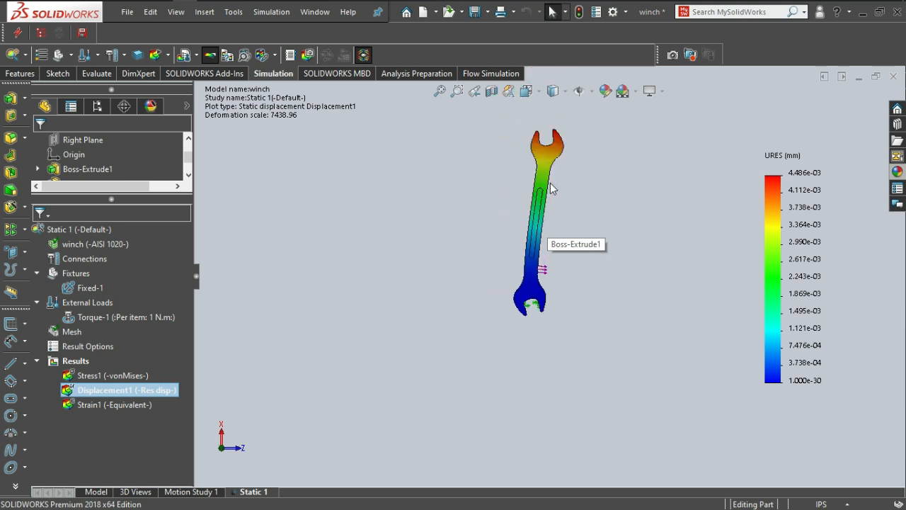
pyautogui.scroll(-3, 550, 182)
pyautogui.scroll(2, 549, 196)
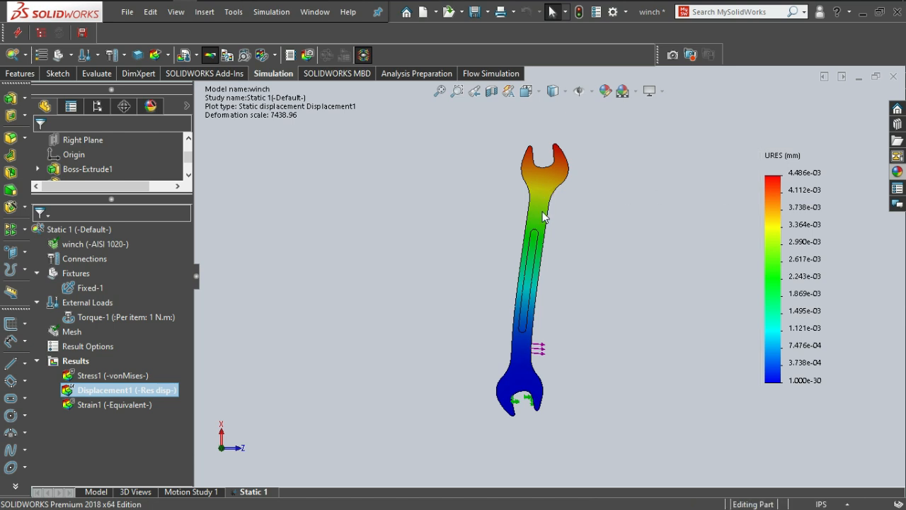
pyautogui.scroll(-5, 539, 387)
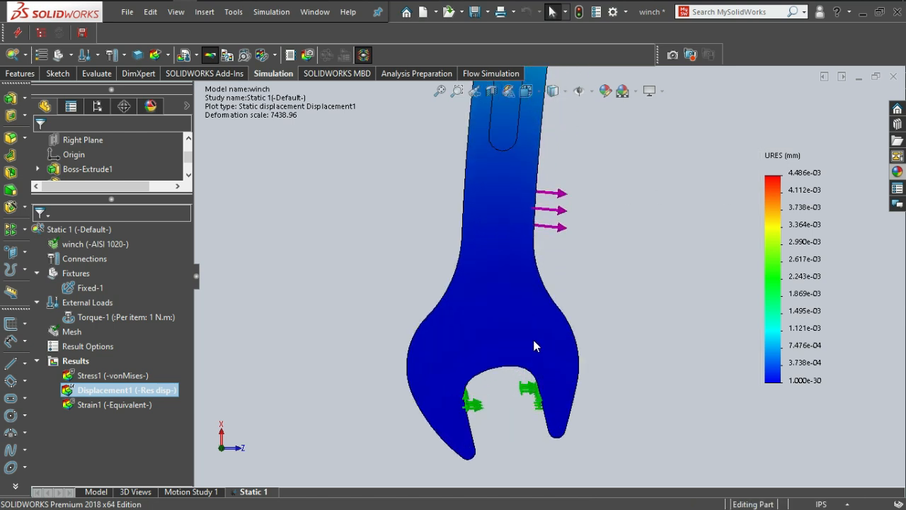
pyautogui.scroll(5, 527, 235)
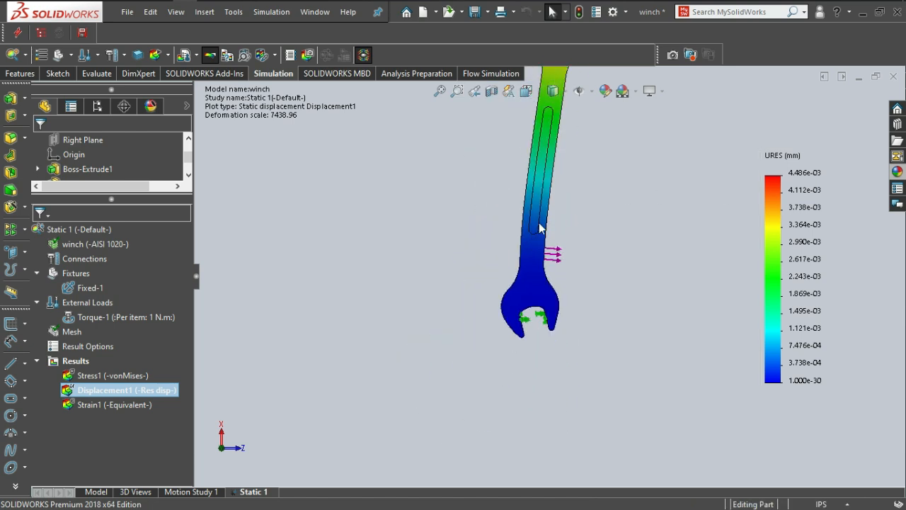
pyautogui.scroll(2, 601, 117)
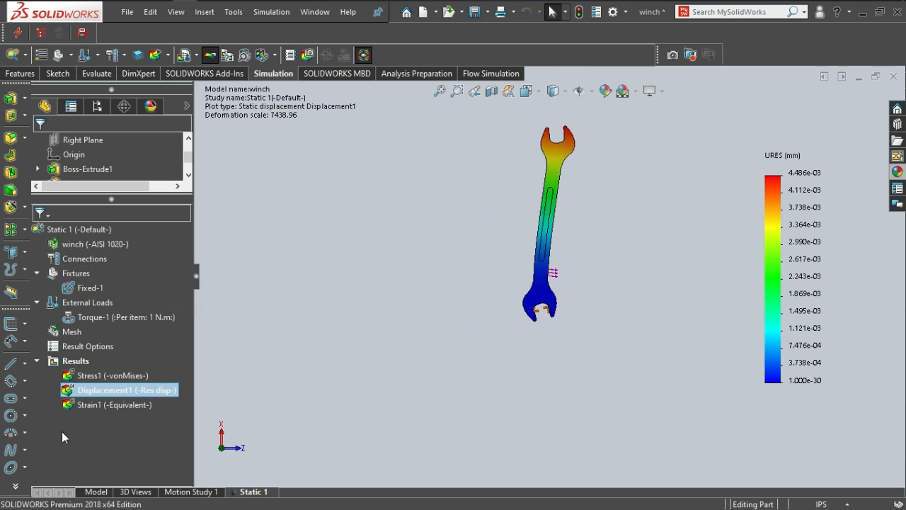
# Animate the displacement plot with 50 frames at a speed of 95, then stop and close the animation.
pyautogui.rightClick(85, 389)
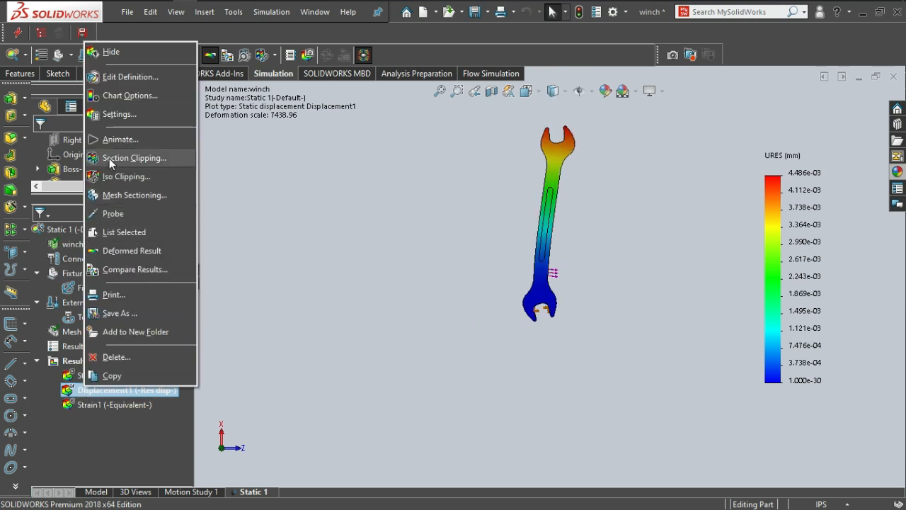
pyautogui.click(112, 141)
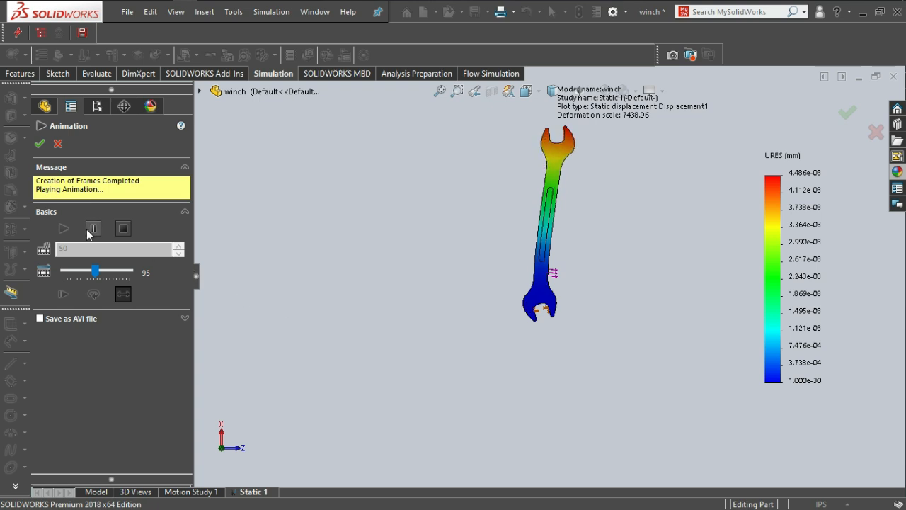
pyautogui.click(123, 228)
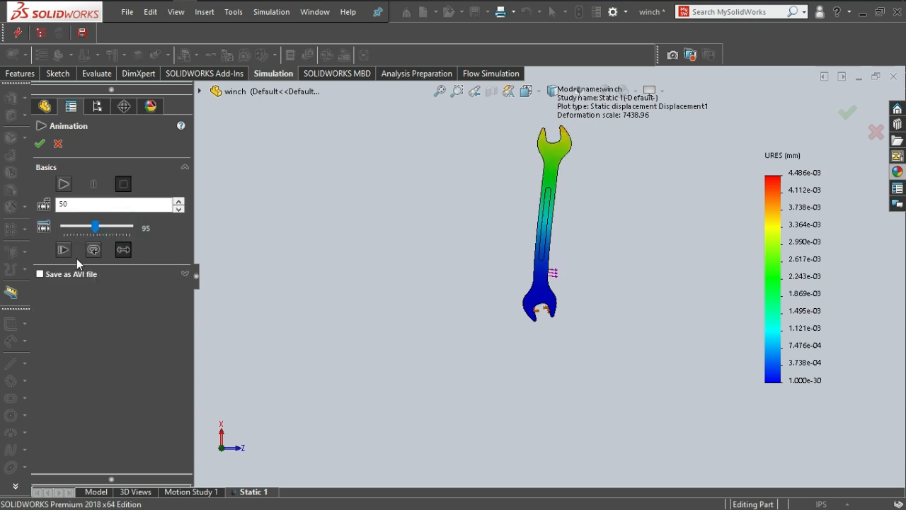
pyautogui.click(63, 148)
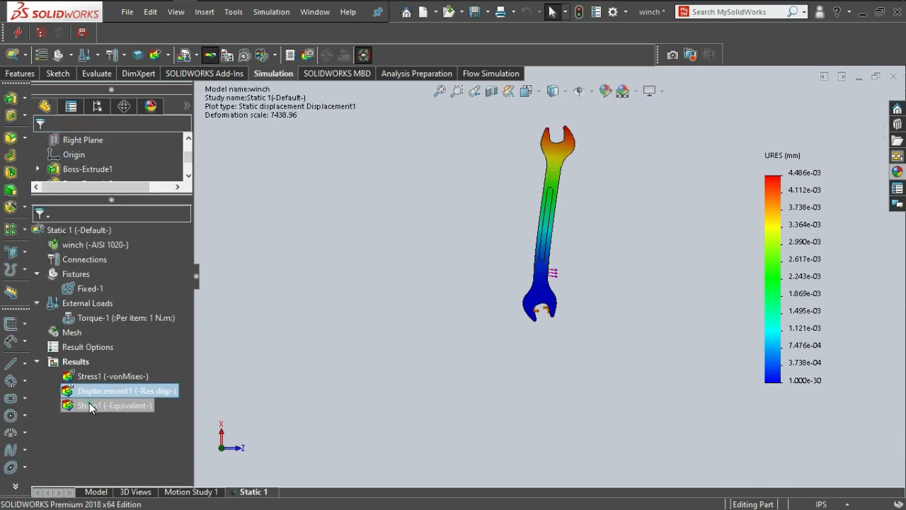
# Show the equivalent strain plot, animate it with 50 frames, and examine the strain where the handle meets the fixed jaw.
pyautogui.click(90, 404)
pyautogui.doubleClick(81, 404)
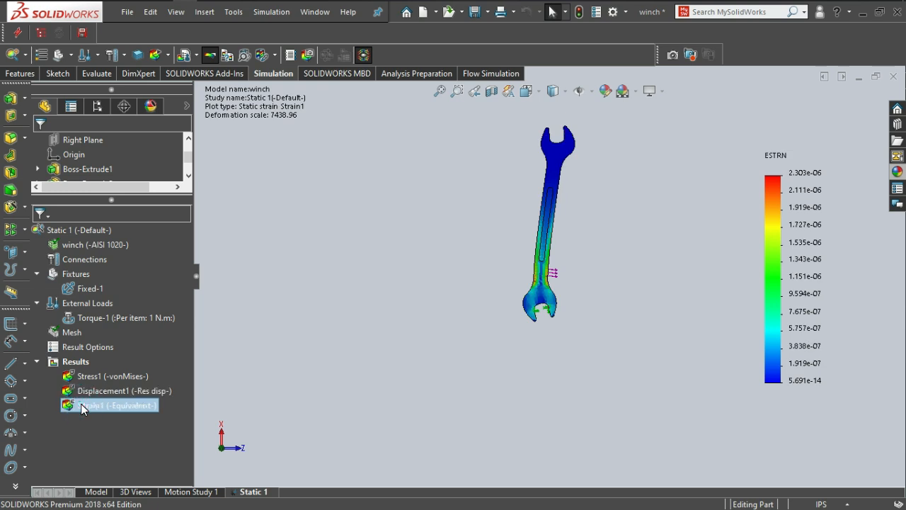
pyautogui.rightClick(80, 404)
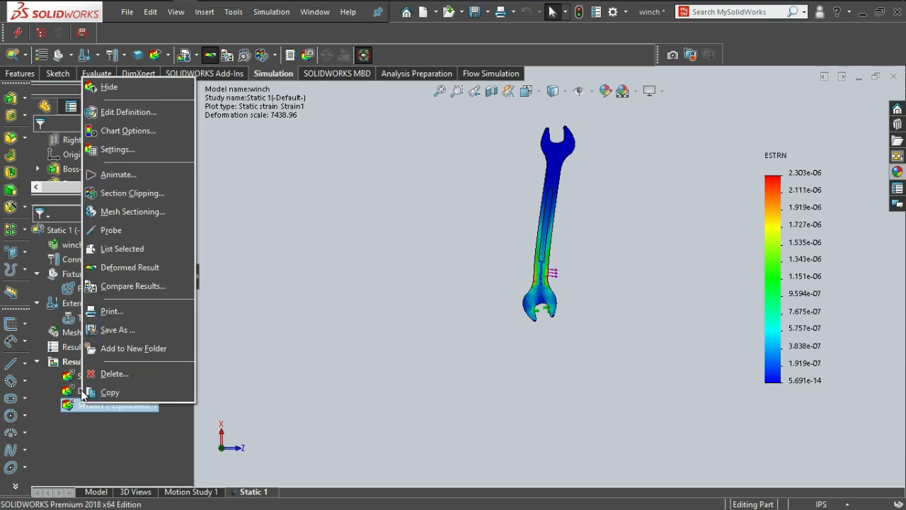
pyautogui.click(112, 176)
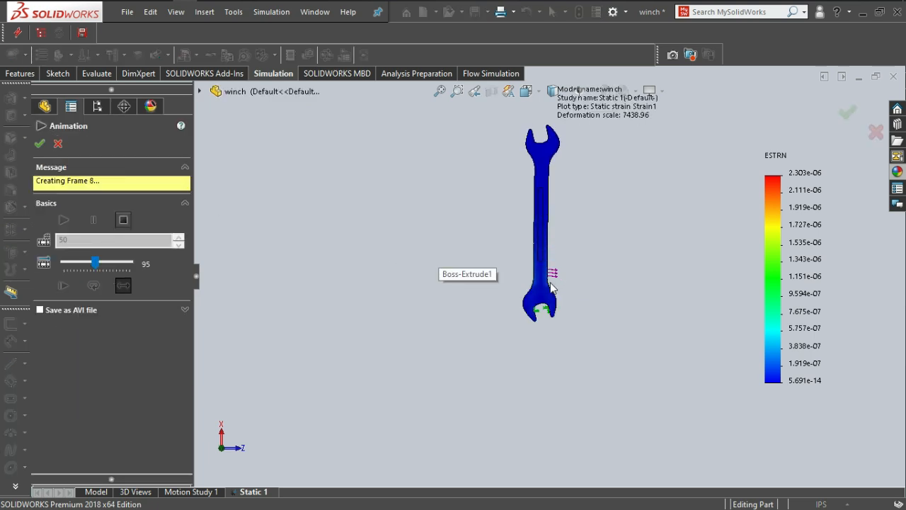
pyautogui.scroll(-10, 552, 290)
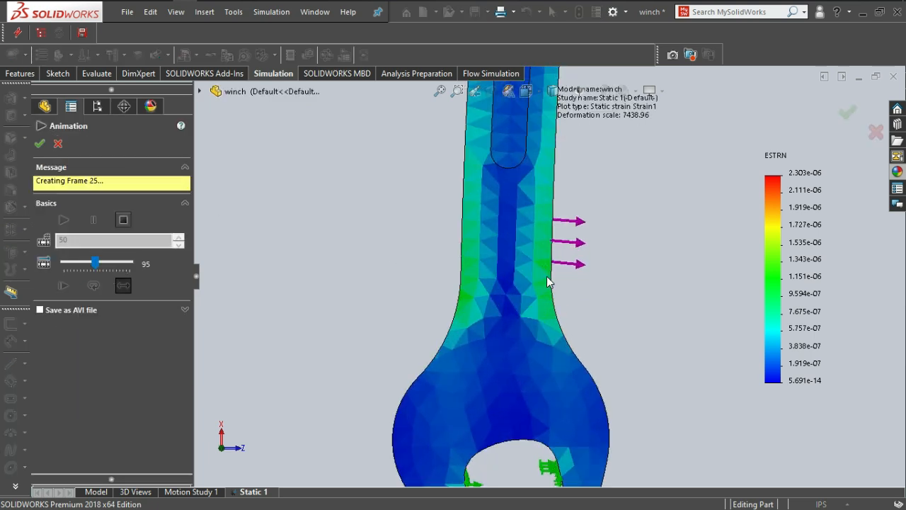
pyautogui.scroll(-3, 547, 281)
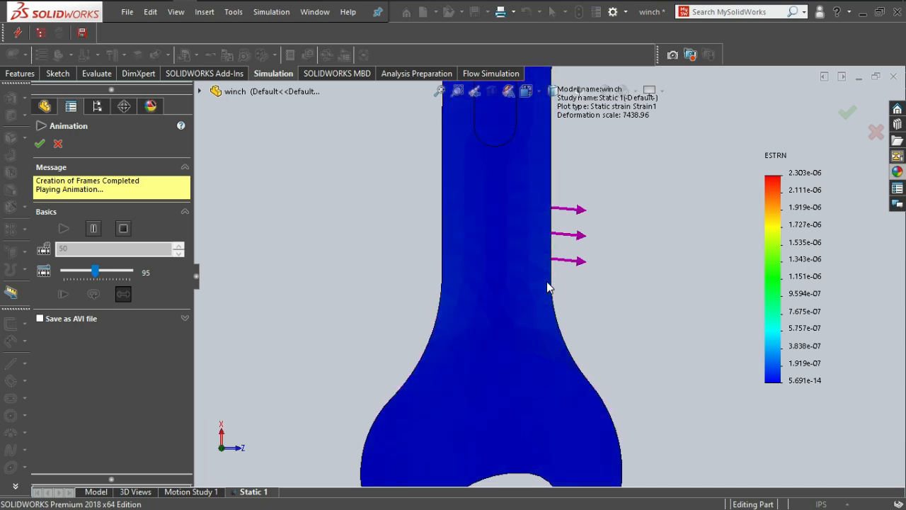
pyautogui.scroll(-2, 505, 339)
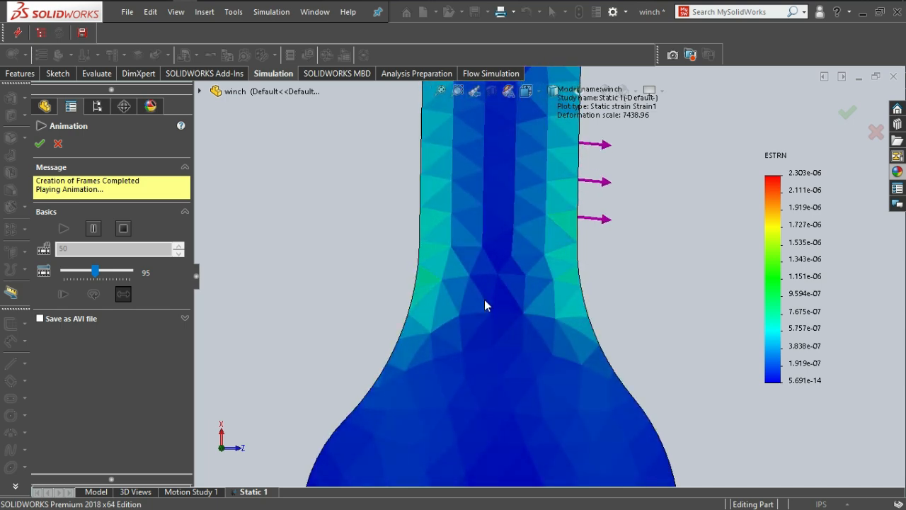
pyautogui.moveTo(486, 301); pyautogui.dragTo(519, 328, button='middle')
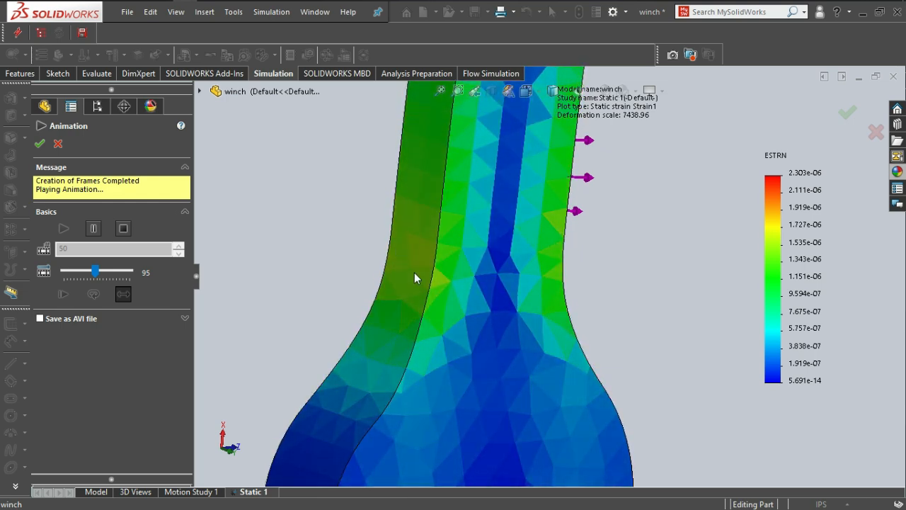
# Examine the animated strain on both sides of the handle neck, the fixed jaw and the lower end of the slot.
pyautogui.scroll(2, 473, 283)
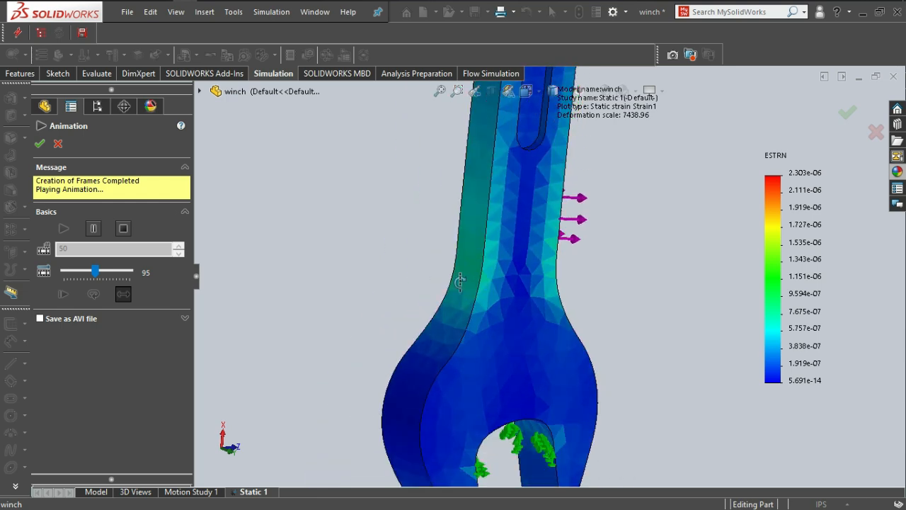
pyautogui.moveTo(461, 282); pyautogui.dragTo(383, 281, button='middle')
pyautogui.scroll(-1, 524, 279)
pyautogui.scroll(-2, 545, 265)
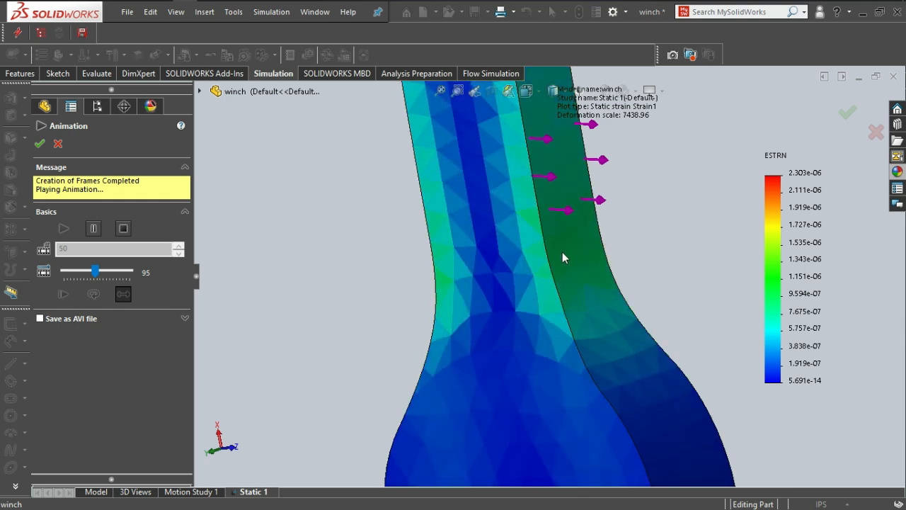
pyautogui.moveTo(524, 283); pyautogui.dragTo(574, 278, button='middle')
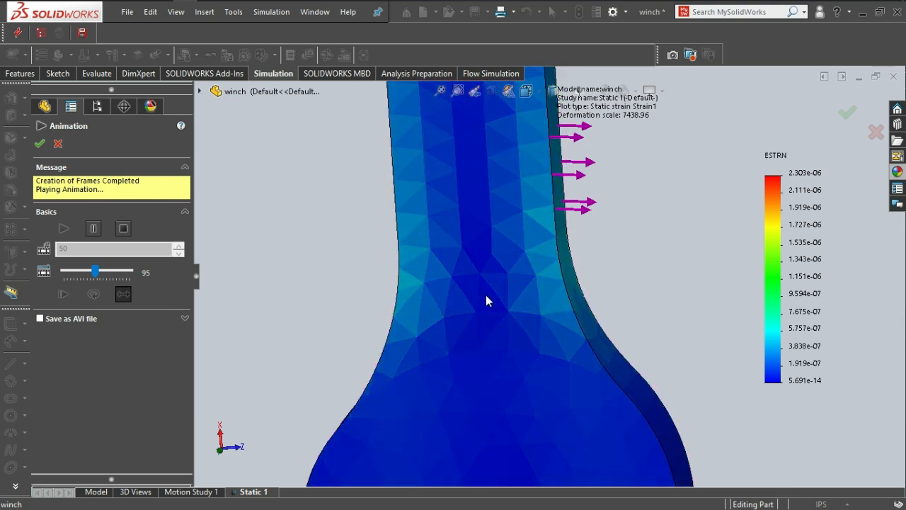
pyautogui.scroll(5, 485, 301)
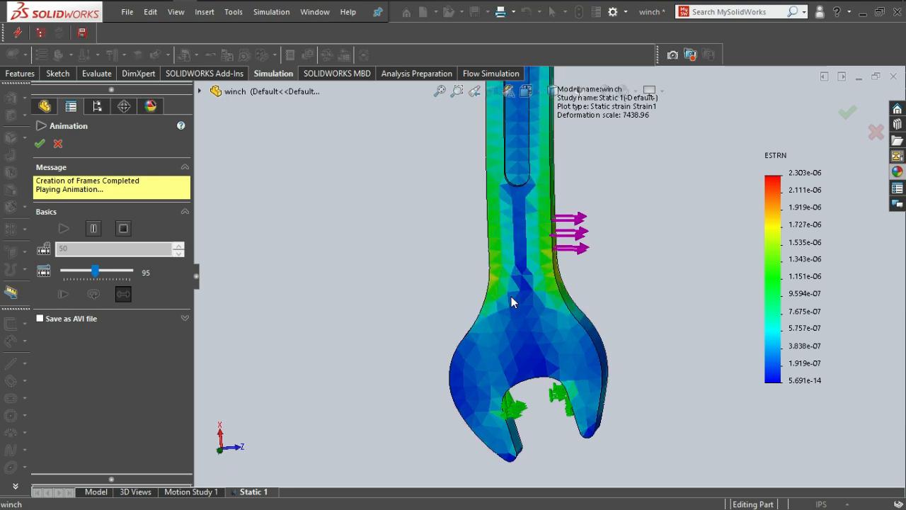
pyautogui.scroll(-2, 511, 296)
pyautogui.scroll(-1, 511, 297)
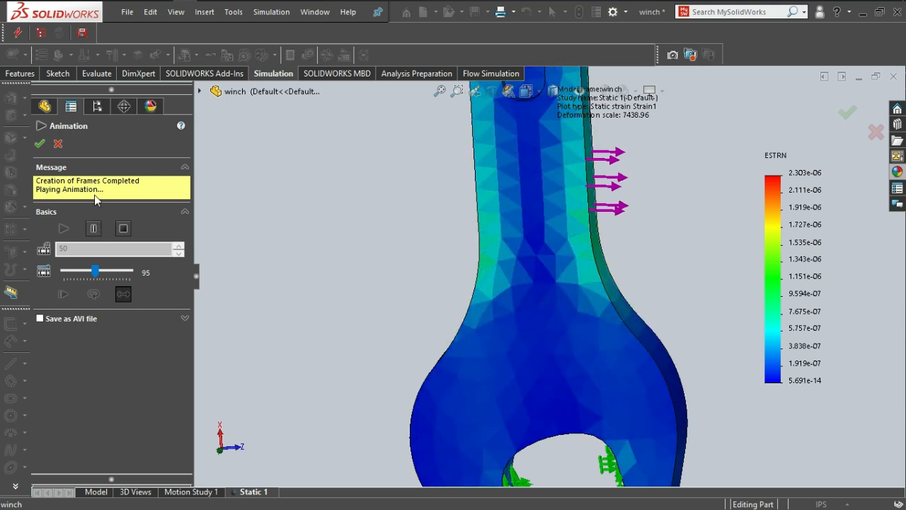
pyautogui.scroll(2, 560, 269)
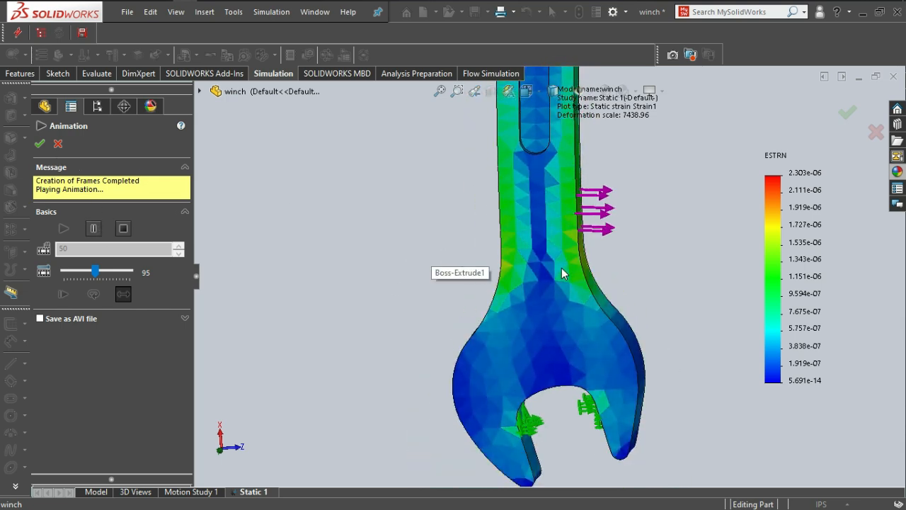
pyautogui.scroll(3, 543, 269)
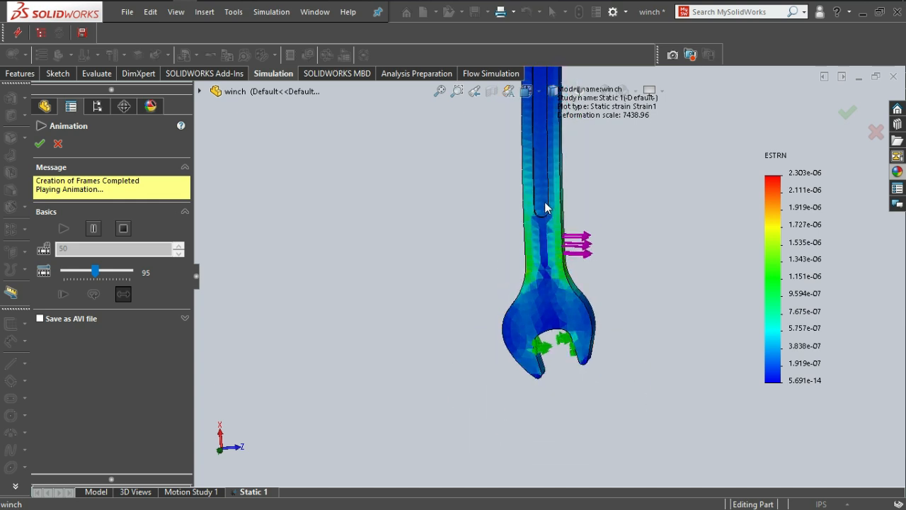
pyautogui.scroll(-1, 552, 276)
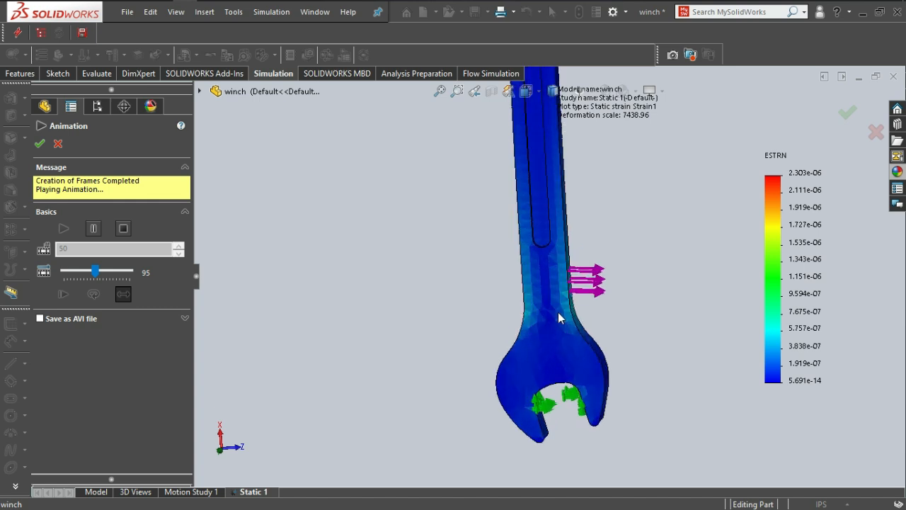
pyautogui.scroll(-6, 557, 311)
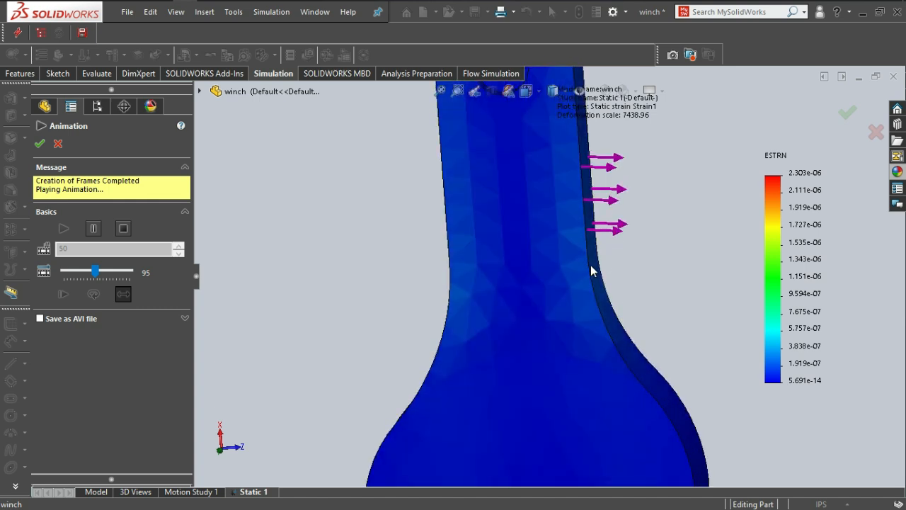
pyautogui.scroll(6, 555, 304)
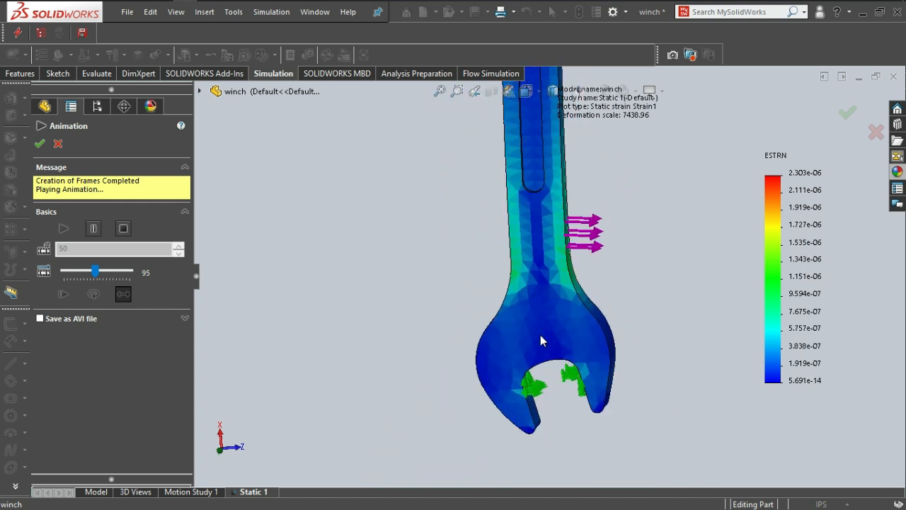
# View the wrench square to its flat face during the strain animation, and close the animation.
pyautogui.press('space')
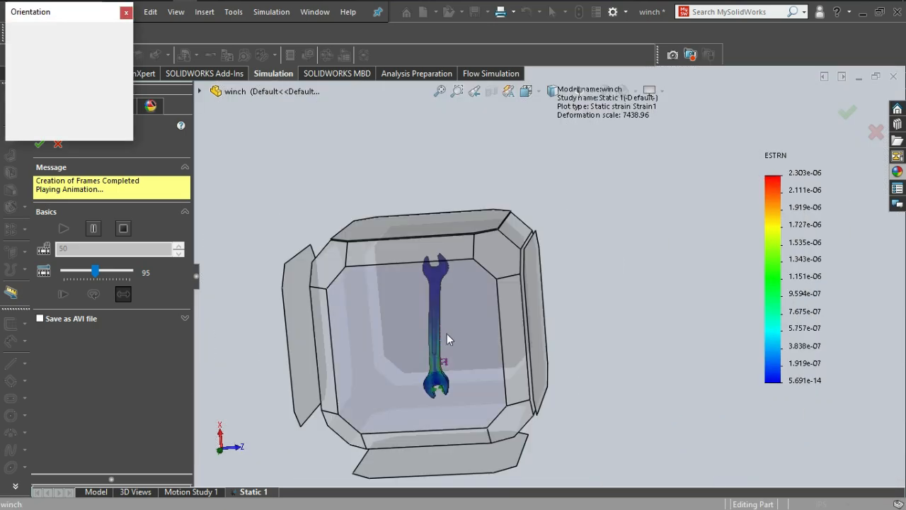
pyautogui.click(449, 337)
pyautogui.scroll(-4, 540, 326)
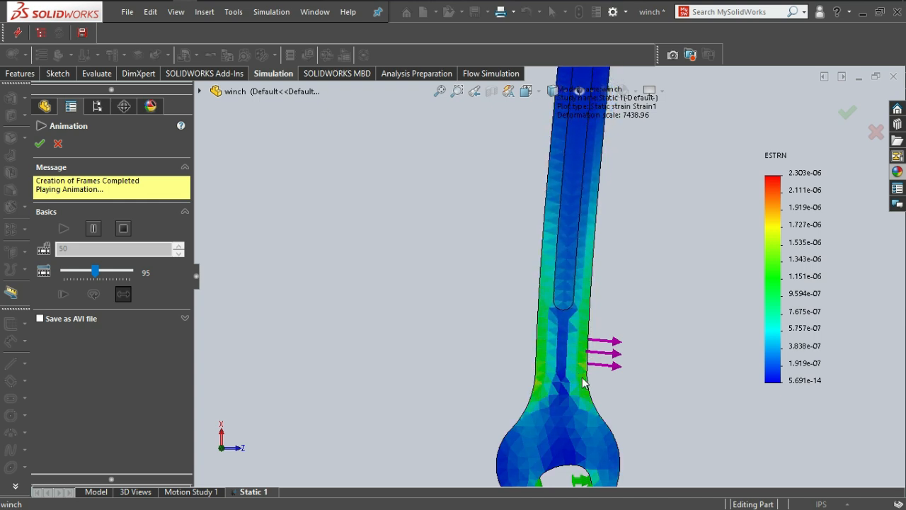
pyautogui.click(40, 143)
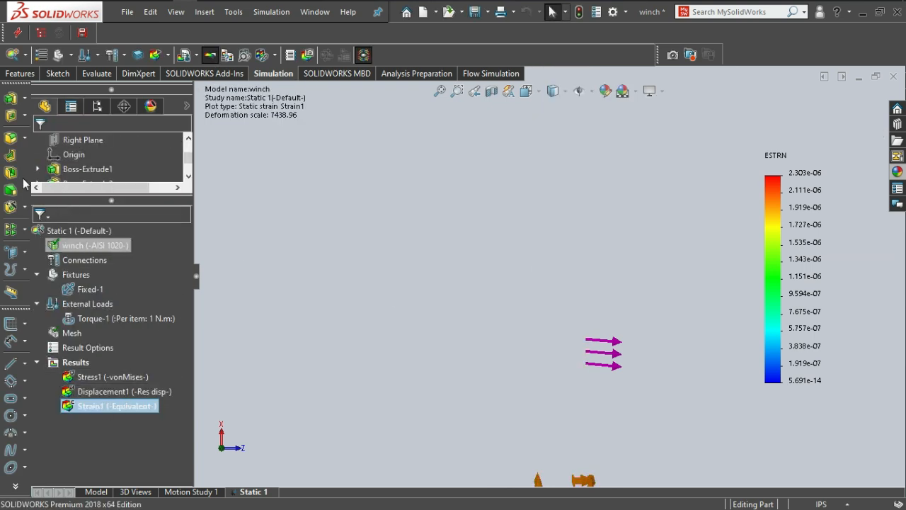
# Create a new Static study named Static 2 for the wrench.
pyautogui.click(24, 55)
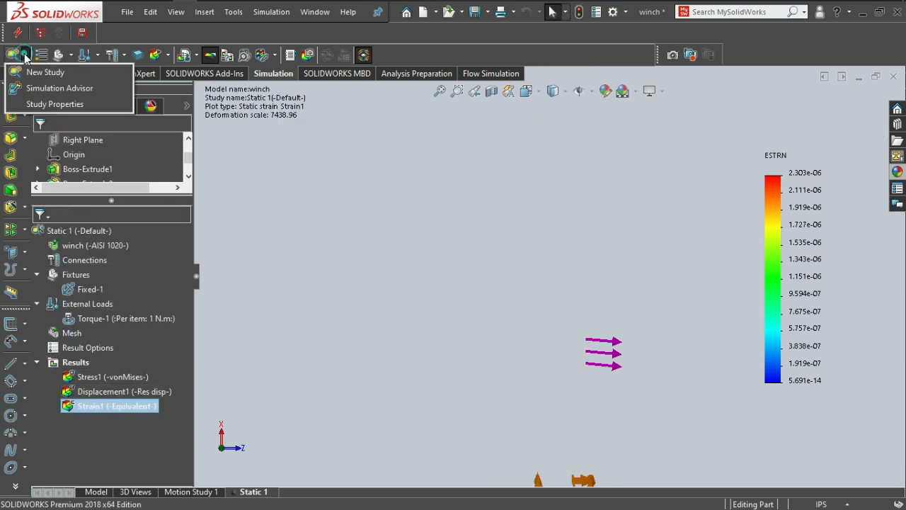
pyautogui.click(35, 68)
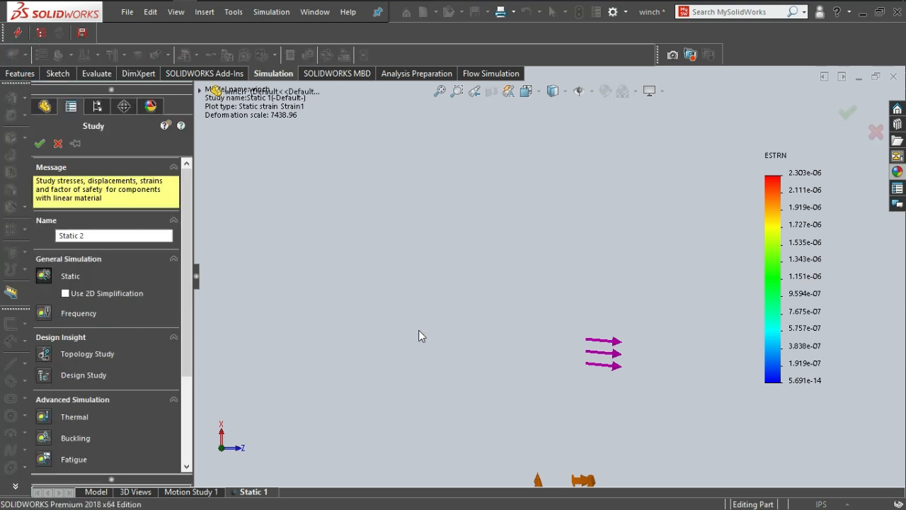
pyautogui.click(40, 145)
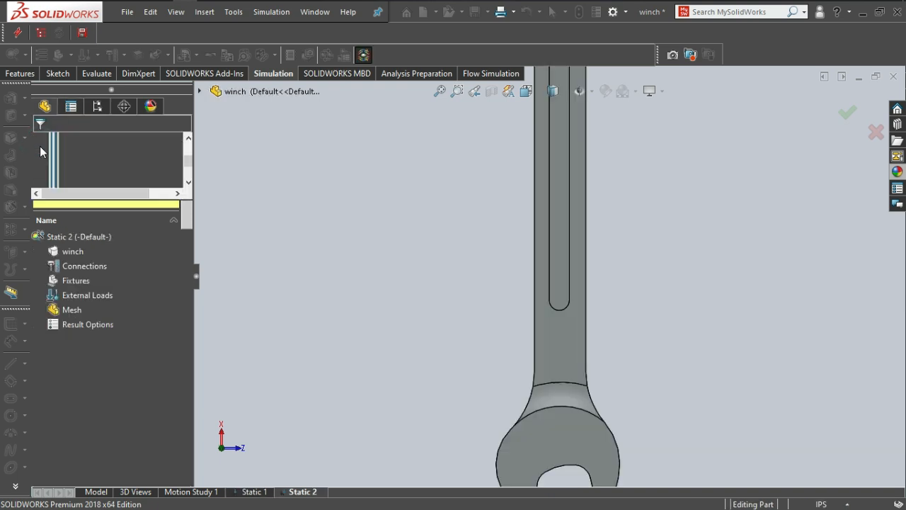
# Examine the wrench's jaws, handle and side faces from different angles in the new study.
pyautogui.scroll(-5, 547, 321)
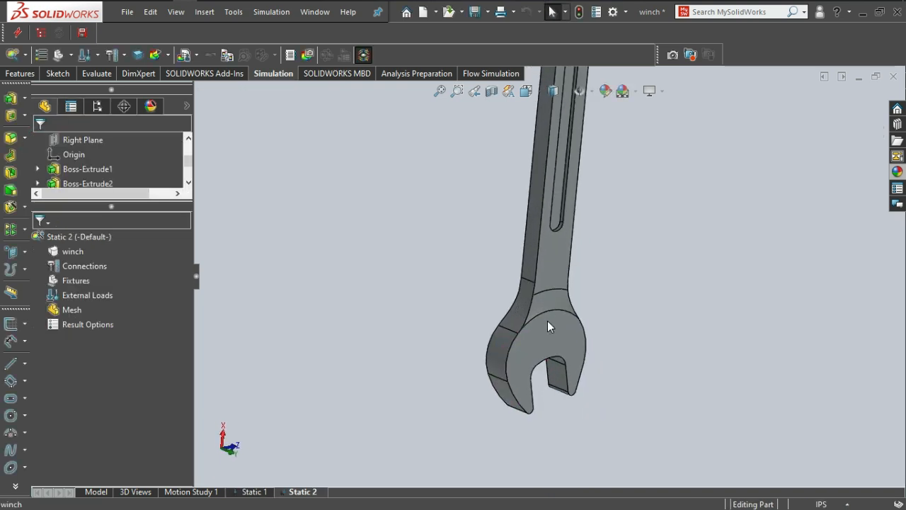
pyautogui.scroll(5, 530, 328)
pyautogui.scroll(5, 547, 173)
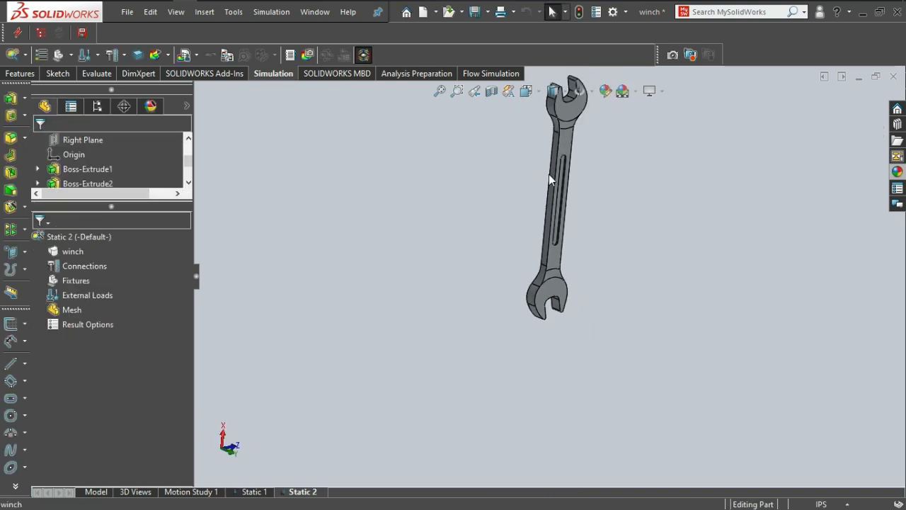
pyautogui.moveTo(562, 230); pyautogui.dragTo(566, 211, button='middle')
pyautogui.scroll(-4, 555, 215)
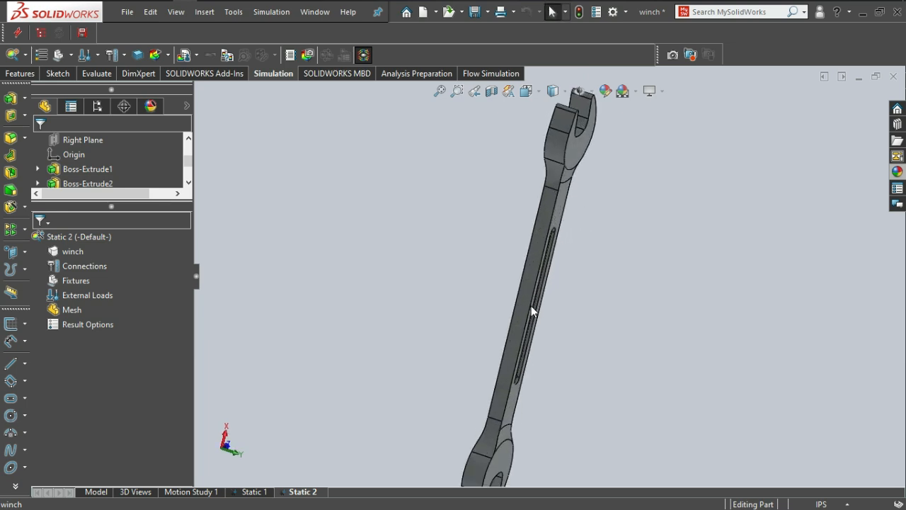
pyautogui.scroll(5, 531, 307)
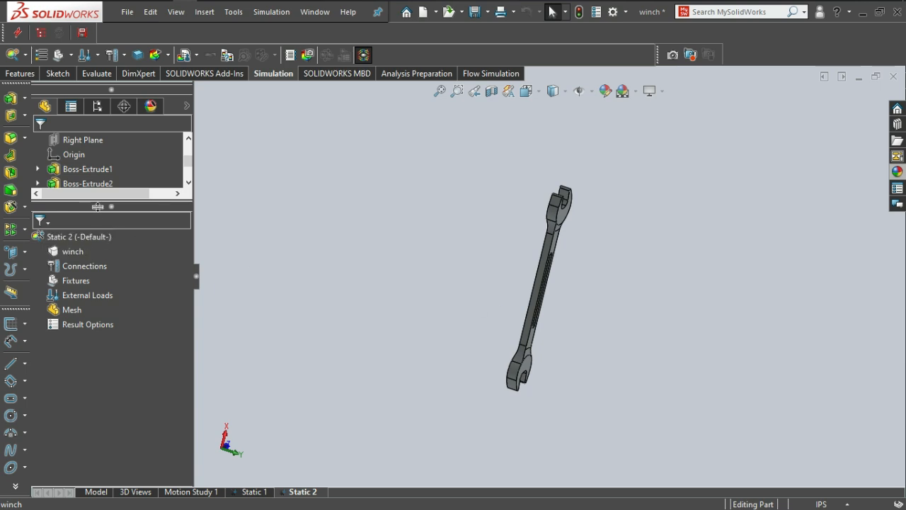
pyautogui.scroll(-3, 571, 369)
pyautogui.scroll(1, 571, 367)
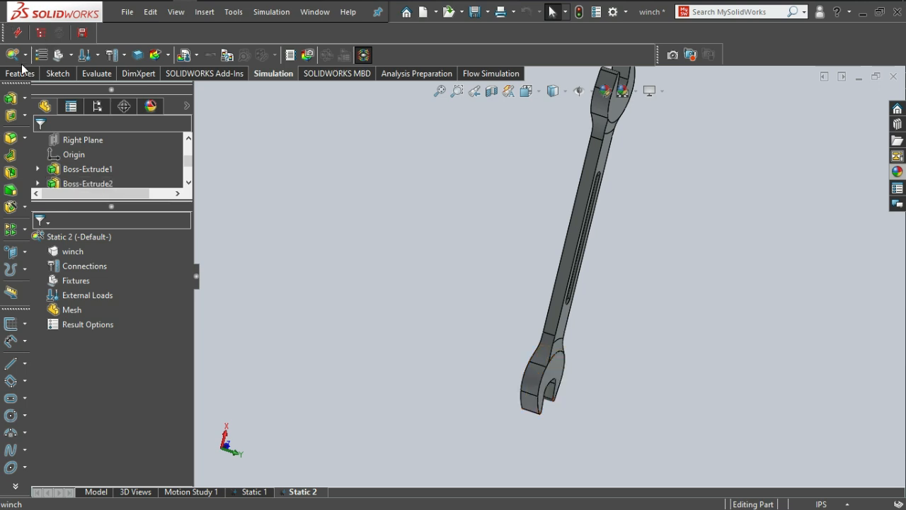
# Apply AISI 1020 steel as the wrench material in Static 2 and close the material library.
pyautogui.click(43, 56)
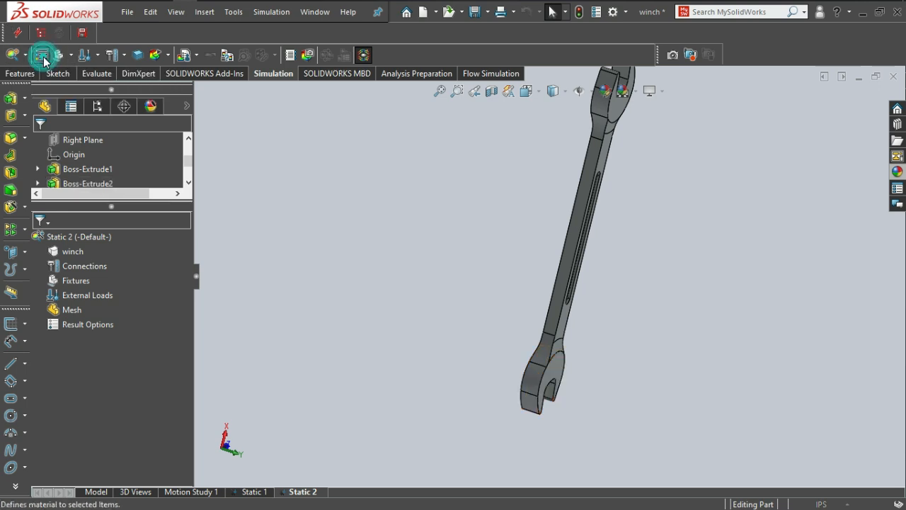
pyautogui.rightClick(43, 56)
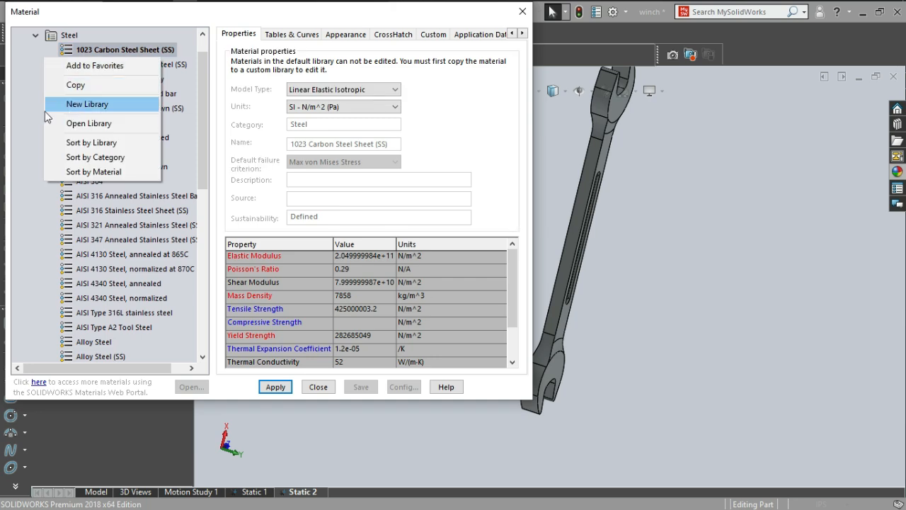
pyautogui.click(20, 113)
pyautogui.click(105, 123)
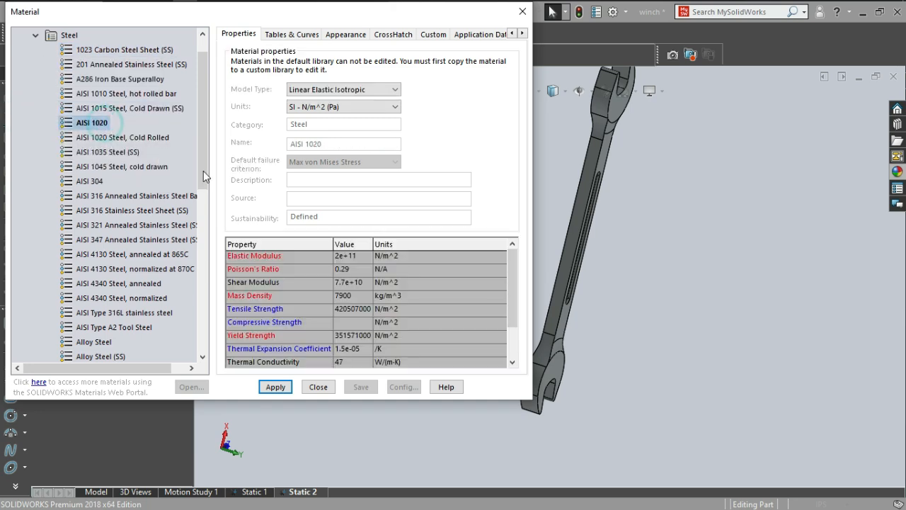
pyautogui.click(279, 387)
pyautogui.click(320, 386)
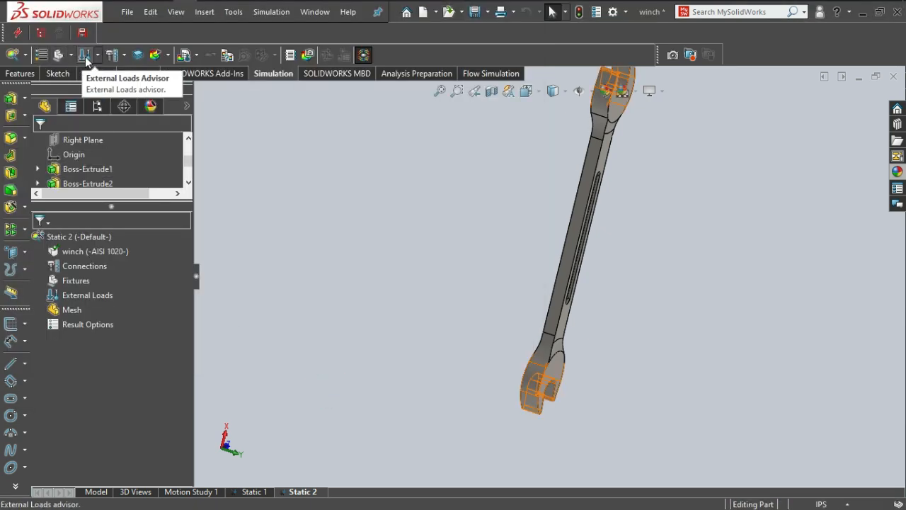
# Reset the mesh density to its default and generate the mesh for the wrench in Static 2.
pyautogui.click(59, 310)
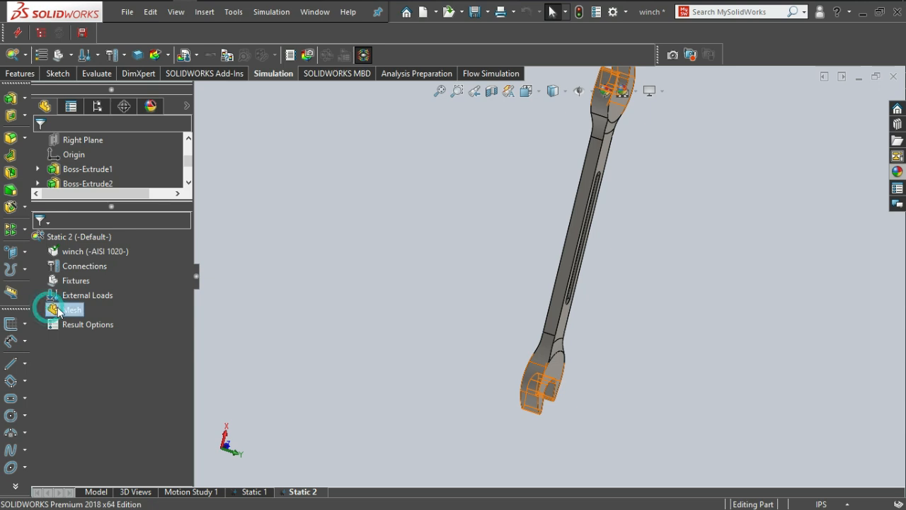
pyautogui.rightClick(59, 310)
pyautogui.click(102, 69)
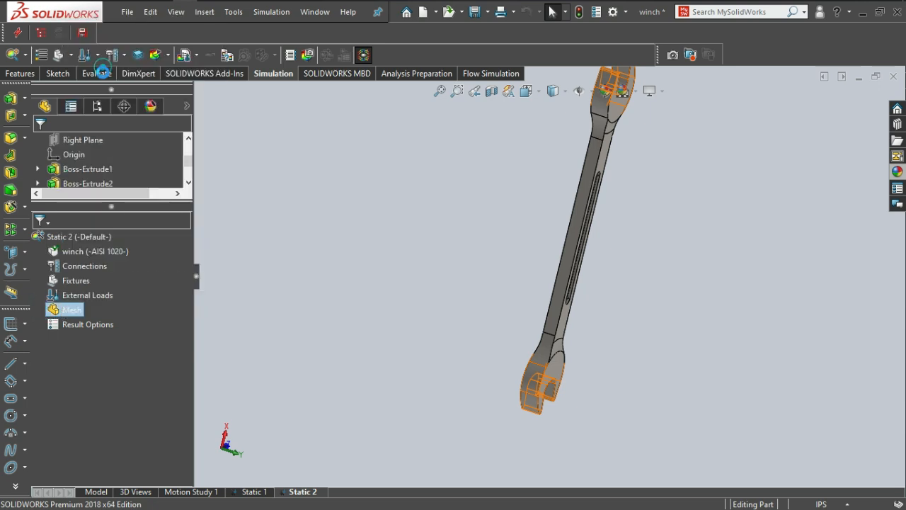
pyautogui.click(103, 214)
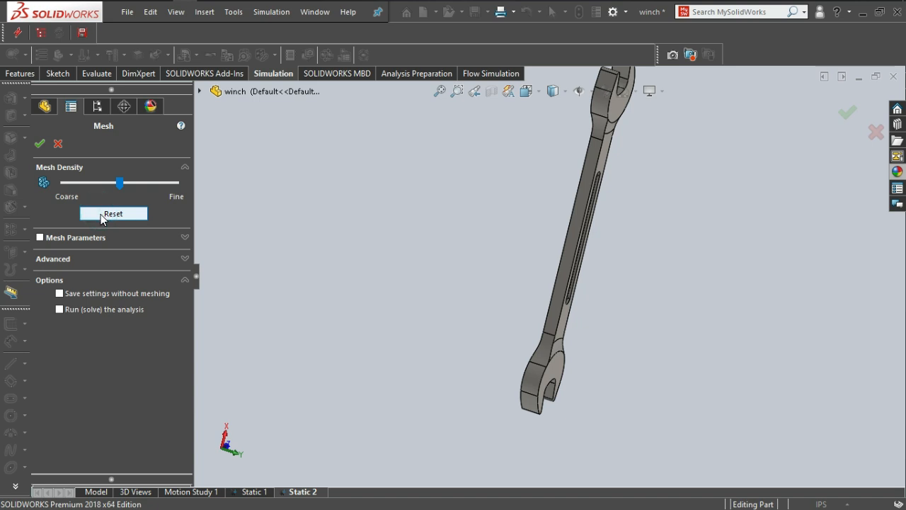
pyautogui.click(40, 143)
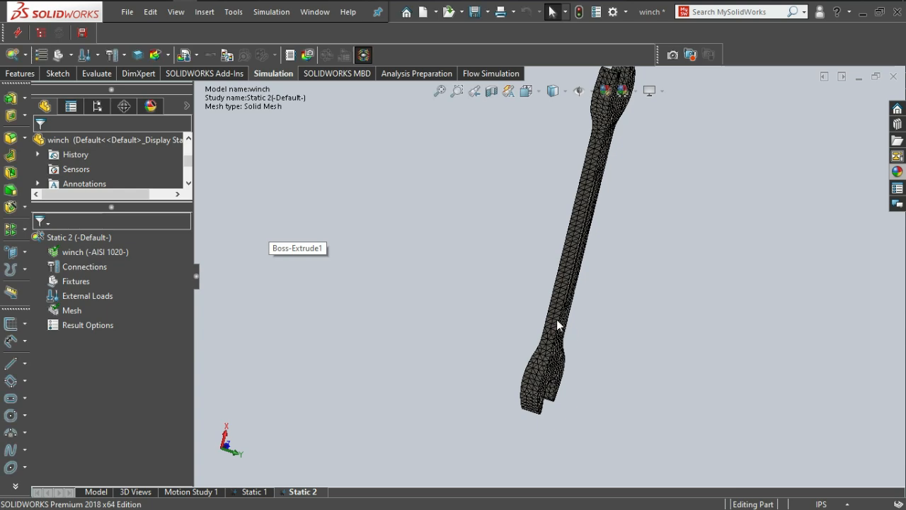
# Start a Fixed Geometry fixture and select the flat face on one side of the wrench's lower jaw.
pyautogui.scroll(-5, 548, 333)
pyautogui.moveTo(587, 346); pyautogui.dragTo(606, 355, button='middle')
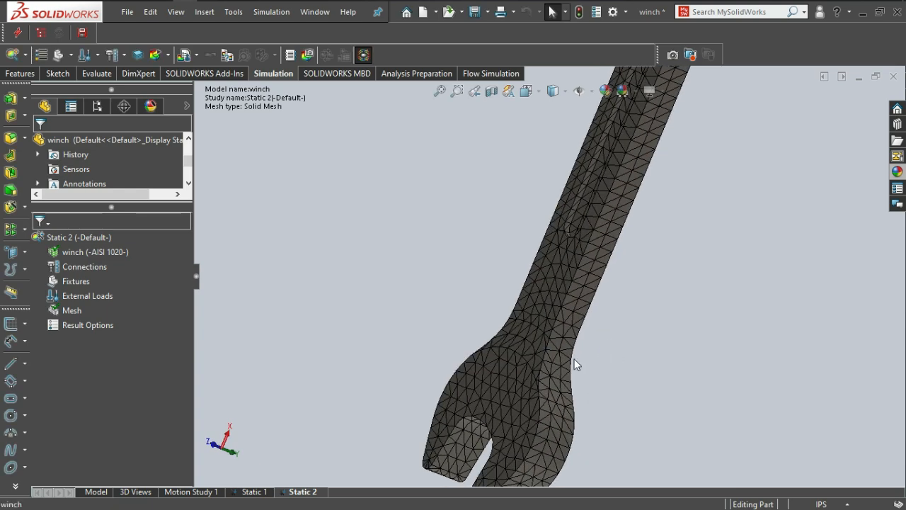
pyautogui.scroll(-1, 606, 355)
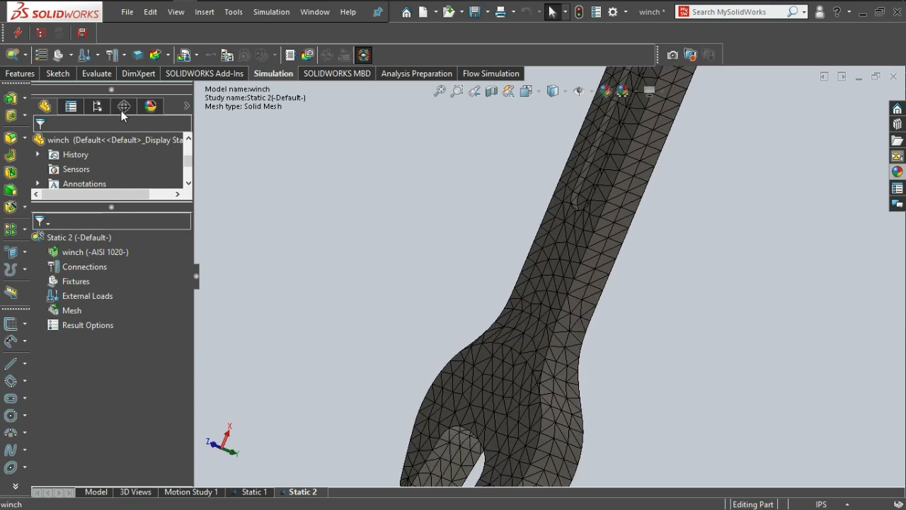
pyautogui.click(70, 55)
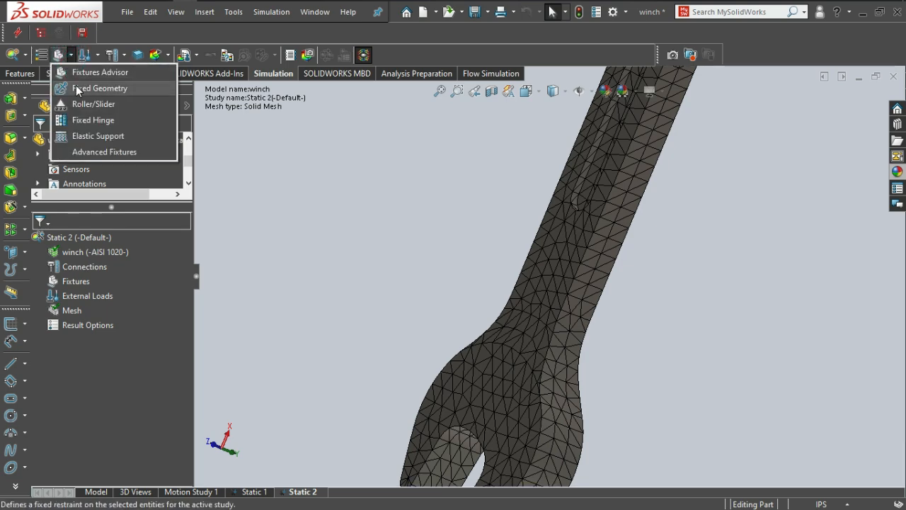
pyautogui.click(76, 86)
pyautogui.click(519, 332)
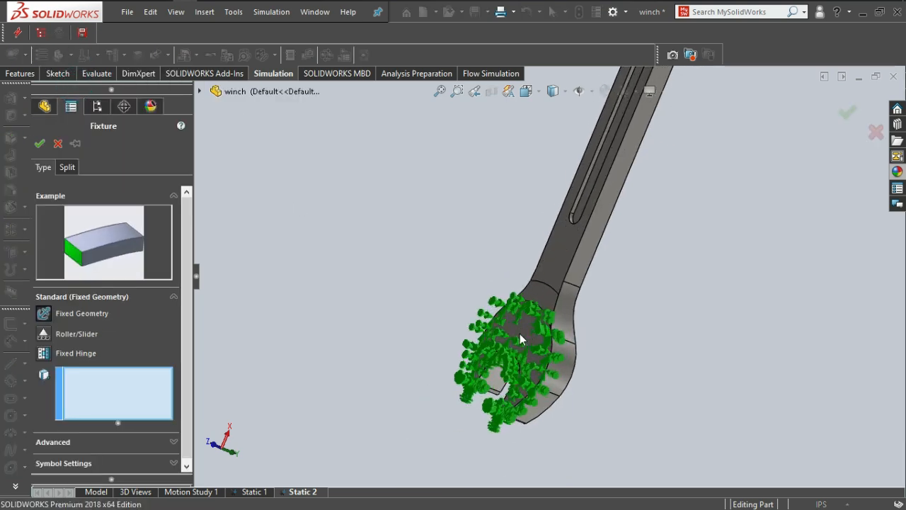
pyautogui.scroll(-2, 531, 318)
pyautogui.click(539, 305)
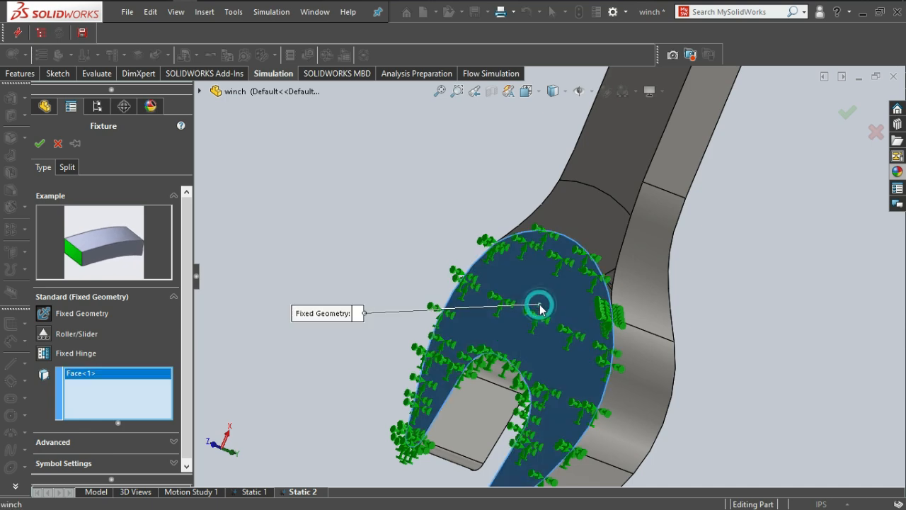
# Add the opposite flat face of the lower jaw to the Fixed Geometry fixture and accept it.
pyautogui.scroll(3, 540, 310)
pyautogui.scroll(1, 572, 325)
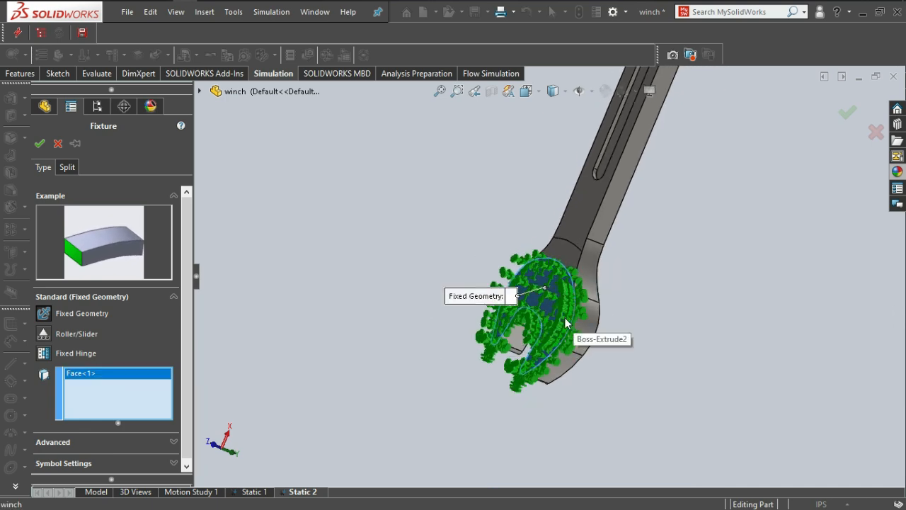
pyautogui.moveTo(571, 323); pyautogui.dragTo(484, 307, button='middle')
pyautogui.scroll(-2, 616, 311)
pyautogui.click(618, 304)
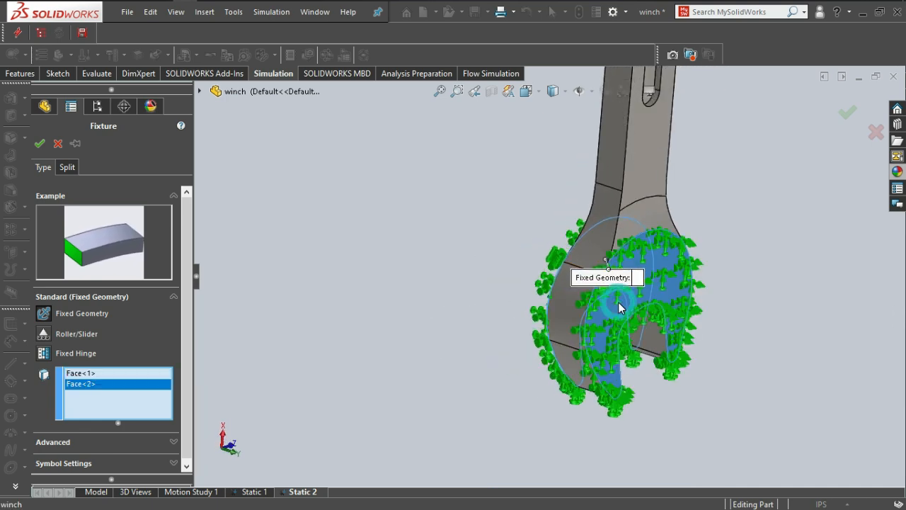
pyautogui.scroll(5, 618, 304)
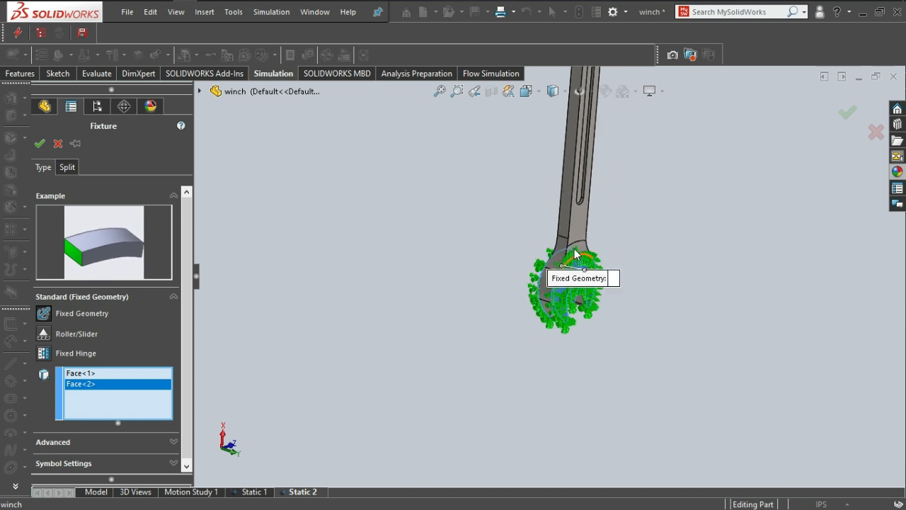
pyautogui.click(40, 144)
# Apply a 1 N normal force per item to the wrench's slotted handle face.
pyautogui.scroll(-2, 536, 289)
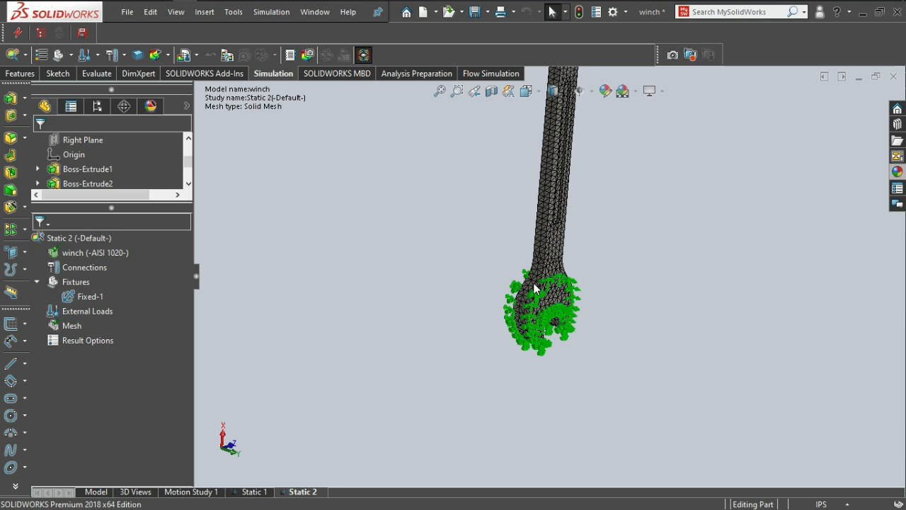
pyautogui.scroll(-3, 553, 330)
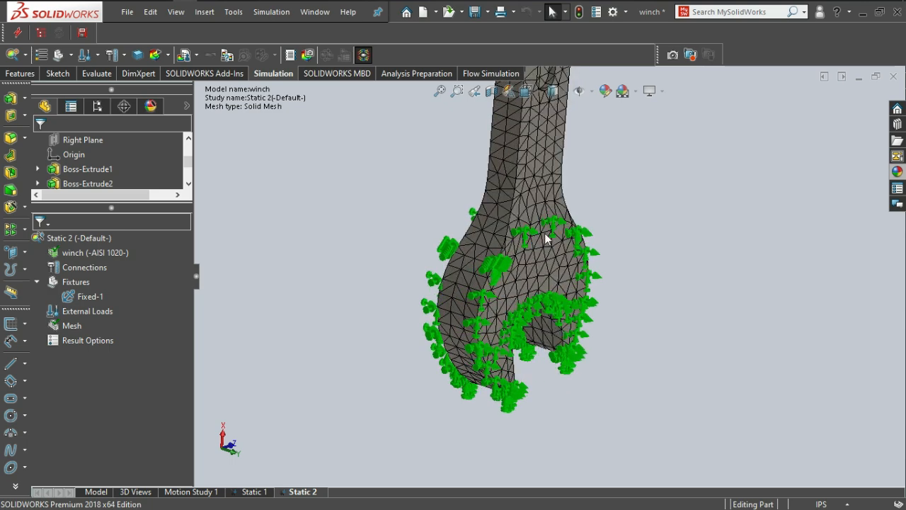
pyautogui.moveTo(517, 290); pyautogui.dragTo(491, 255, button='middle')
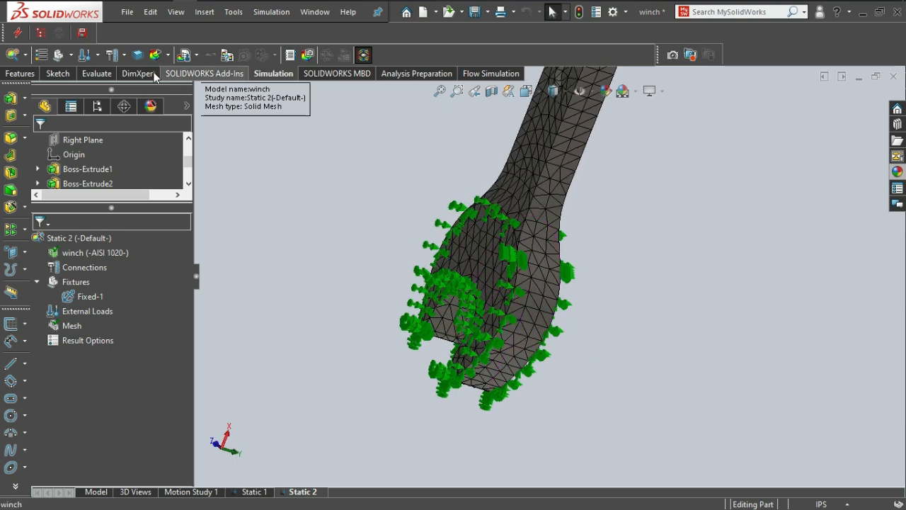
pyautogui.click(101, 55)
pyautogui.click(108, 89)
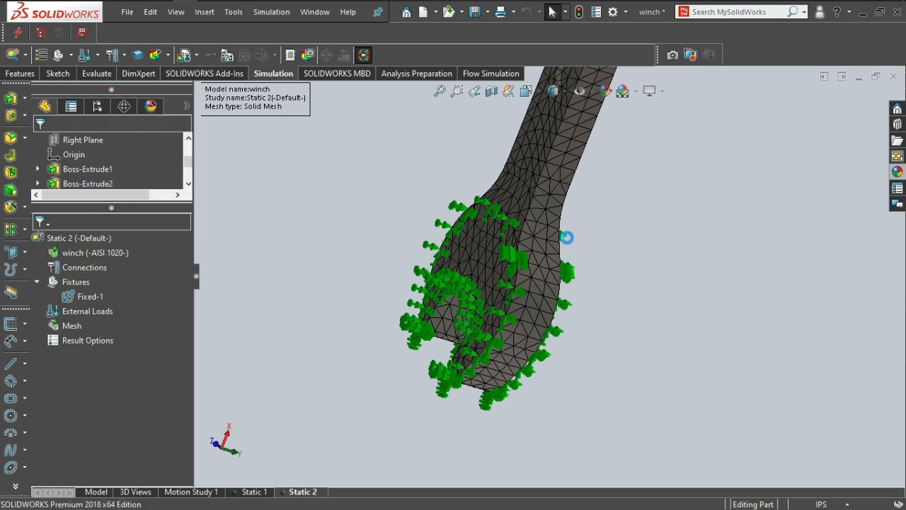
pyautogui.scroll(9, 540, 188)
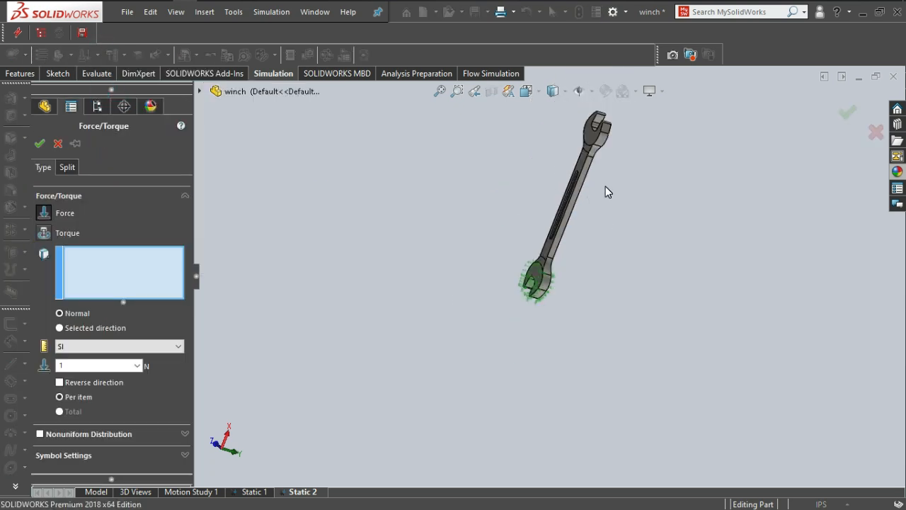
pyautogui.scroll(-4, 605, 187)
pyautogui.moveTo(587, 190); pyautogui.dragTo(478, 141, button='middle')
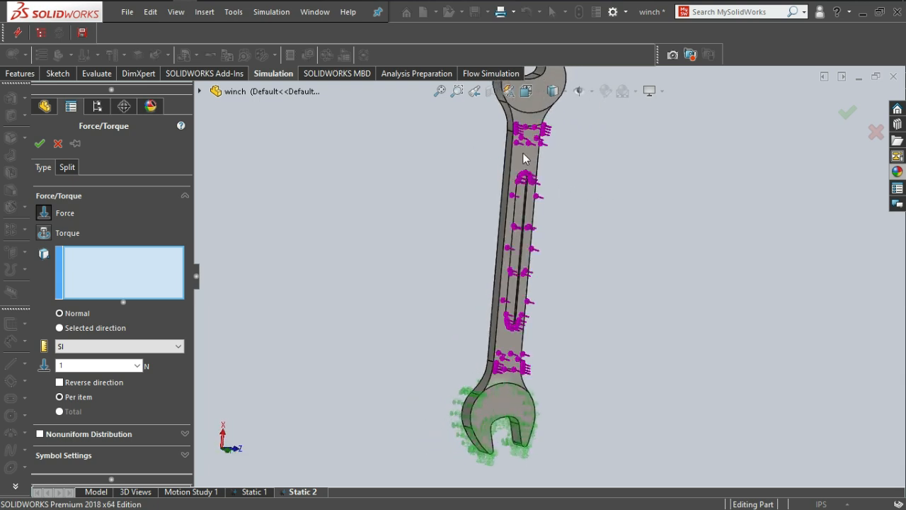
pyautogui.scroll(-2, 527, 165)
pyautogui.click(530, 170)
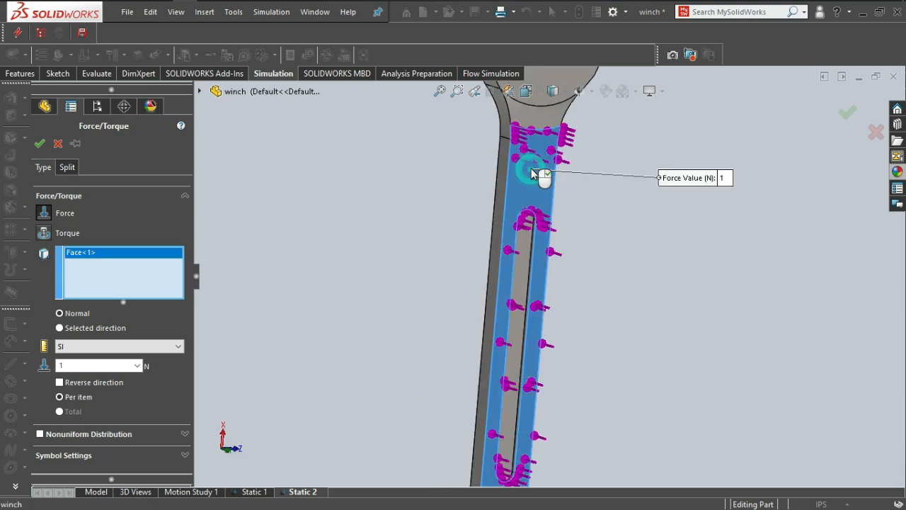
pyautogui.click(40, 145)
# Run the Static 2 study on the wrench.
pyautogui.scroll(-3, 588, 312)
pyautogui.scroll(5, 521, 309)
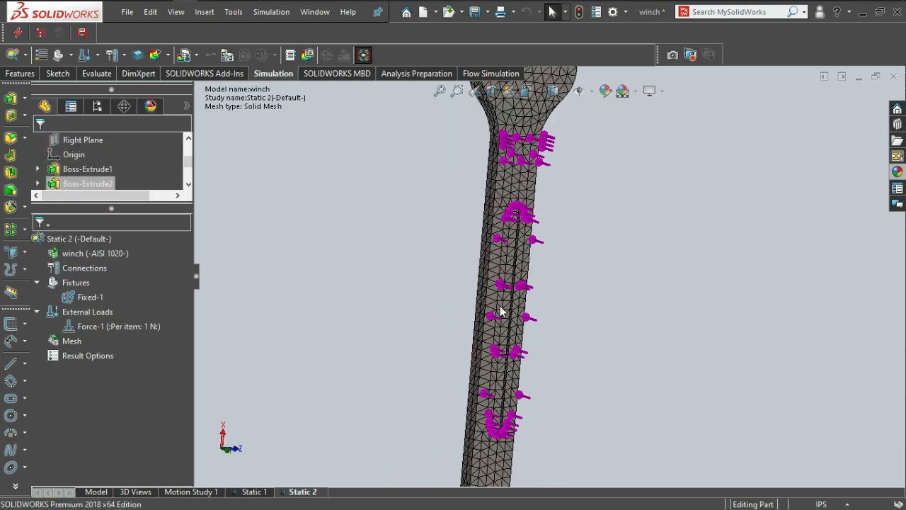
pyautogui.moveTo(496, 315); pyautogui.dragTo(470, 313, button='middle')
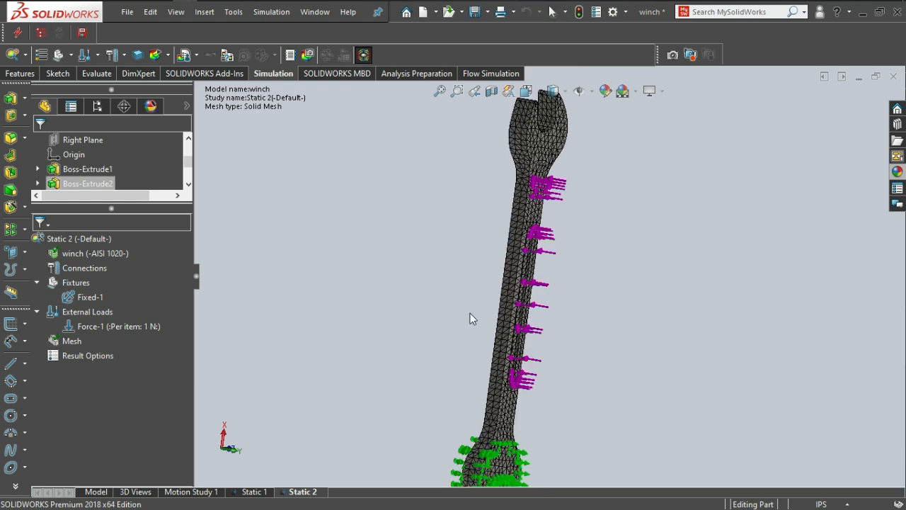
pyautogui.click(168, 55)
pyautogui.click(178, 77)
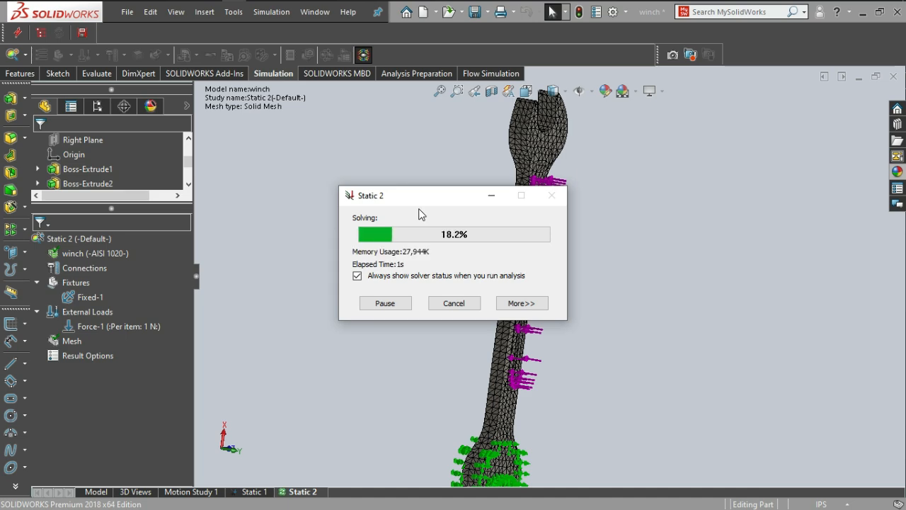
pyautogui.scroll(2, 545, 439)
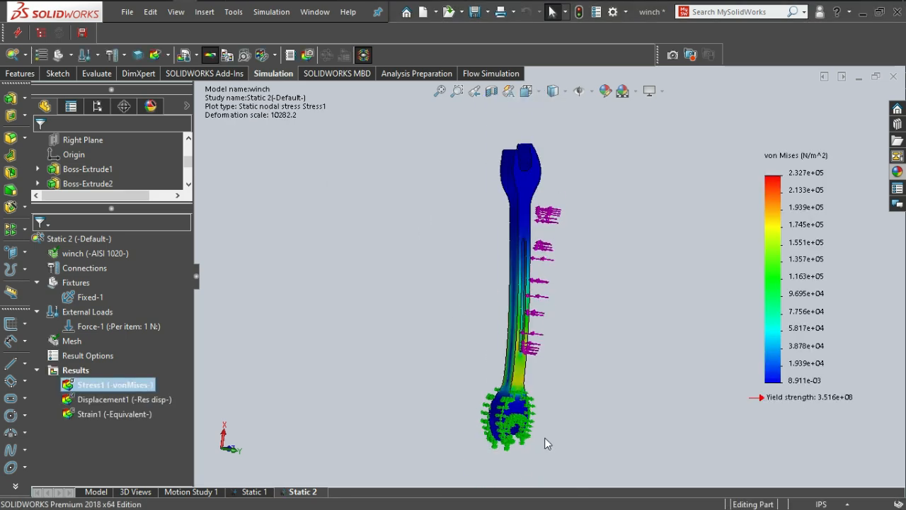
# Examine the von Mises stress plot from the thin side of the wrench, near the lower jaw and around the handle slot's end.
pyautogui.press('space')
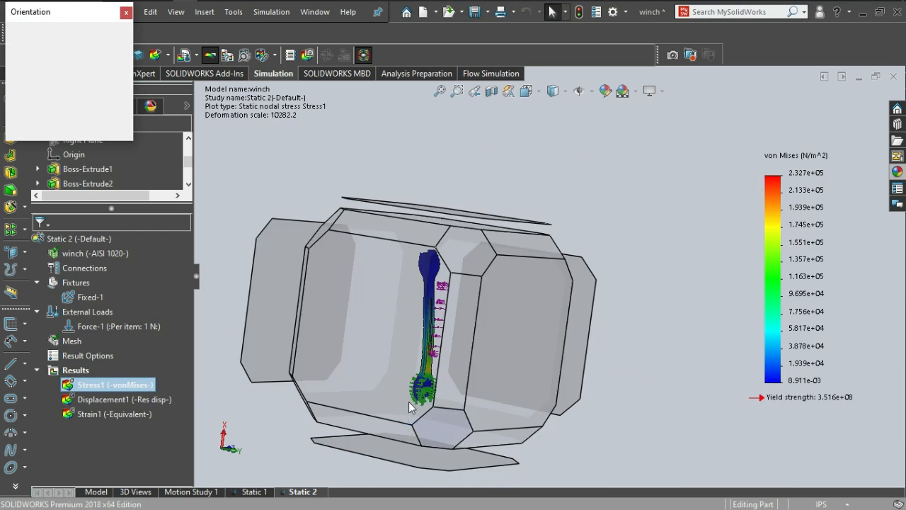
pyautogui.click(392, 359)
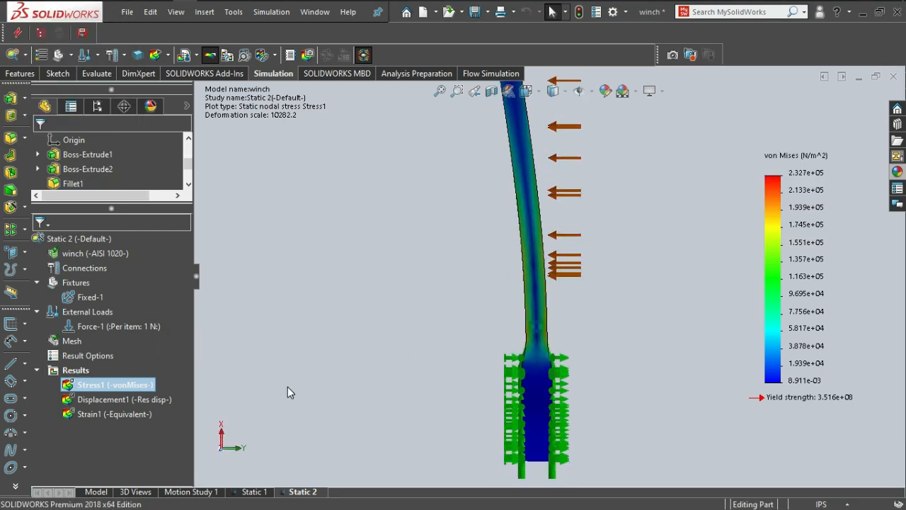
pyautogui.scroll(-4, 539, 285)
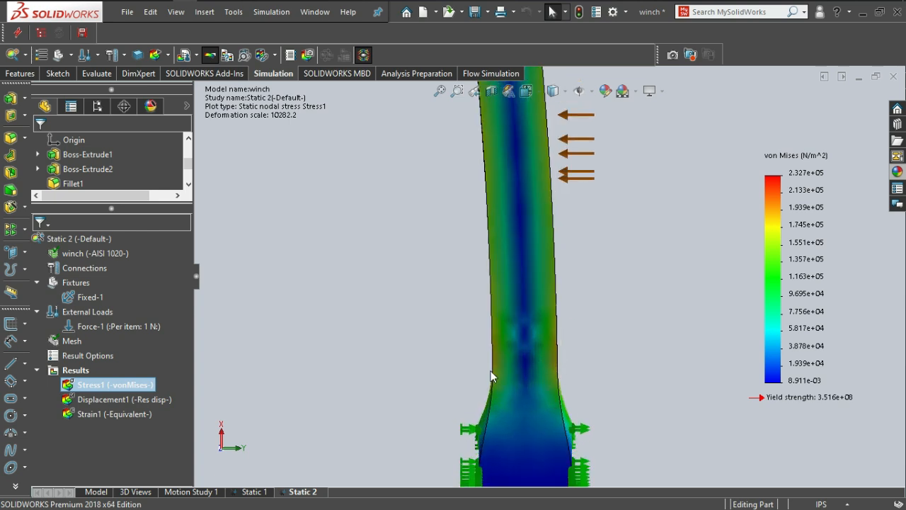
pyautogui.scroll(-5, 499, 353)
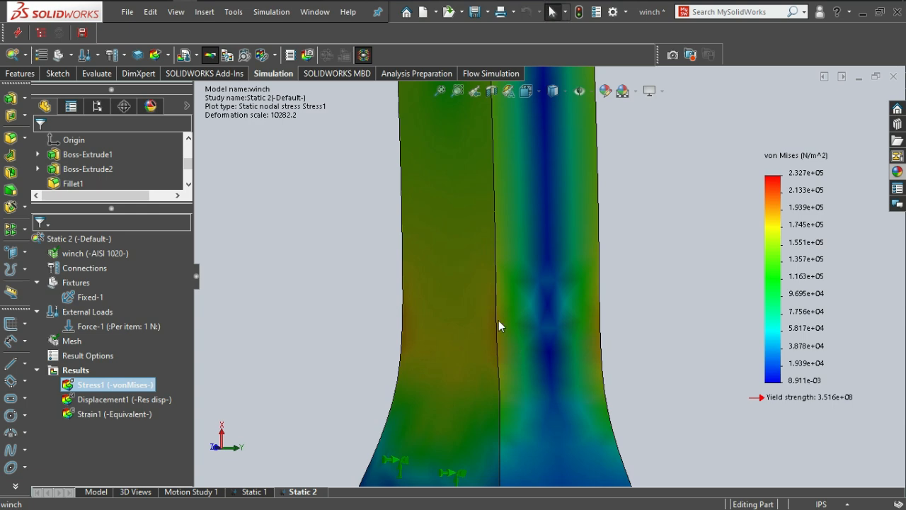
pyautogui.scroll(3, 499, 318)
pyautogui.scroll(-4, 527, 194)
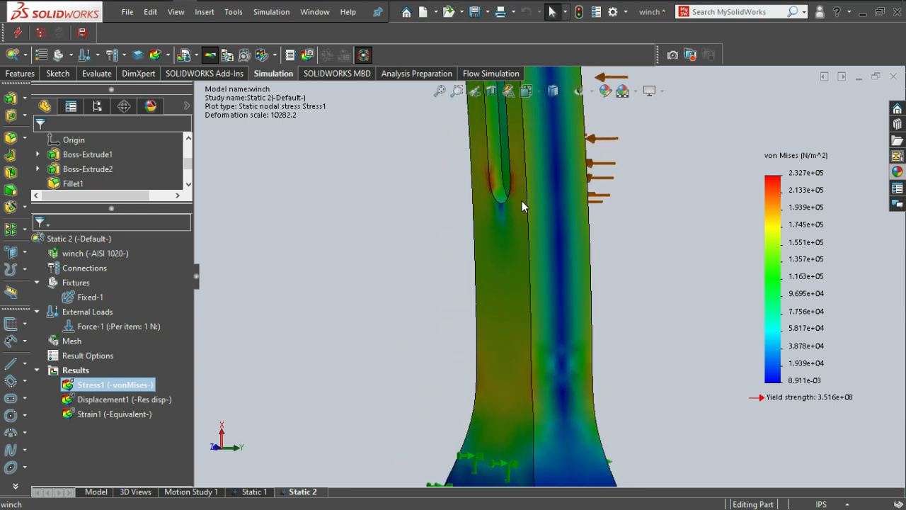
pyautogui.scroll(3, 512, 183)
pyautogui.scroll(-4, 538, 240)
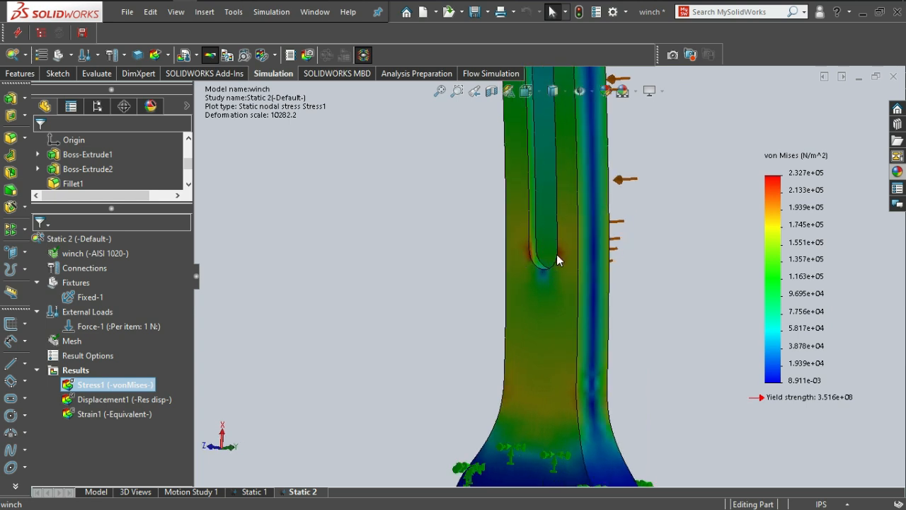
pyautogui.scroll(-5, 556, 261)
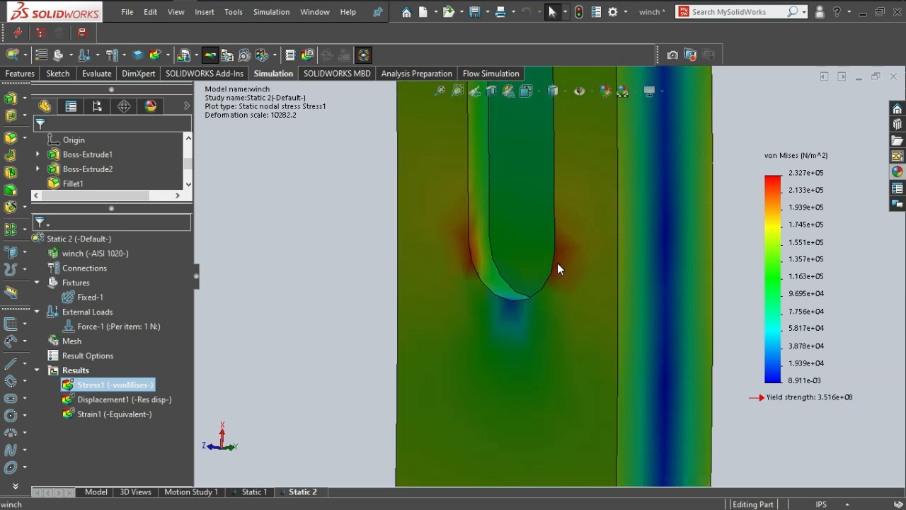
pyautogui.scroll(-3, 557, 262)
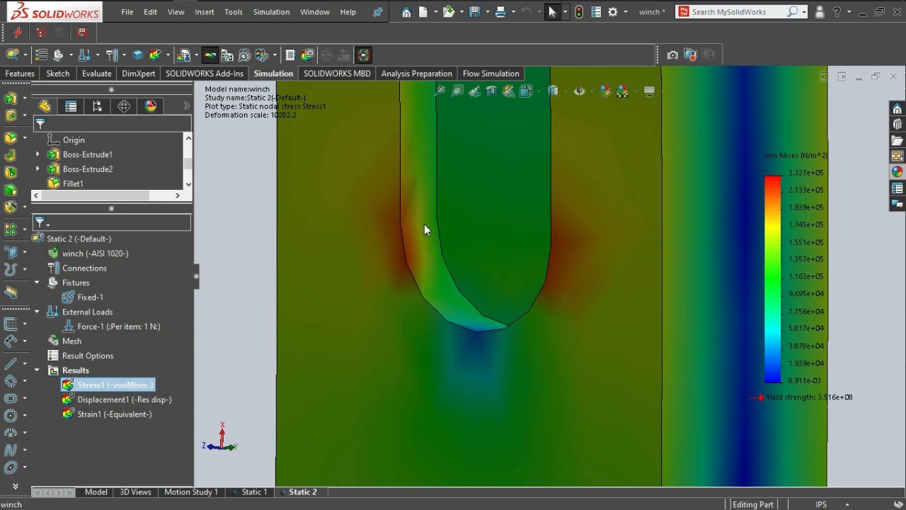
pyautogui.scroll(8, 553, 270)
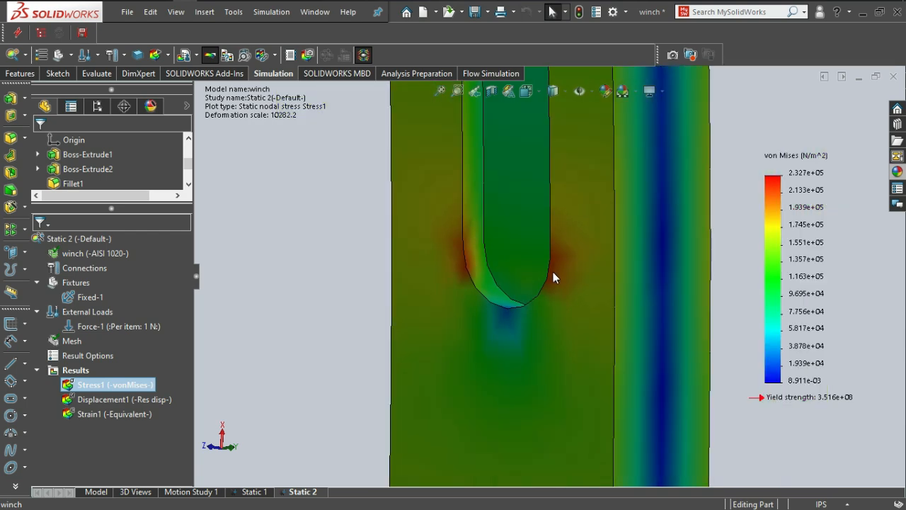
# Inspect the stress distribution around the slot's rounded end on the loaded face, then along the handle from the opposite side.
pyautogui.moveTo(440, 346); pyautogui.dragTo(558, 347, button='middle')
pyautogui.scroll(4, 482, 328)
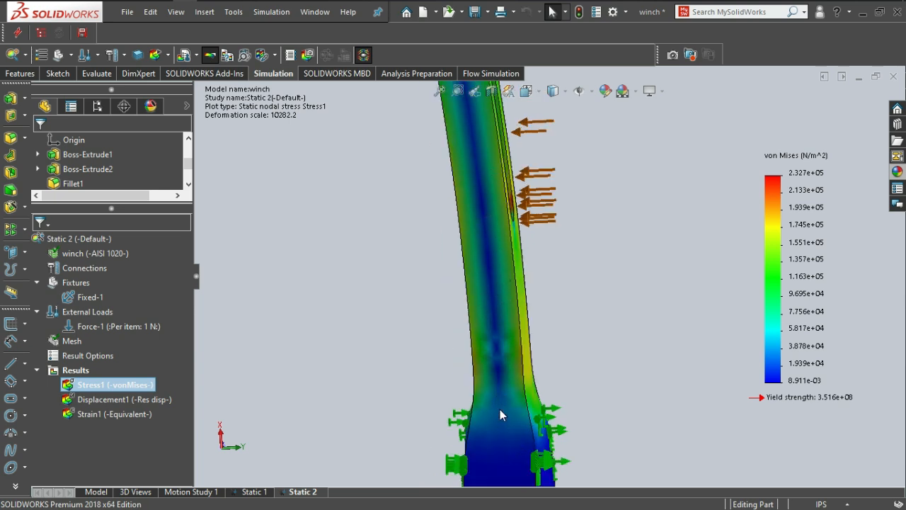
pyautogui.moveTo(506, 352); pyautogui.dragTo(530, 270, button='middle')
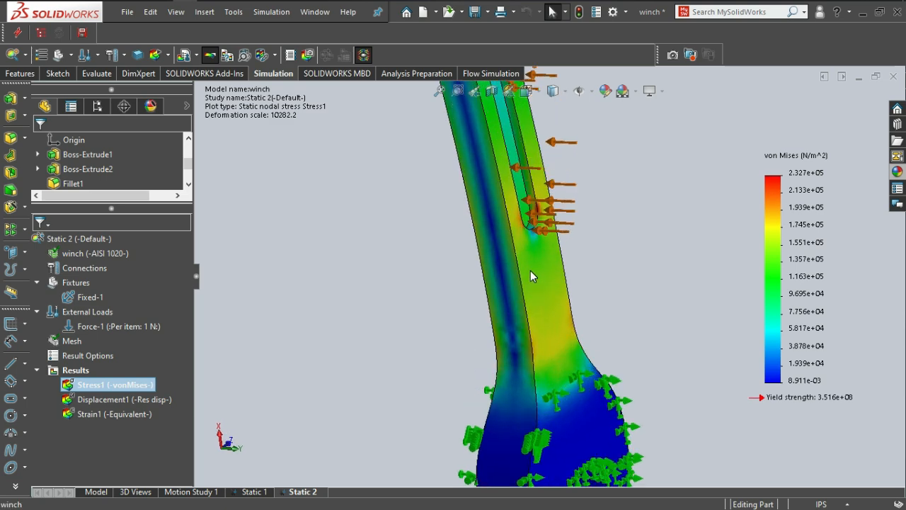
pyautogui.scroll(-3, 527, 248)
pyautogui.scroll(-2, 525, 224)
pyautogui.scroll(-4, 575, 168)
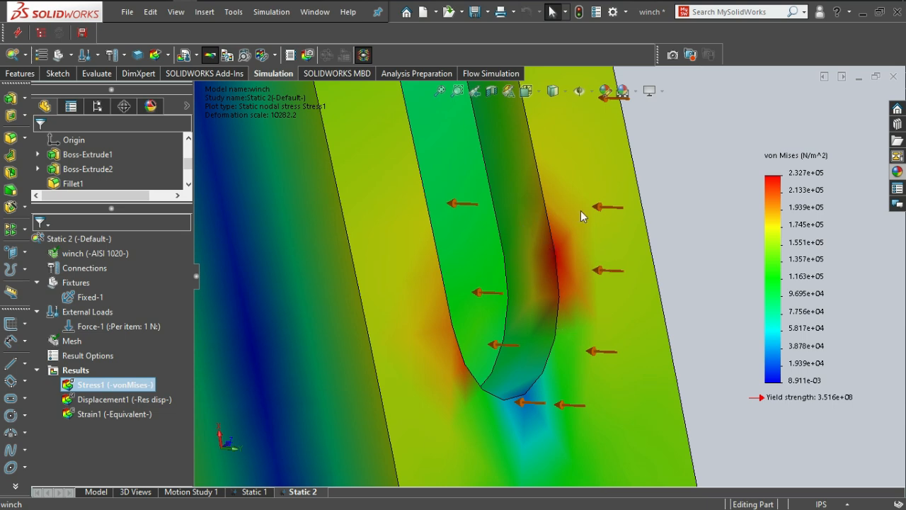
pyautogui.moveTo(445, 325); pyautogui.dragTo(394, 318, button='middle')
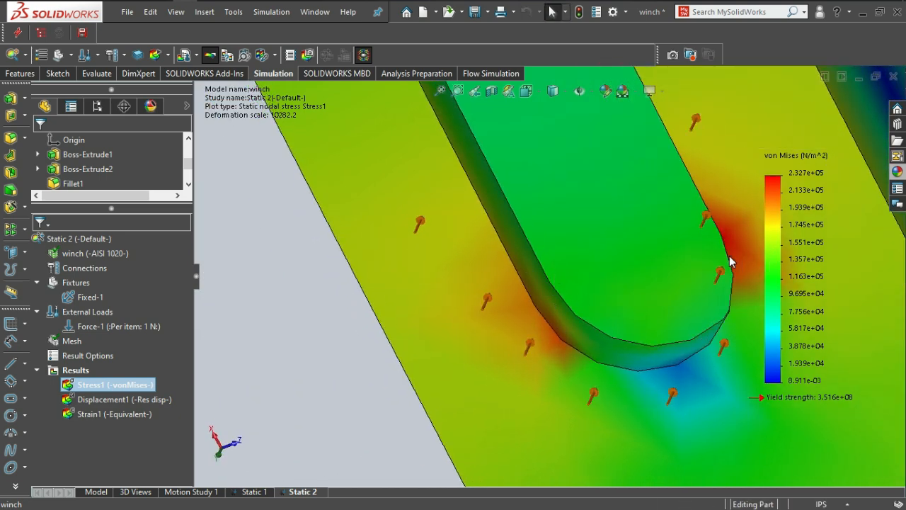
pyautogui.scroll(7, 523, 364)
pyautogui.moveTo(556, 350); pyautogui.dragTo(659, 305, button='middle')
pyautogui.moveTo(541, 310); pyautogui.dragTo(407, 237, button='middle')
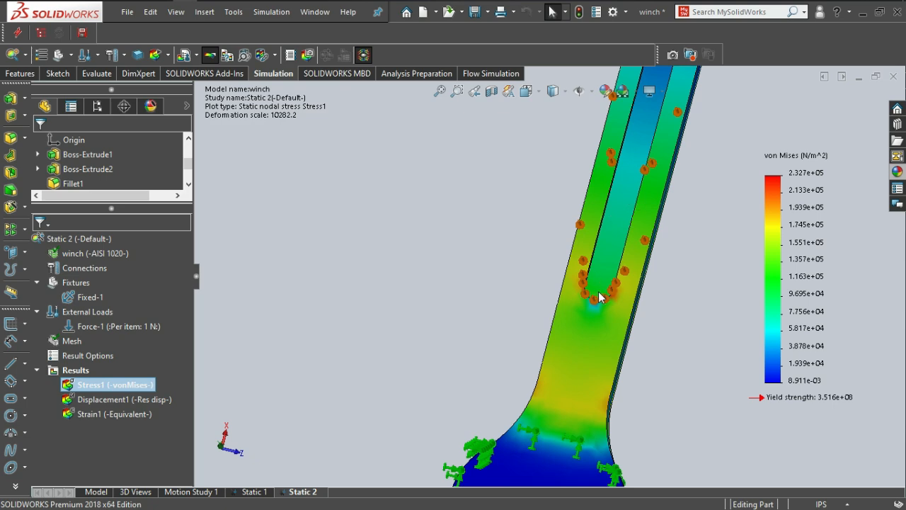
pyautogui.moveTo(602, 373)
pyautogui.mouseDown(button='middle')
pyautogui.moveTo(599, 317)
pyautogui.moveTo(575, 298)
pyautogui.mouseUp(button='middle')
pyautogui.moveTo(509, 336)
pyautogui.mouseDown(button='middle')
pyautogui.moveTo(561, 363)
pyautogui.moveTo(563, 386)
pyautogui.mouseUp(button='middle')
pyautogui.moveTo(561, 425); pyautogui.dragTo(568, 361, button='middle')
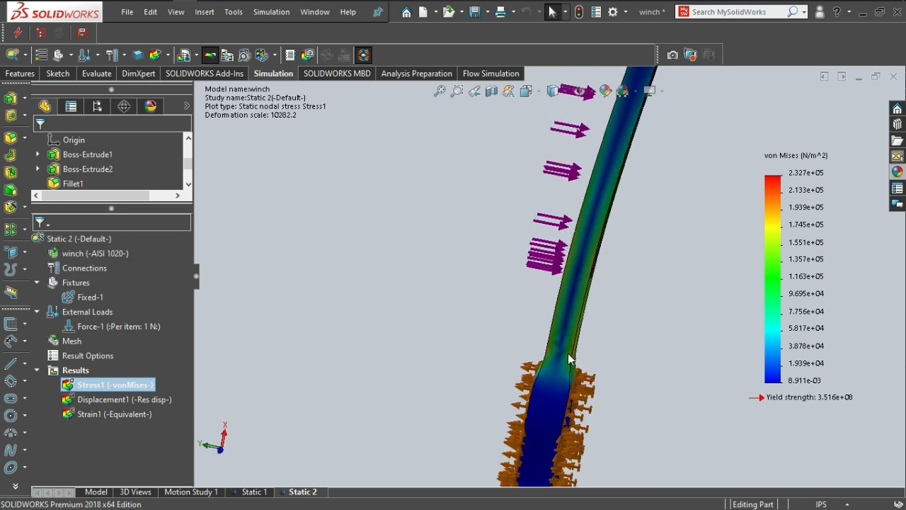
# Apply iso clipping to the von Mises stress plot with an iso value of about 172190 N/m^2.
pyautogui.rightClick(85, 392)
pyautogui.click(84, 374)
pyautogui.rightClick(79, 386)
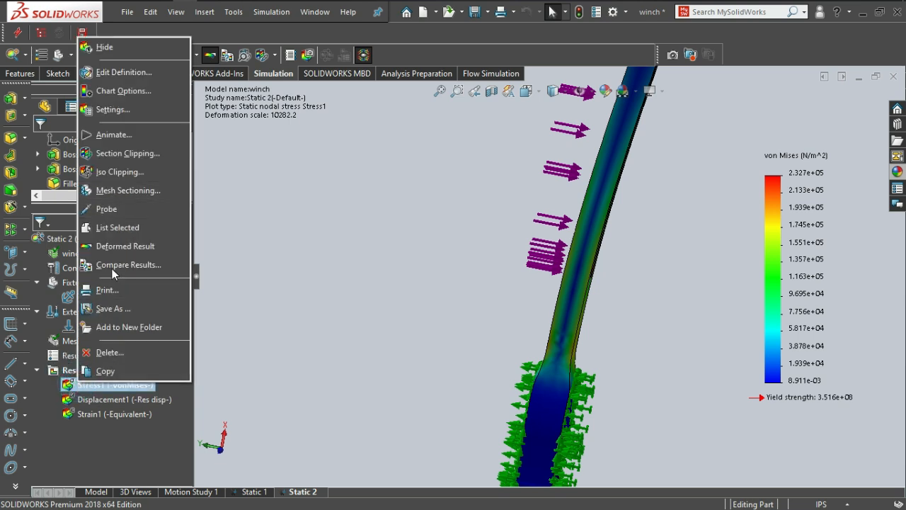
pyautogui.click(118, 171)
pyautogui.moveTo(675, 318); pyautogui.dragTo(564, 288, button='middle')
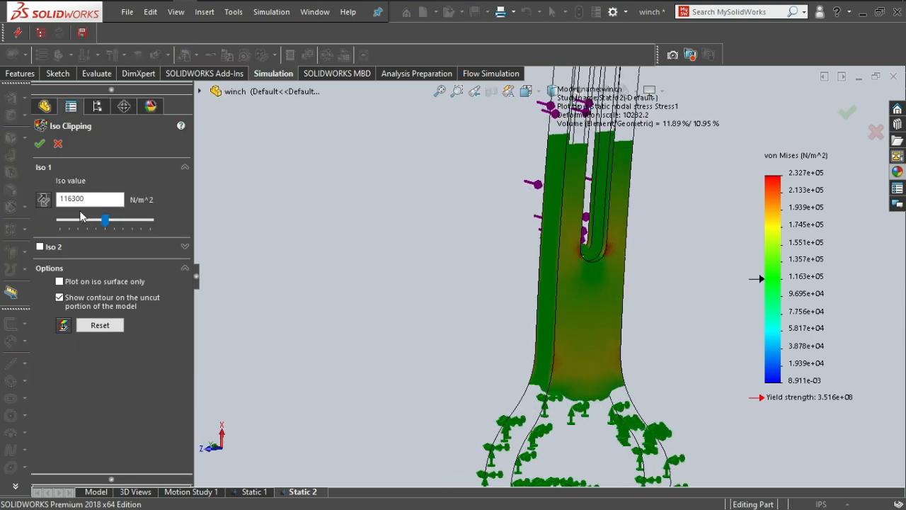
pyautogui.moveTo(105, 220); pyautogui.dragTo(128, 226)
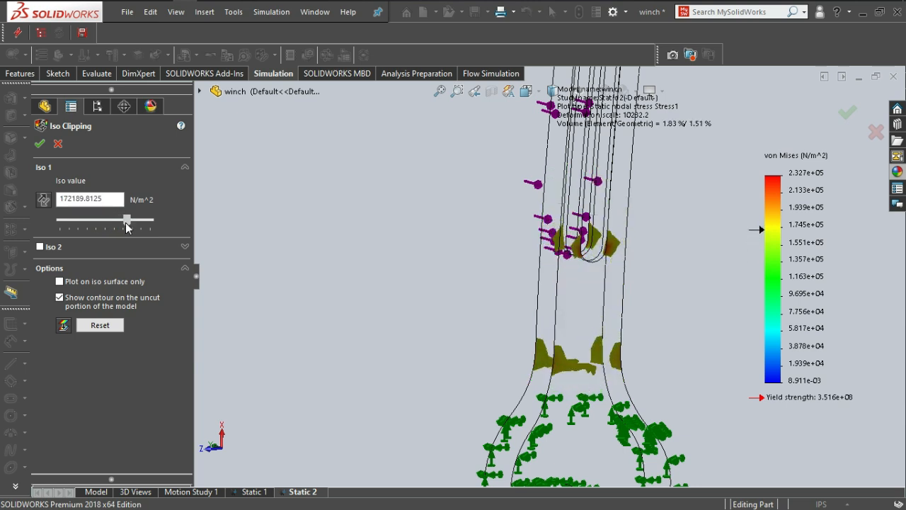
# Examine the clipped stress regions around the slot's rounded end and the neck above the lower jaw, and accept the clipping.
pyautogui.moveTo(479, 318); pyautogui.dragTo(550, 270, button='middle')
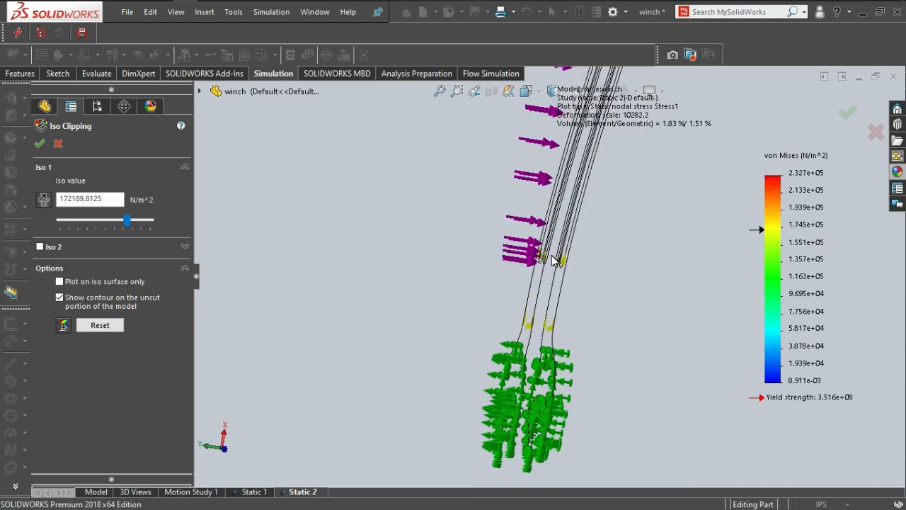
pyautogui.scroll(-5, 552, 260)
pyautogui.scroll(-1, 499, 348)
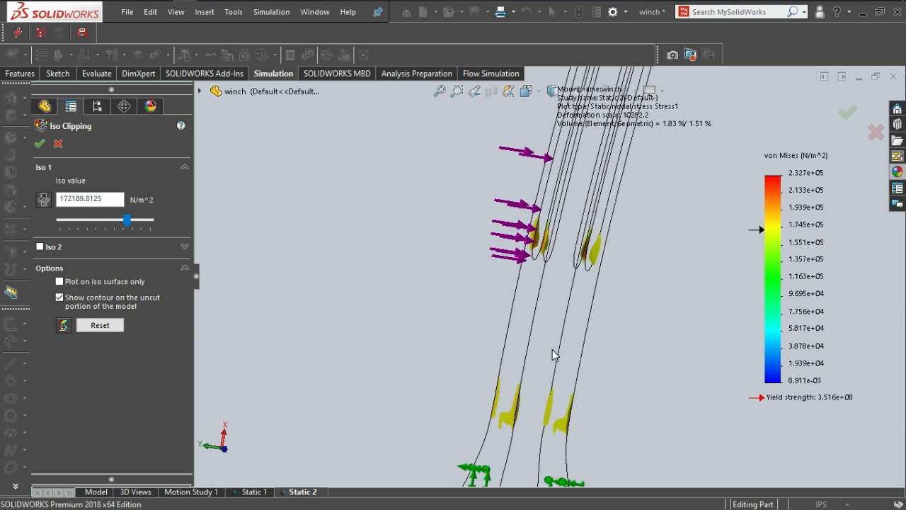
pyautogui.moveTo(536, 352); pyautogui.dragTo(529, 212, button='middle')
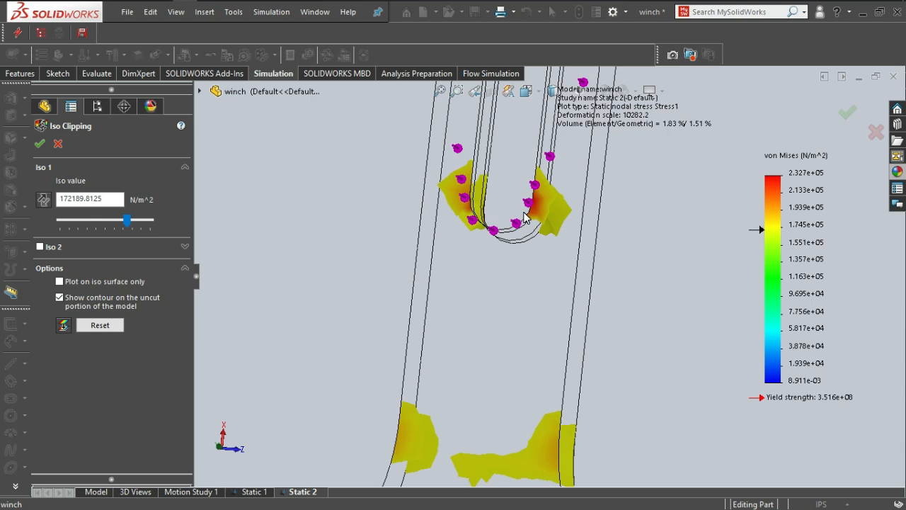
pyautogui.scroll(2, 529, 217)
pyautogui.scroll(-5, 541, 222)
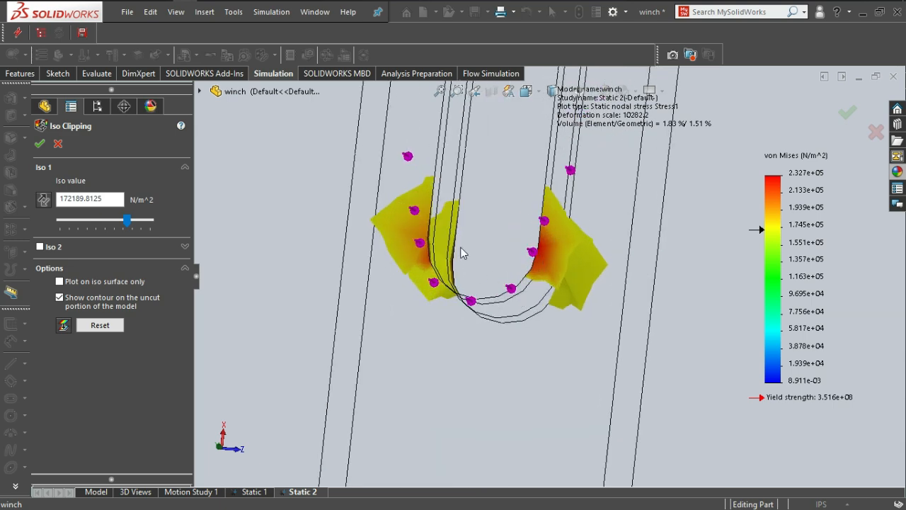
pyautogui.scroll(4, 512, 303)
pyautogui.moveTo(499, 423); pyautogui.dragTo(453, 329, button='middle')
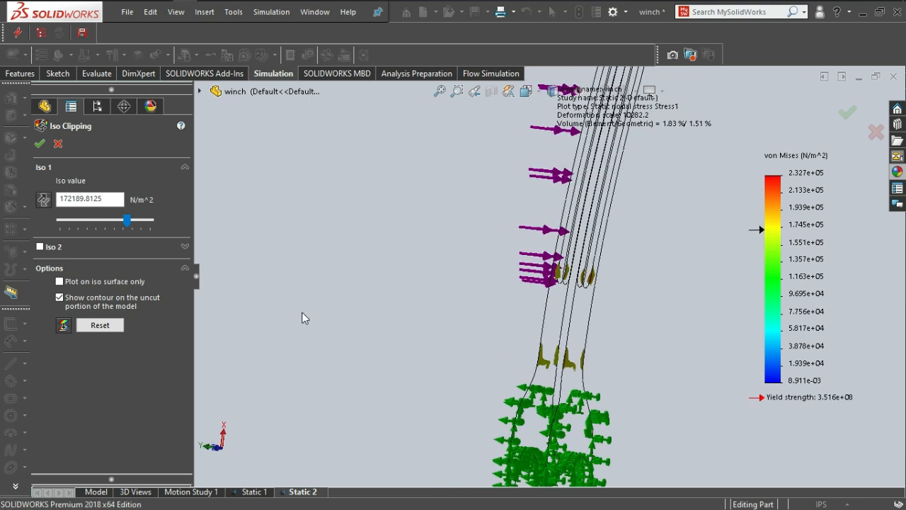
pyautogui.click(40, 143)
# Display the resultant displacement plot and view the bent wrench from its thin side.
pyautogui.doubleClick(82, 400)
pyautogui.scroll(2, 405, 250)
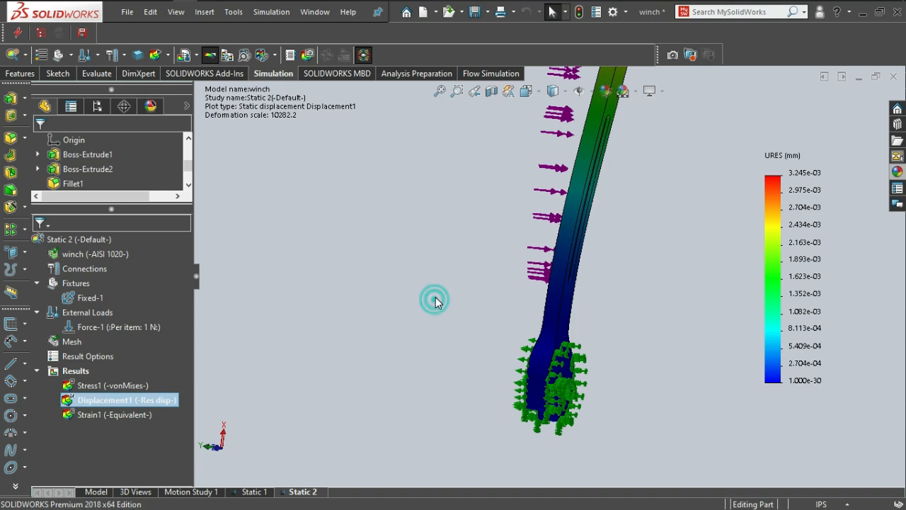
pyautogui.press('space')
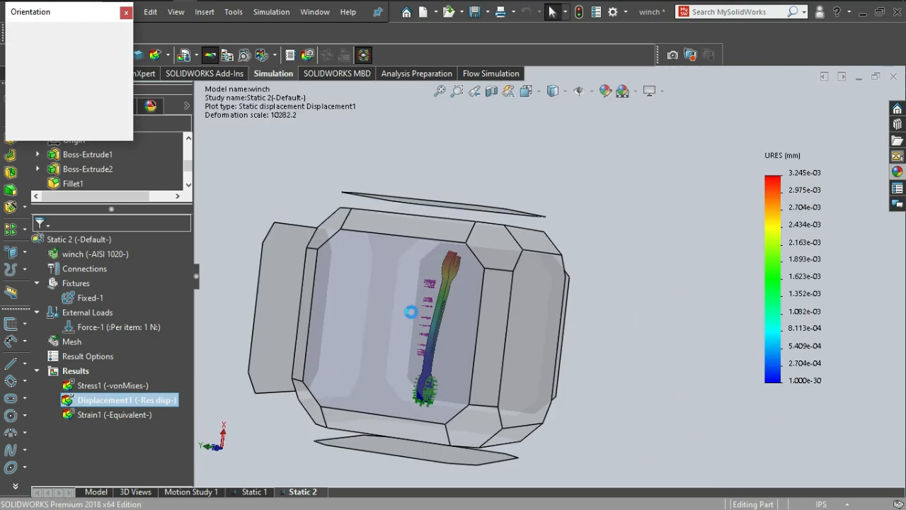
pyautogui.click(407, 318)
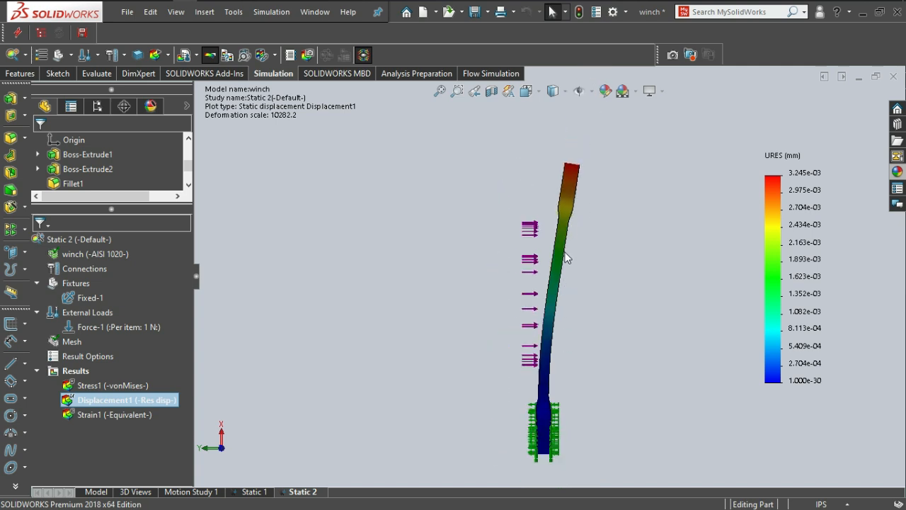
pyautogui.scroll(-2, 553, 276)
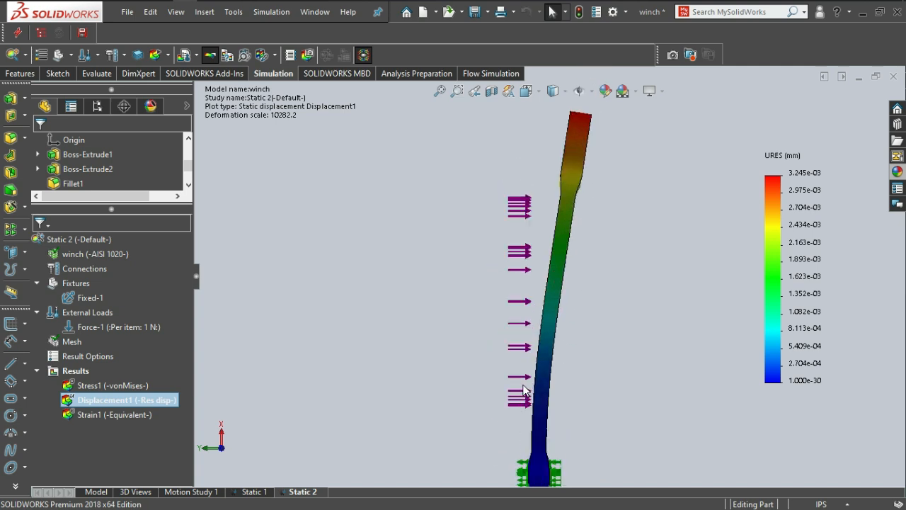
# Start iso clipping on the displacement plot and examine the clipped handle around the slot's end and from the thin side.
pyautogui.rightClick(162, 402)
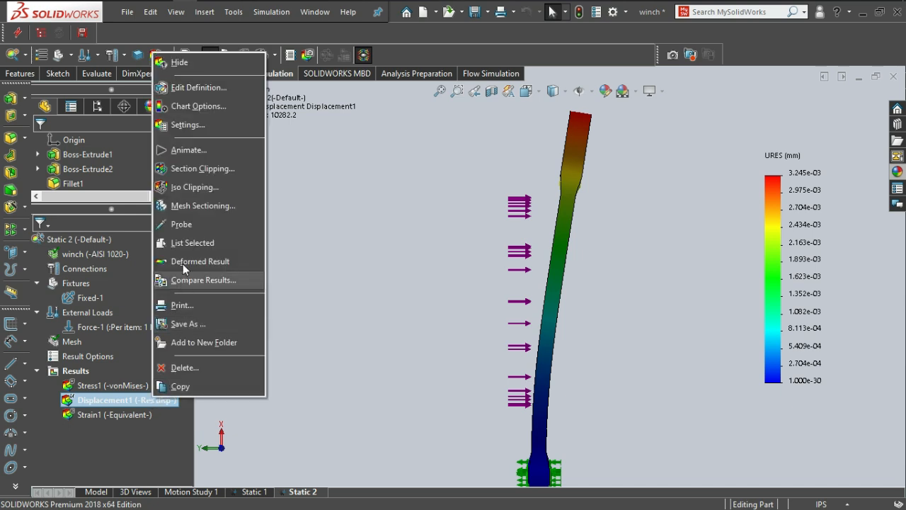
pyautogui.click(179, 187)
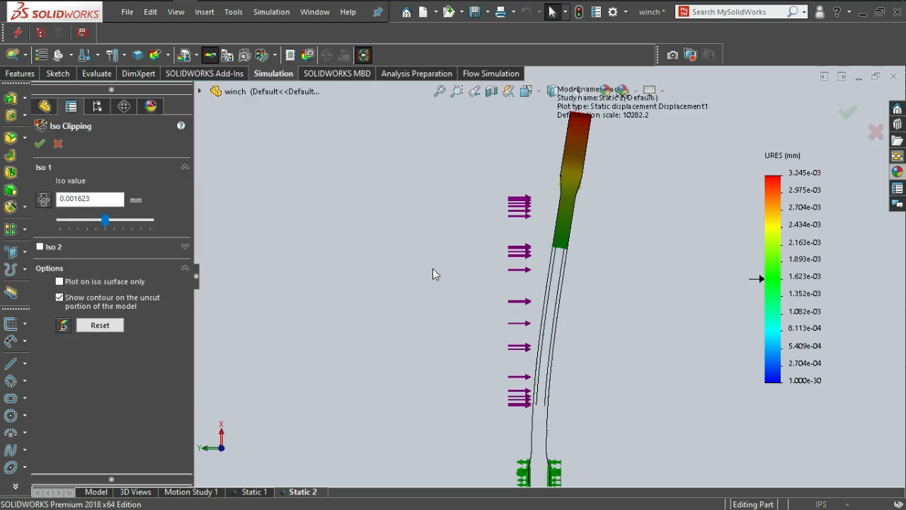
pyautogui.moveTo(542, 336); pyautogui.dragTo(567, 344, button='middle')
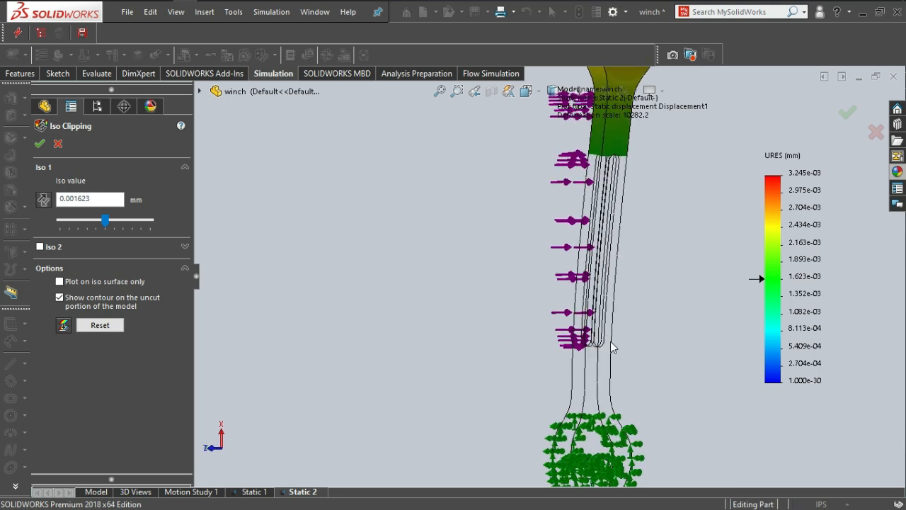
pyautogui.scroll(-3, 598, 347)
pyautogui.scroll(-3, 594, 343)
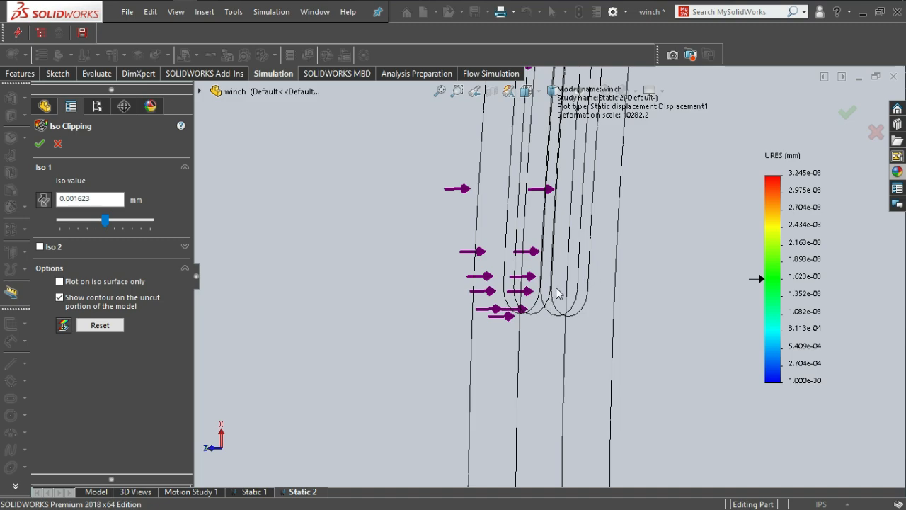
pyautogui.scroll(2, 564, 326)
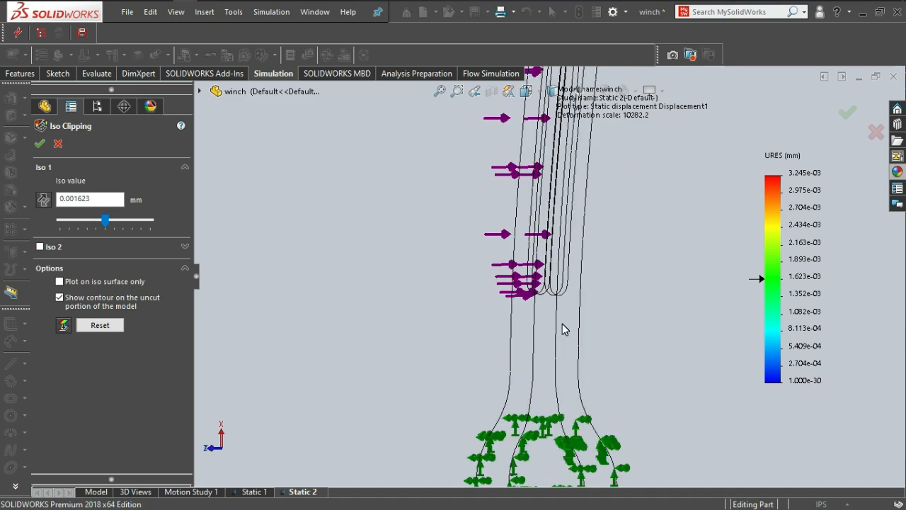
pyautogui.press('space')
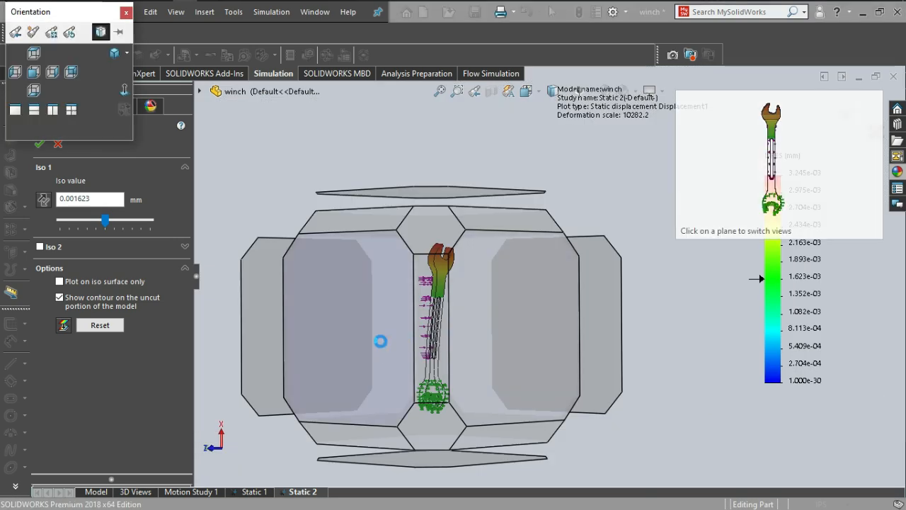
pyautogui.click(381, 342)
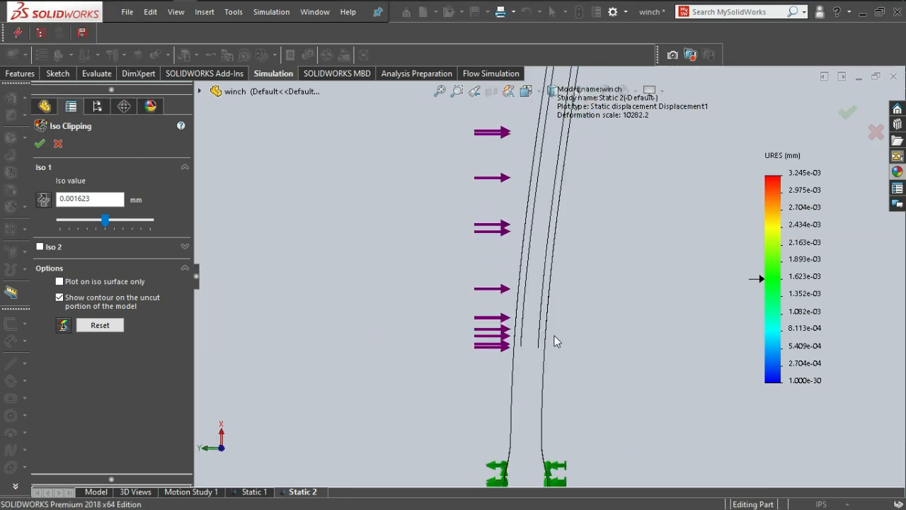
# Lower the displacement iso value to about 6.49e-05 mm, check the clipped handle near the lower jaw, and accept the clipping.
pyautogui.click(105, 219)
pyautogui.moveTo(105, 220); pyautogui.dragTo(60, 219)
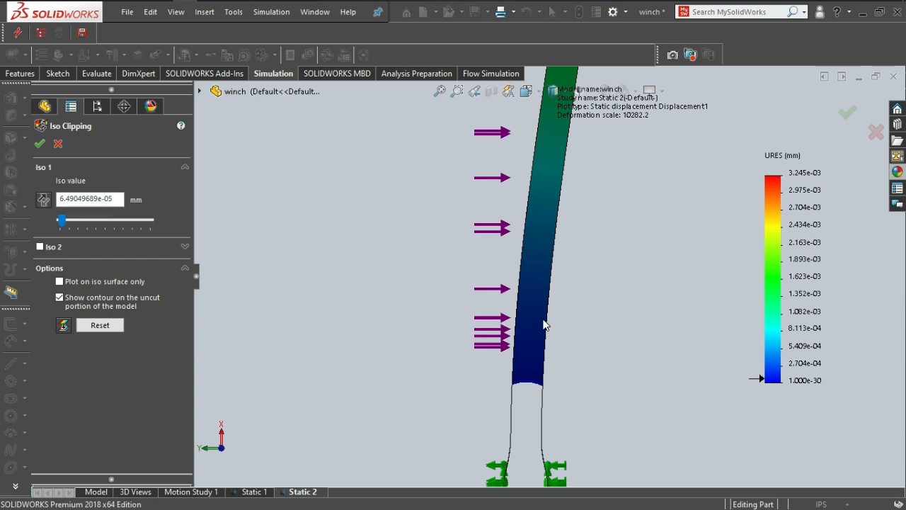
pyautogui.moveTo(538, 328); pyautogui.dragTo(491, 318, button='middle')
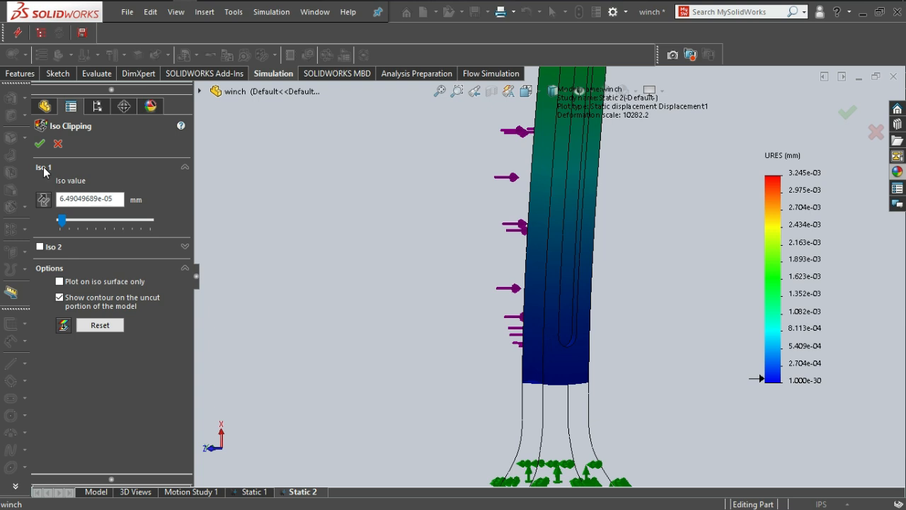
pyautogui.click(39, 143)
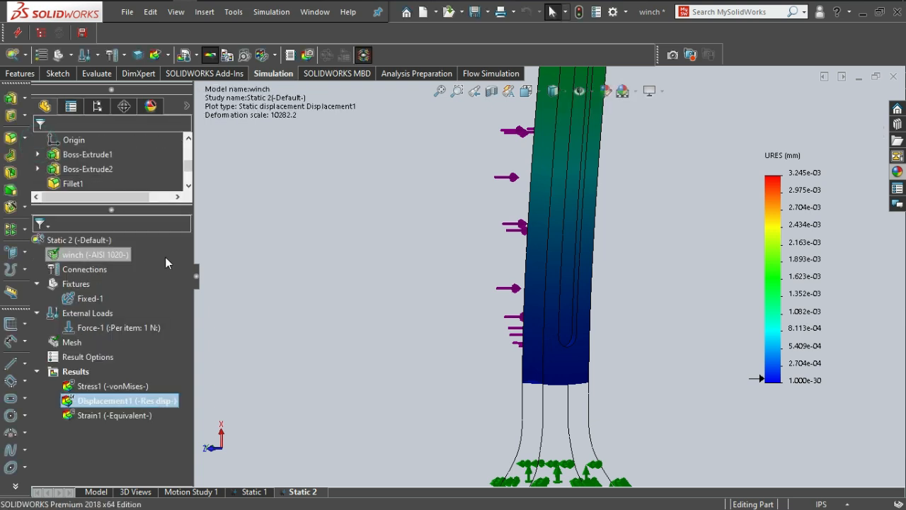
# Display the equivalent strain plot and examine the strain around the slot's rounded end on both broad faces.
pyautogui.rightClick(109, 416)
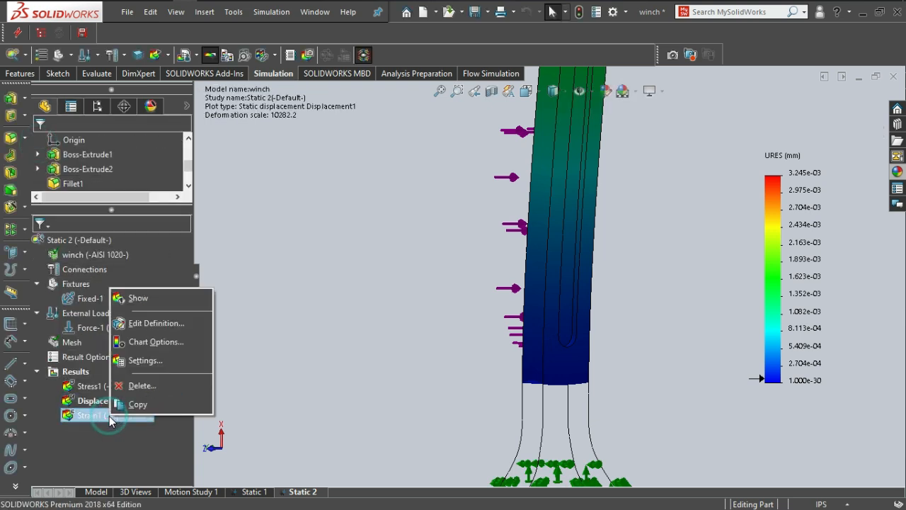
pyautogui.click(137, 299)
pyautogui.scroll(3, 543, 390)
pyautogui.scroll(-6, 556, 342)
pyautogui.scroll(2, 561, 251)
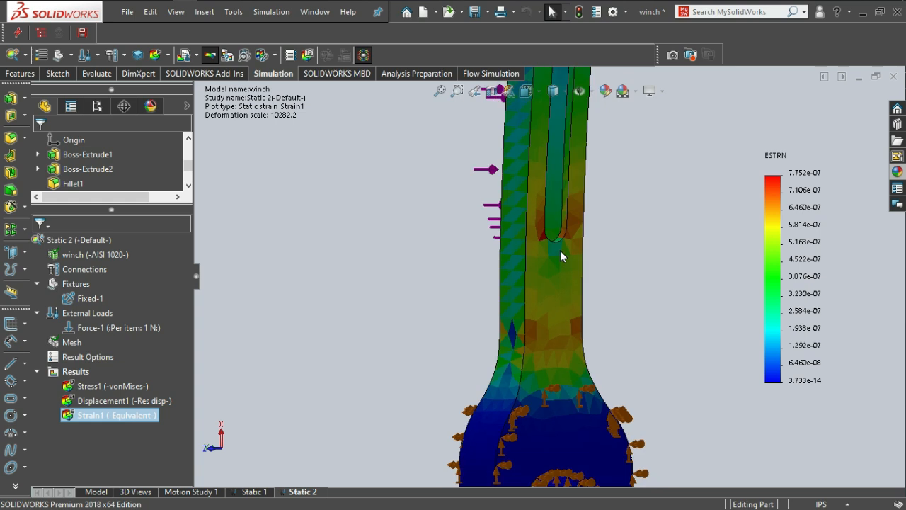
pyautogui.scroll(-3, 552, 248)
pyautogui.scroll(-1, 536, 235)
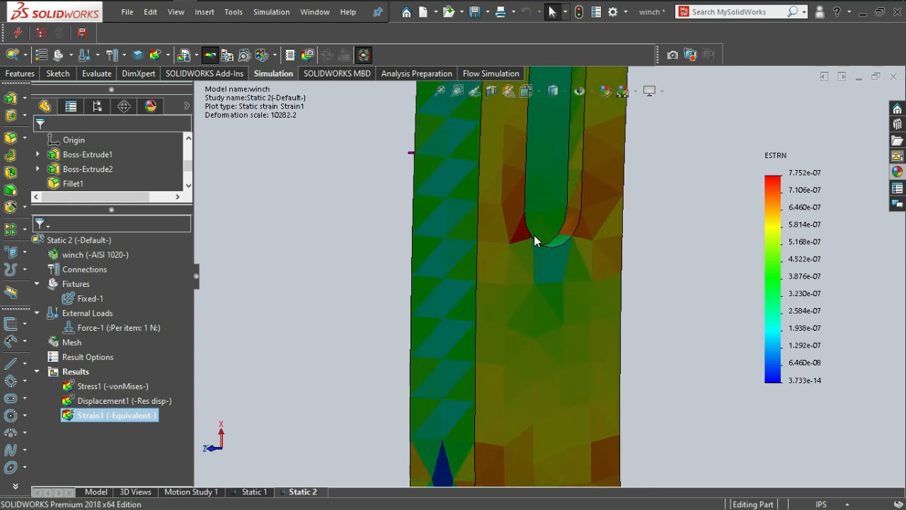
pyautogui.scroll(-2, 534, 235)
pyautogui.scroll(3, 534, 235)
pyautogui.moveTo(540, 268); pyautogui.dragTo(486, 233, button='middle')
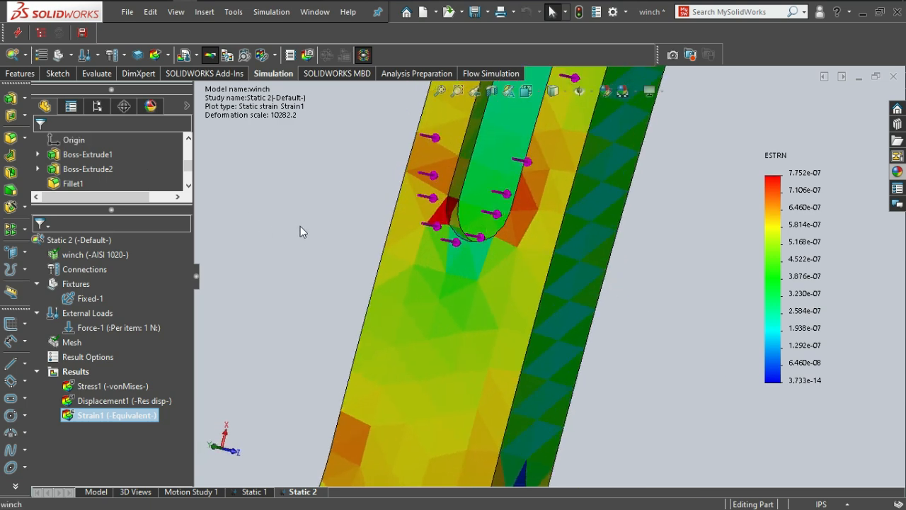
# Examine the strain distribution from the fixed lower jaw along the handle to the upper jaw, then from the thin side.
pyautogui.moveTo(492, 270); pyautogui.dragTo(536, 335, button='middle')
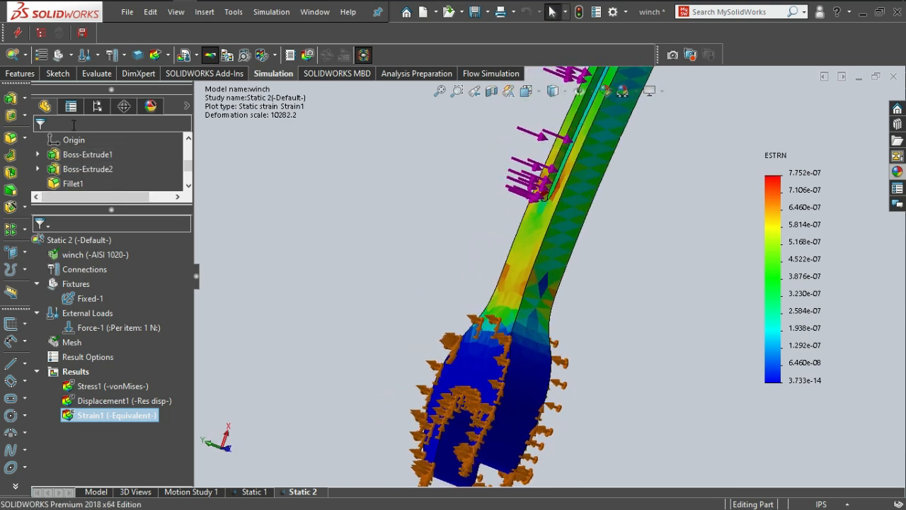
pyautogui.scroll(5, 321, 187)
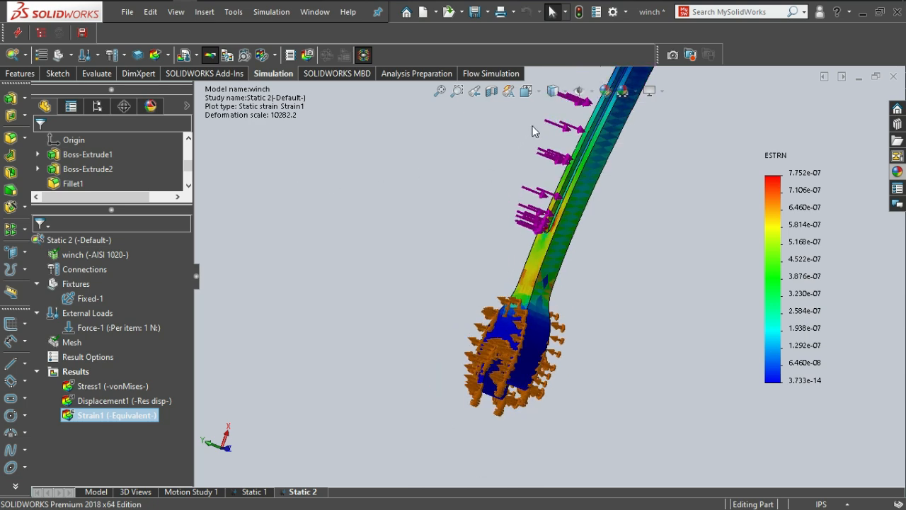
pyautogui.scroll(-2, 555, 177)
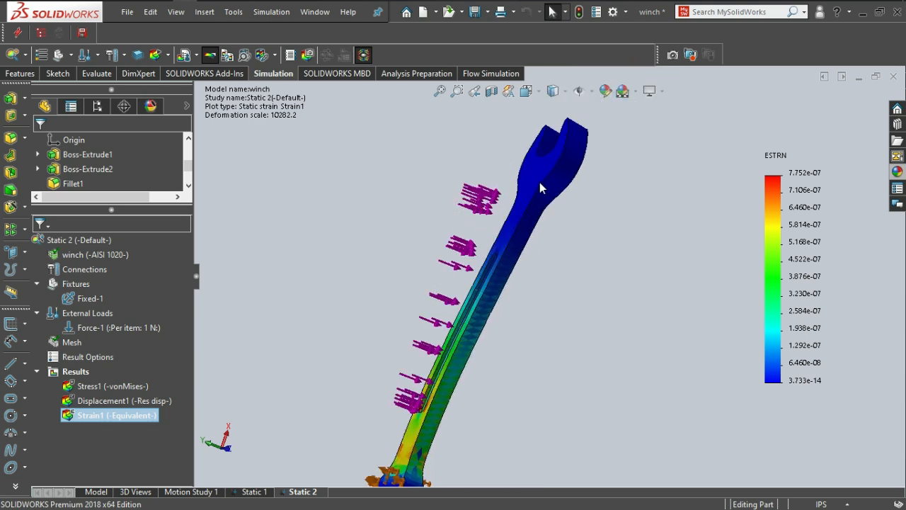
pyautogui.press('space')
pyautogui.click(465, 313)
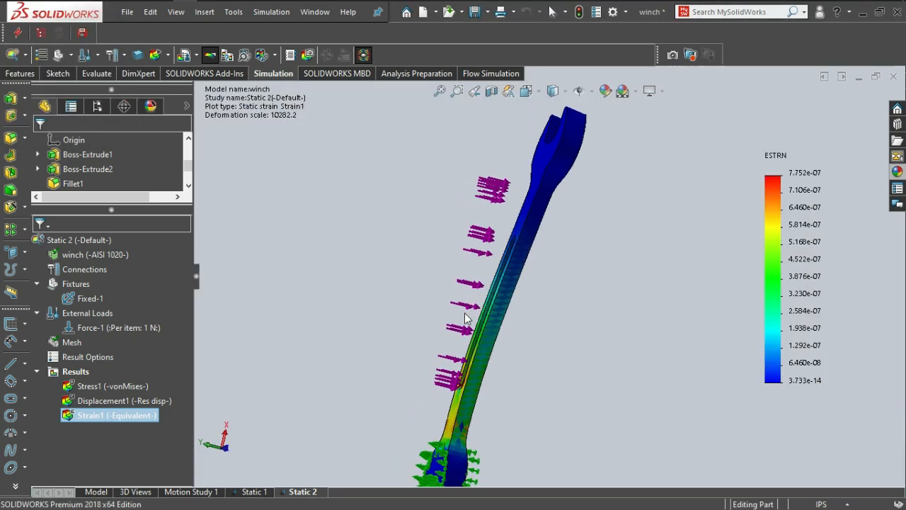